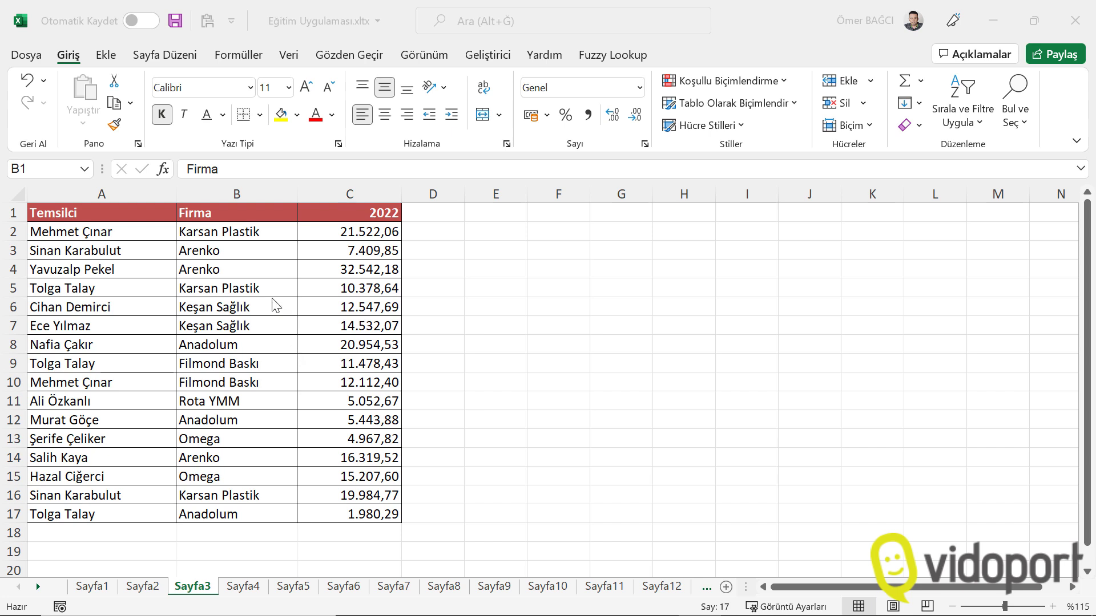
Copy the entire Firma column B
key("ctrl+space")
left_click(231, 287)
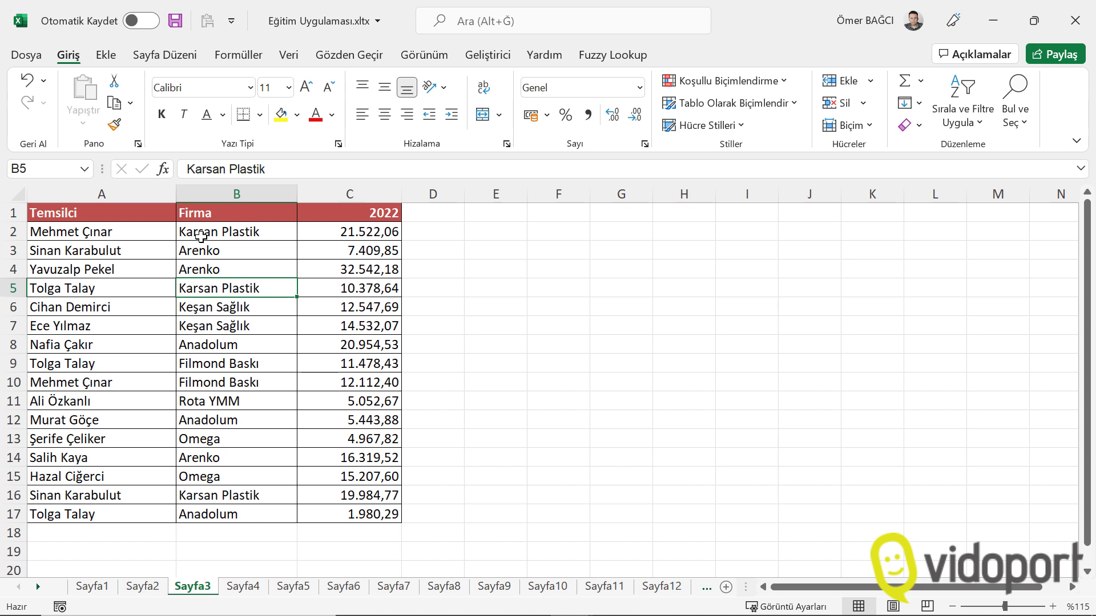
left_click(248, 191)
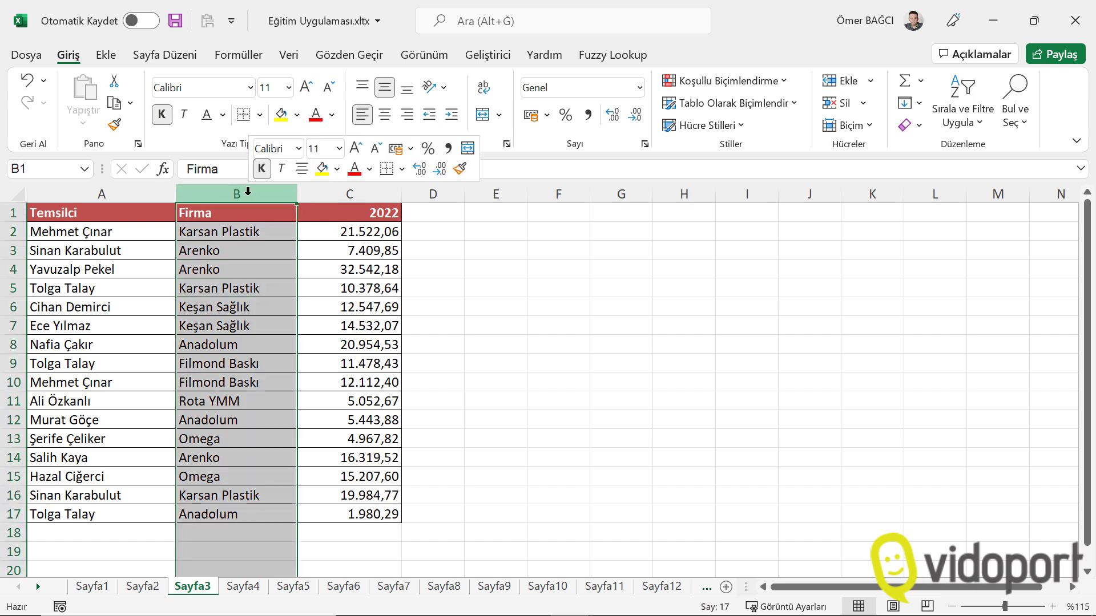
right_click(251, 197)
left_click(288, 233)
Paste the copied Firma list into both column F and column H
left_click(568, 220)
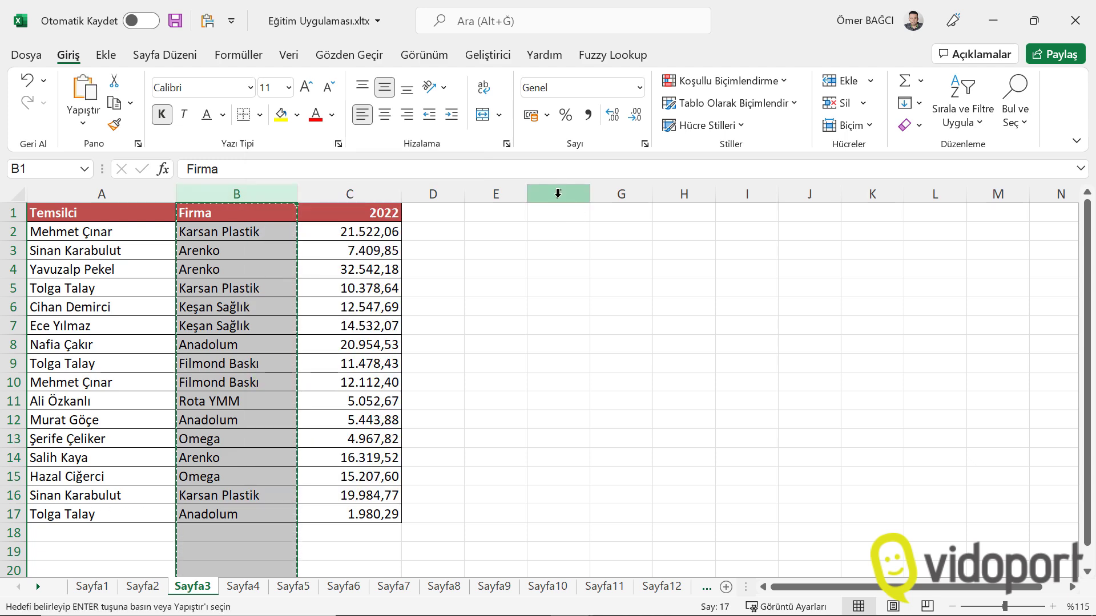
right_click(568, 220)
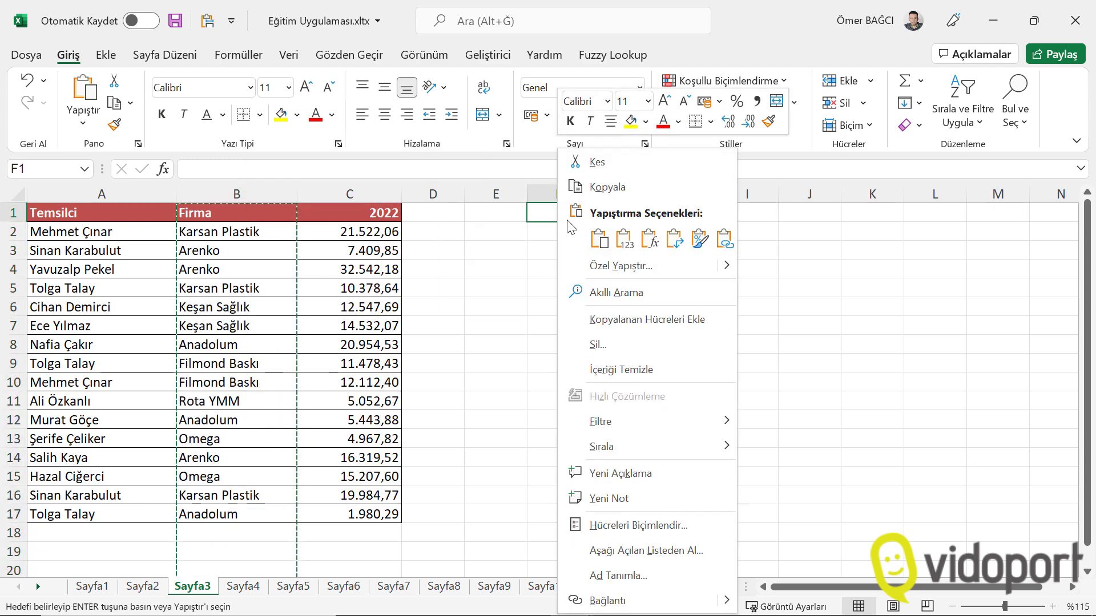
left_click(598, 238)
right_click(732, 210)
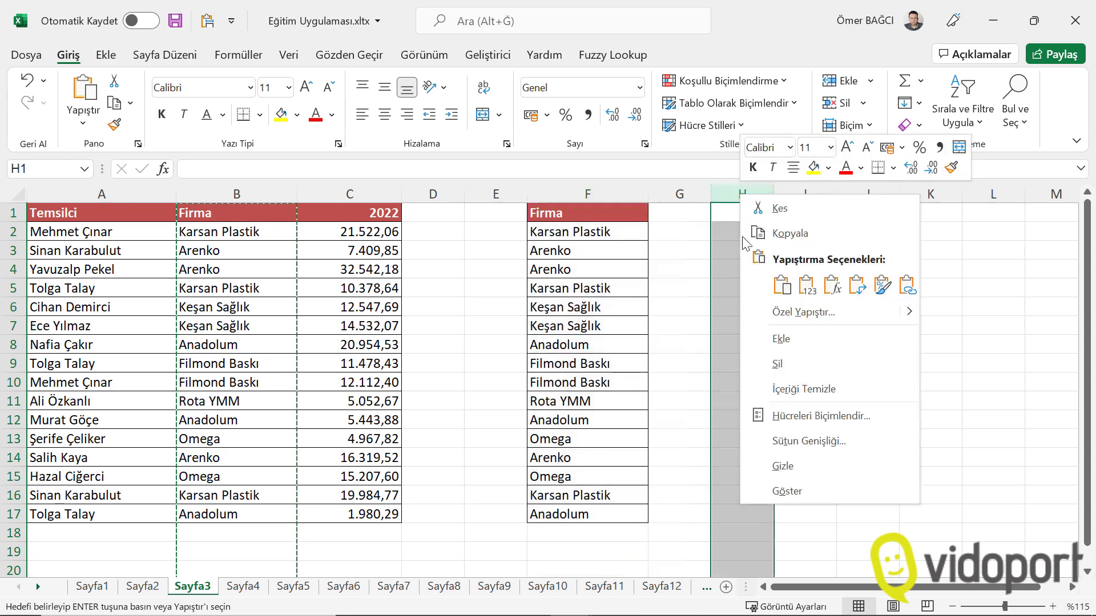
left_click(775, 279)
left_click(772, 300)
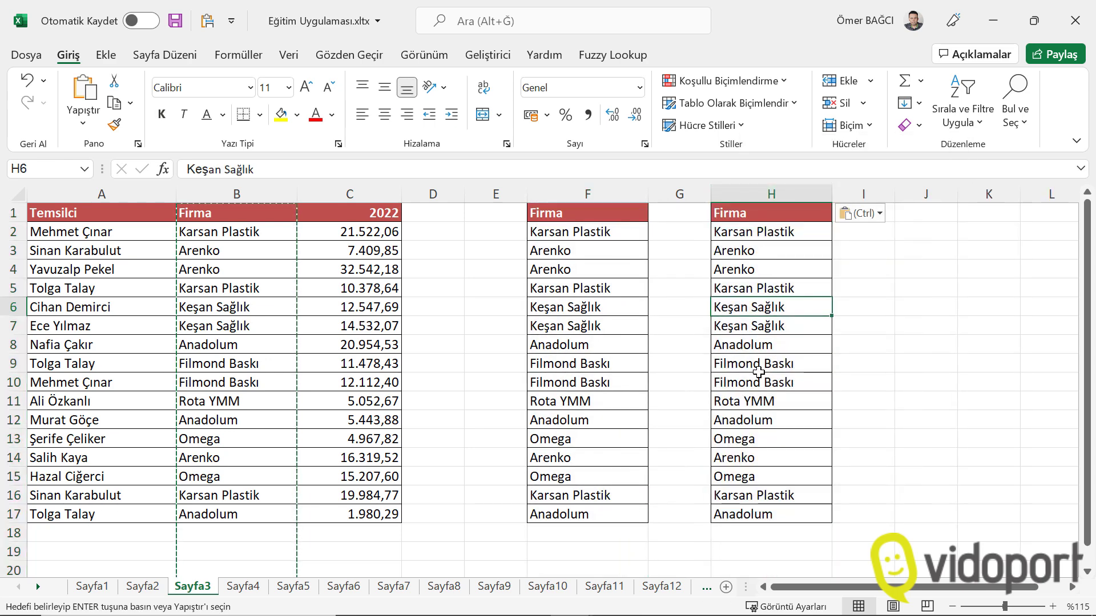
Change H8 to Rota YMM, H14 to Karsan Plastik and H16 to Rota YMM
left_click(745, 341)
key("F2")
key("BackSpace")
key("BackSpace")
key("BackSpace")
type("rota YMM")
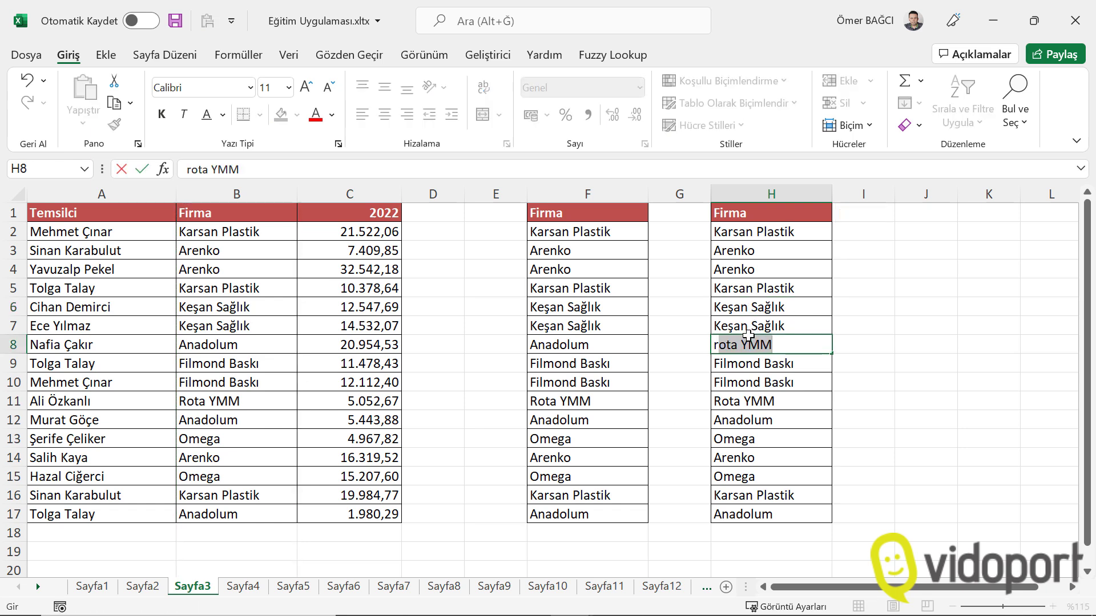
key("Return")
left_click(805, 458)
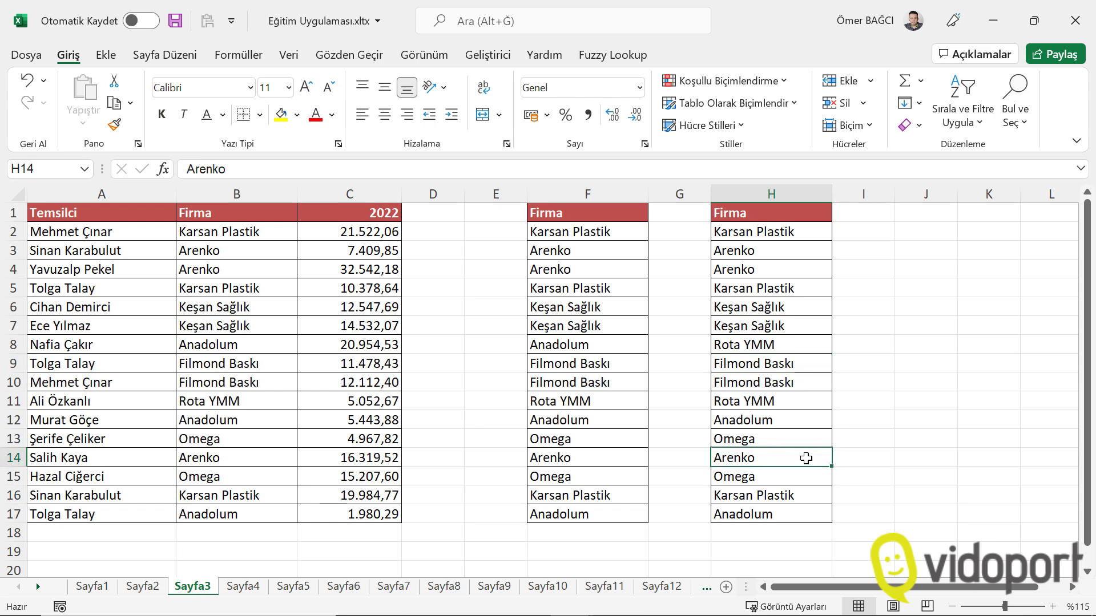
type("ka")
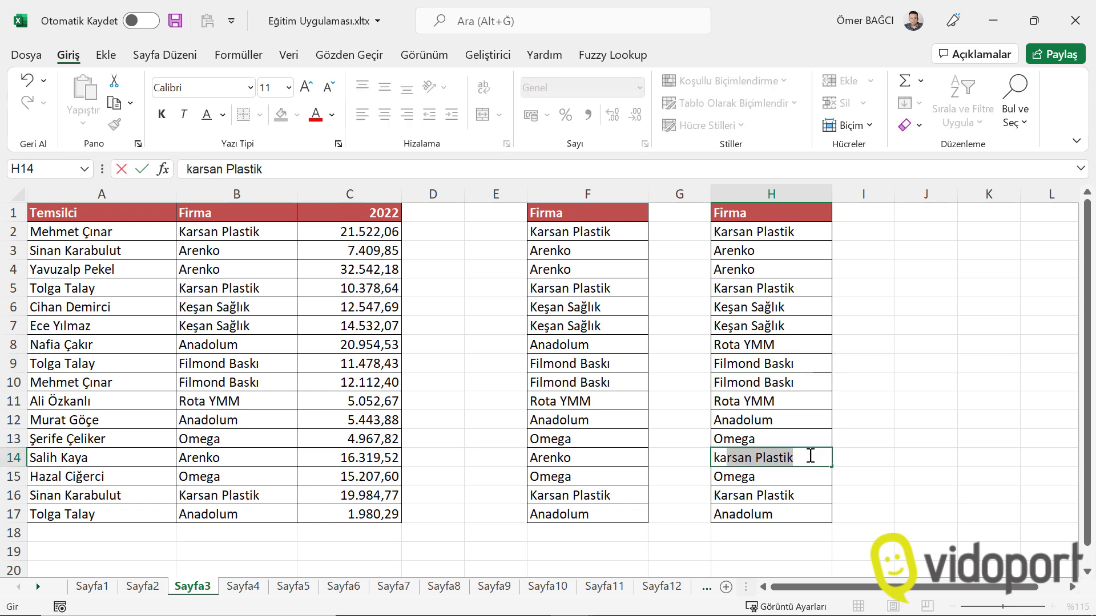
key("Return")
left_click(775, 491)
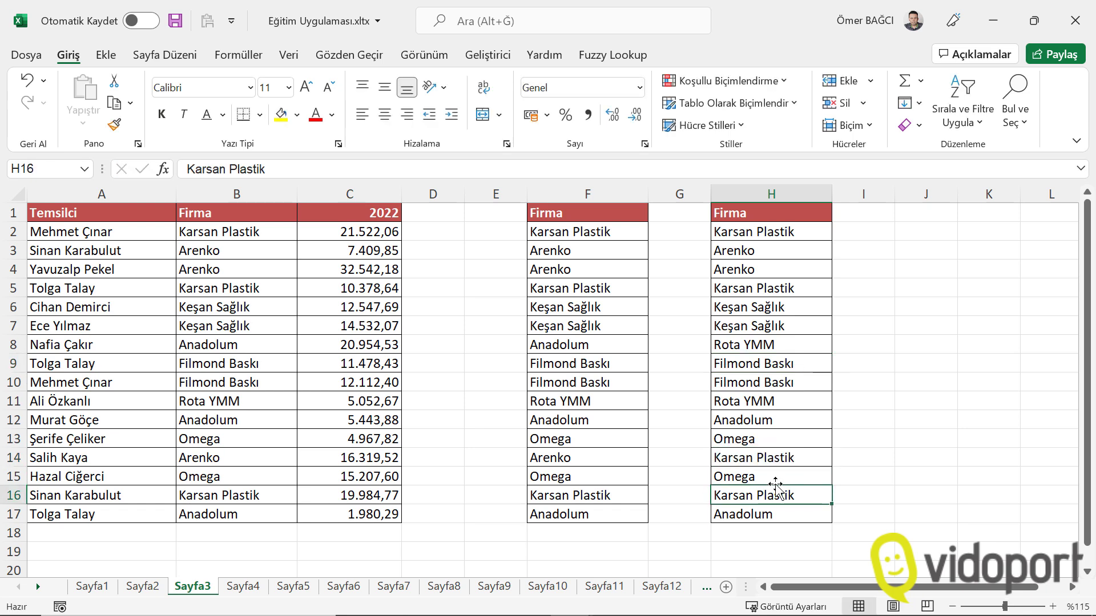
type("rota YMM")
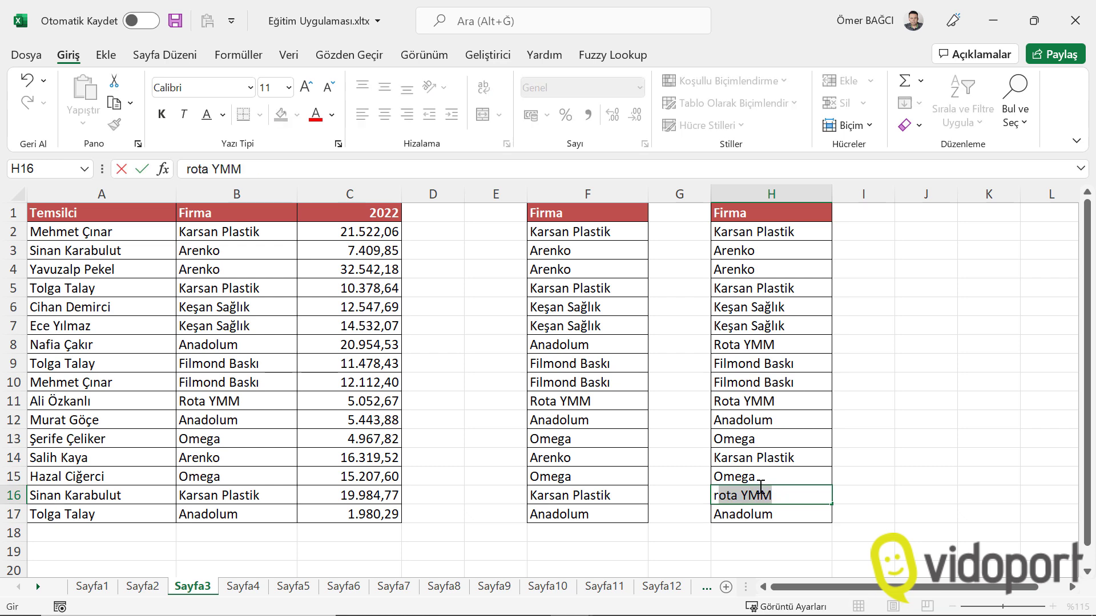
key("Return")
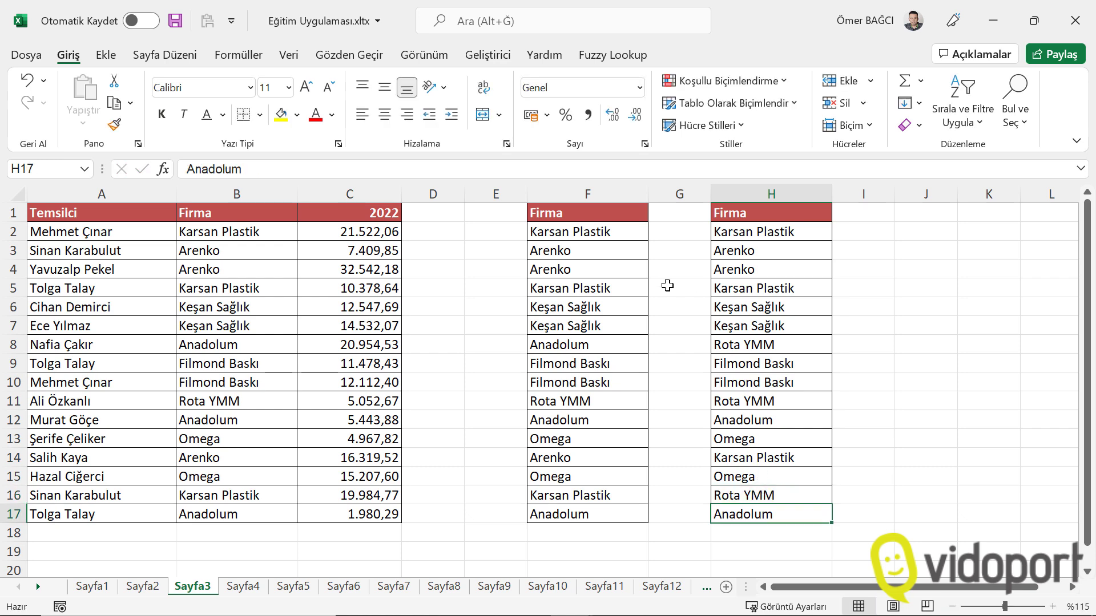
Select the F–H pairs, including rows 14 and 16, to show where the lists differ
left_click_drag(641, 241, 735, 505)
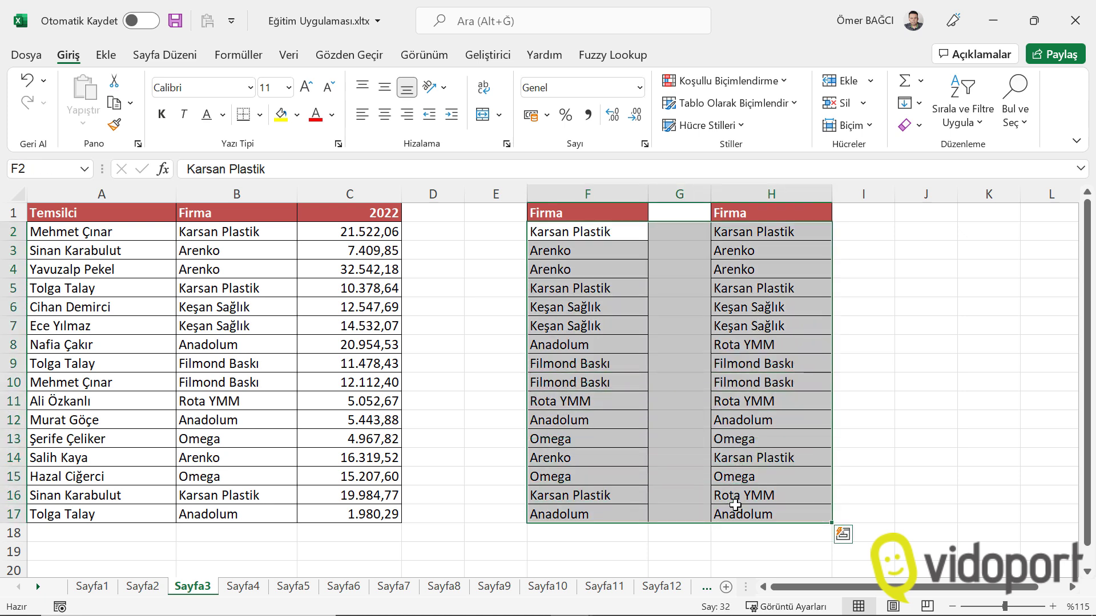
left_click(657, 266)
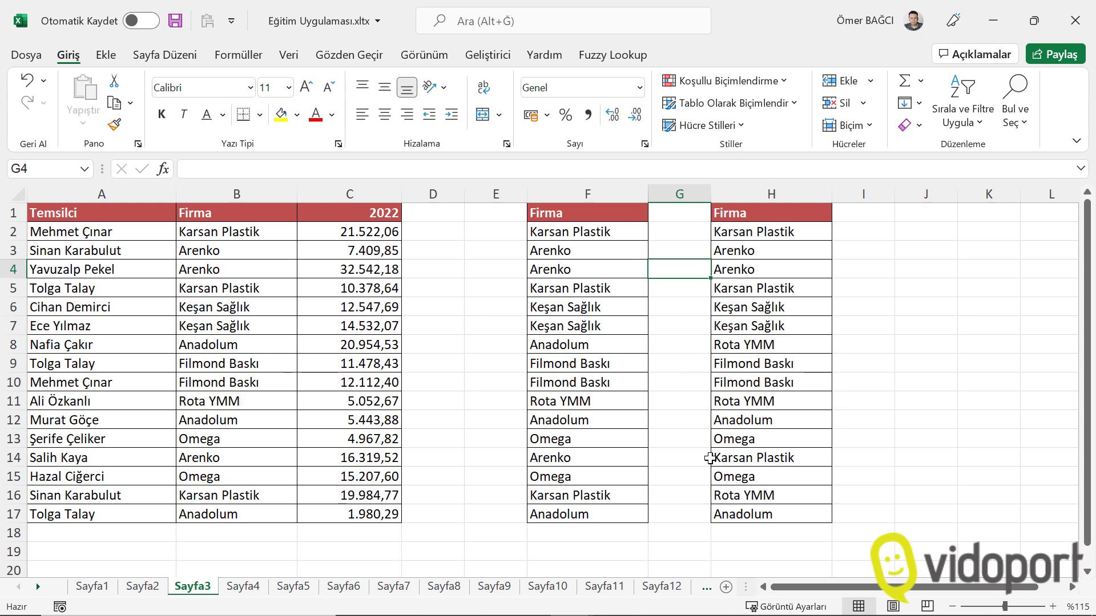
left_click_drag(605, 457, 736, 458)
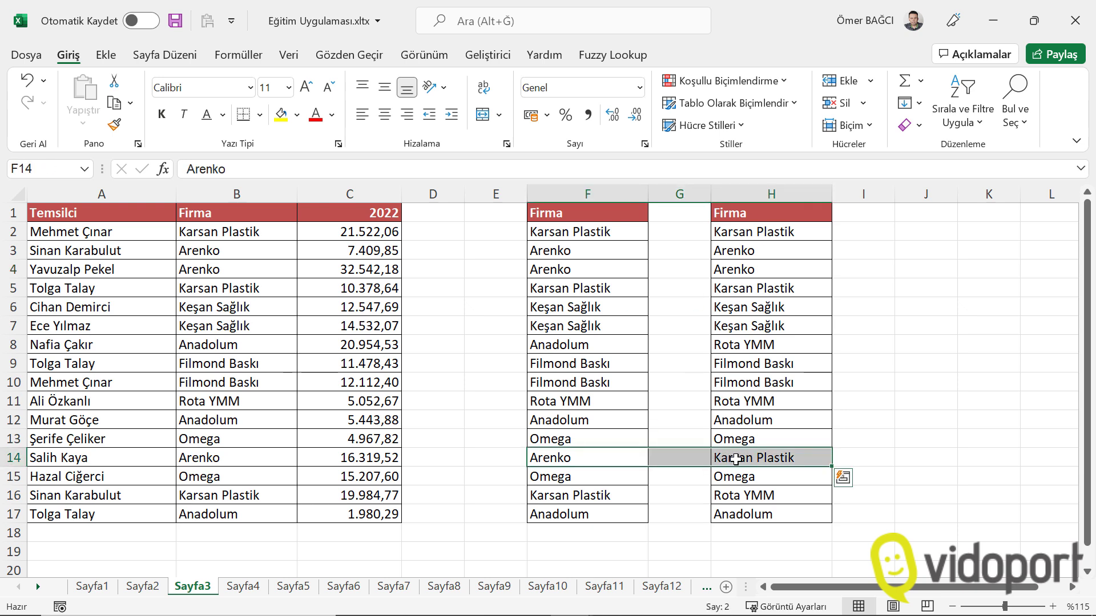
left_click_drag(618, 495, 716, 493)
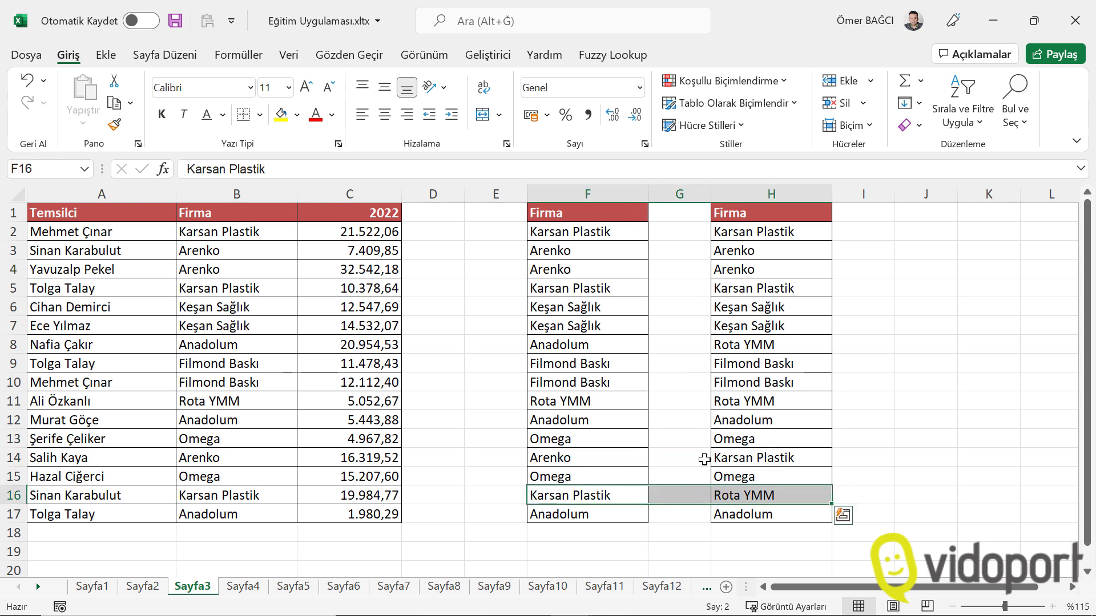
left_click(632, 231)
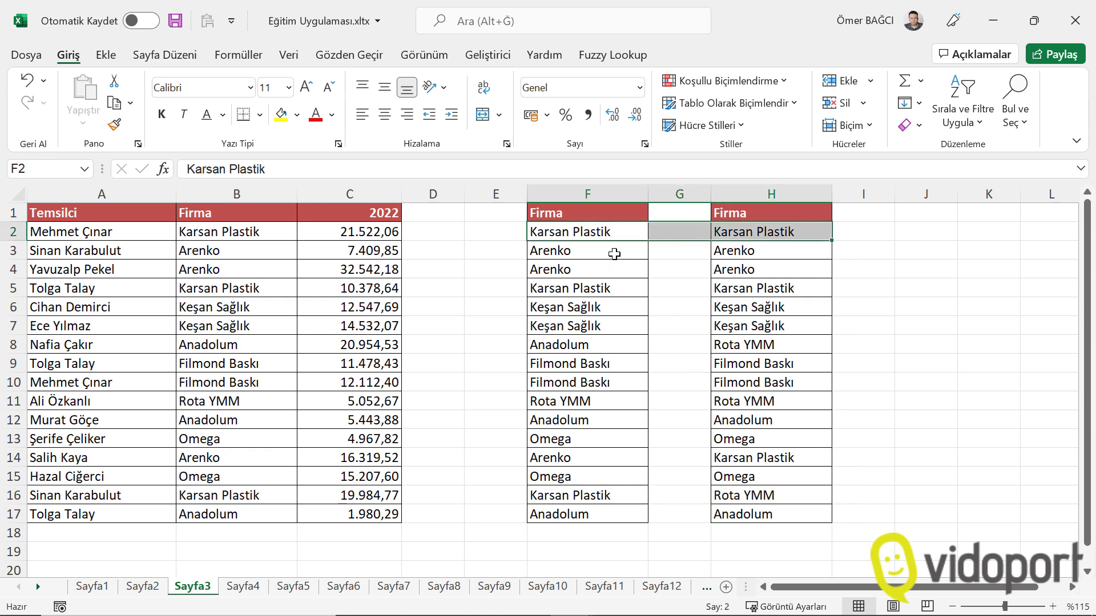
mouse_move(615, 252)
left_mouse_down()
mouse_move(633, 270)
mouse_move(720, 271)
left_mouse_up()
left_click(691, 245)
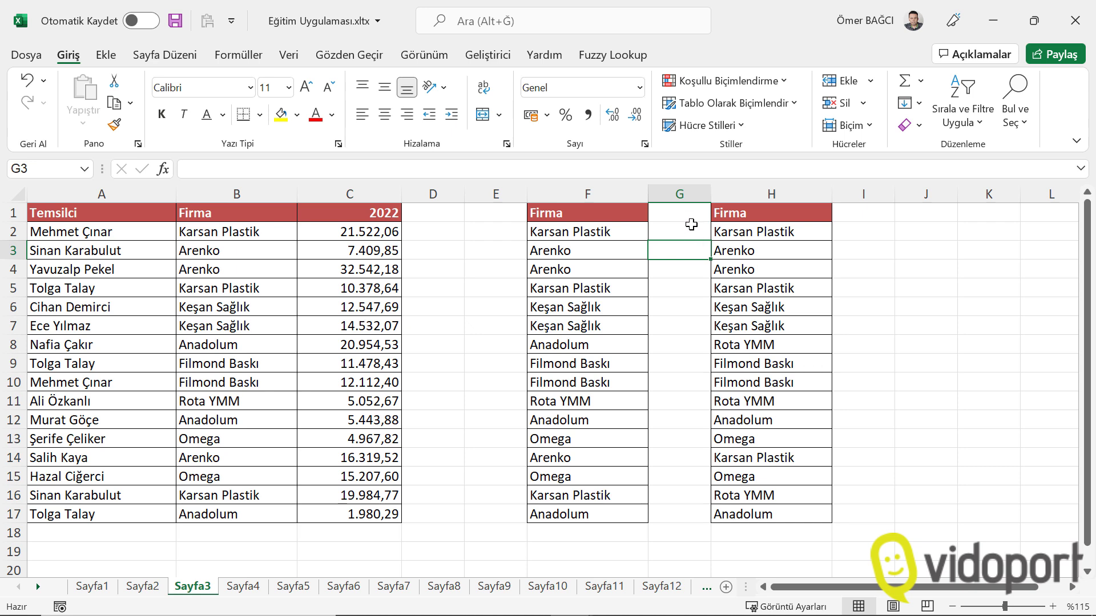
Enter the comparison formula =F2=H2 in cell G2
left_click(691, 224)
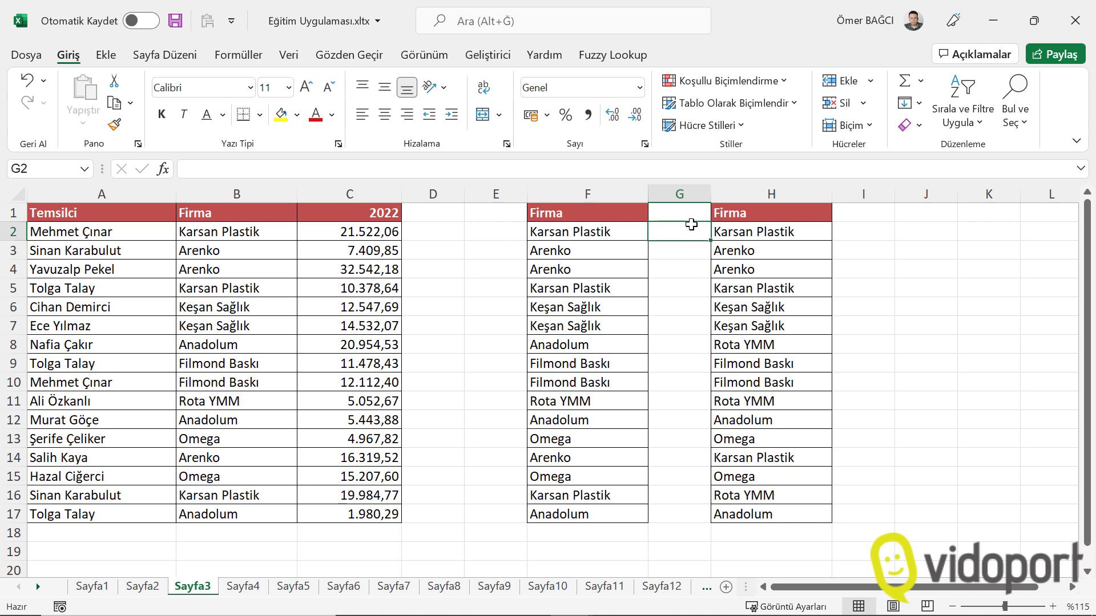
type("=")
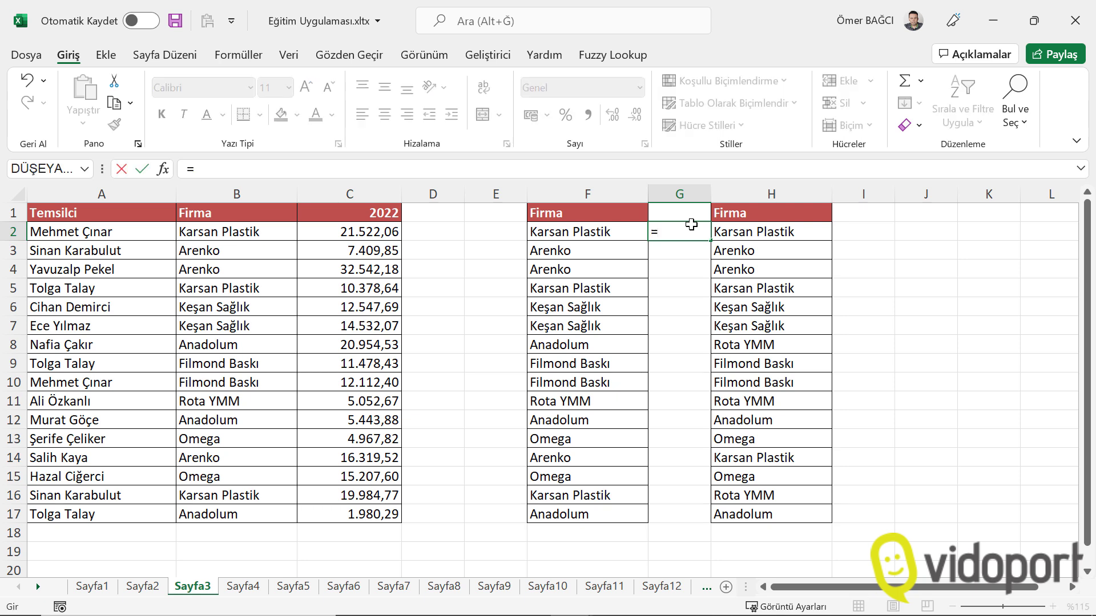
left_click(597, 233)
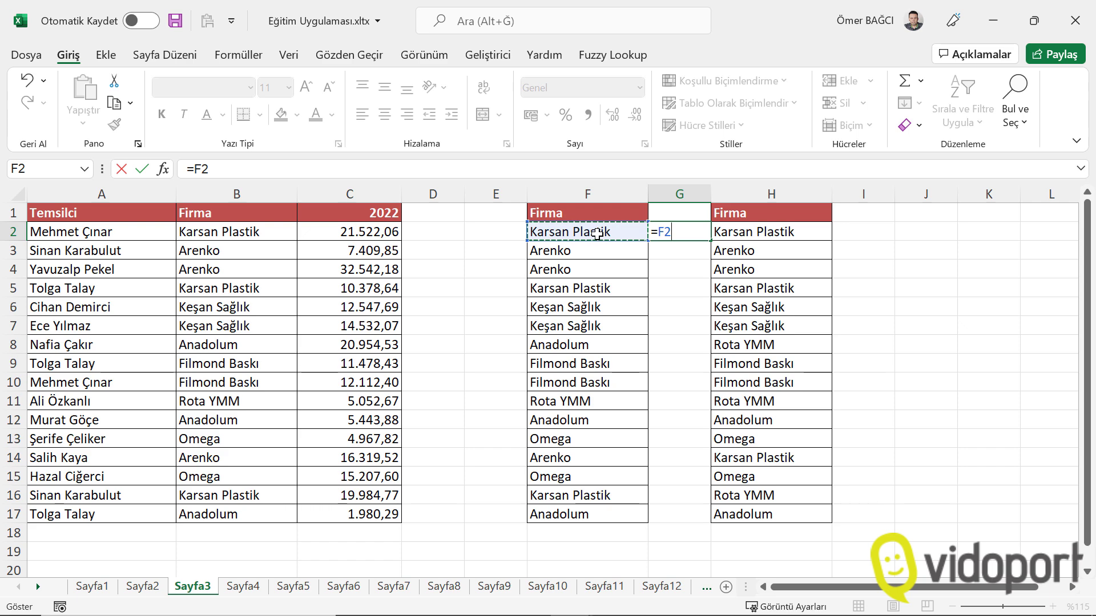
type("=")
left_click(762, 232)
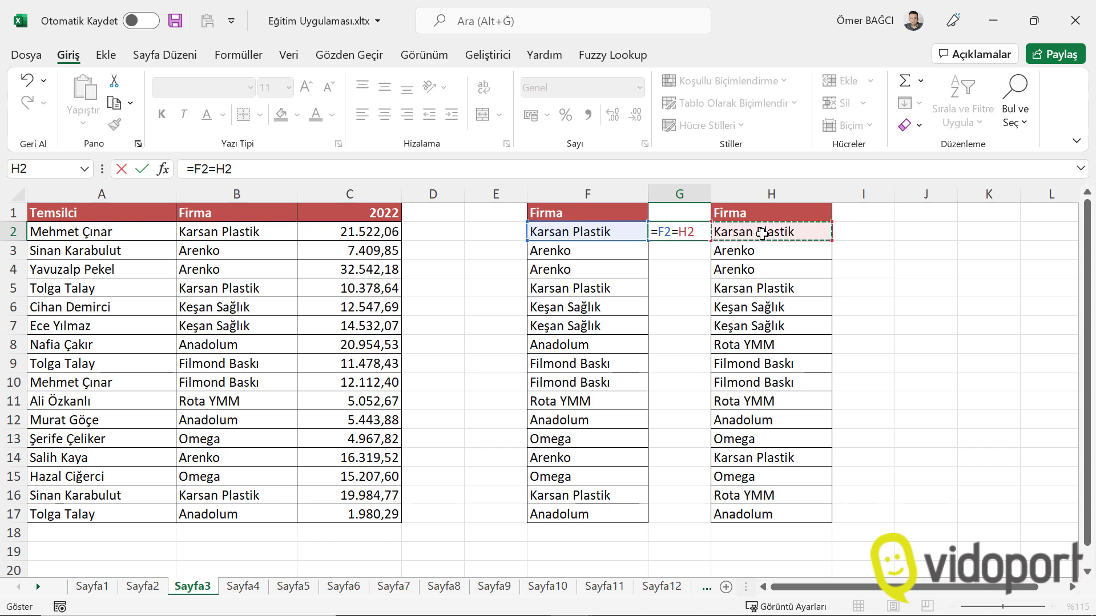
key("Return")
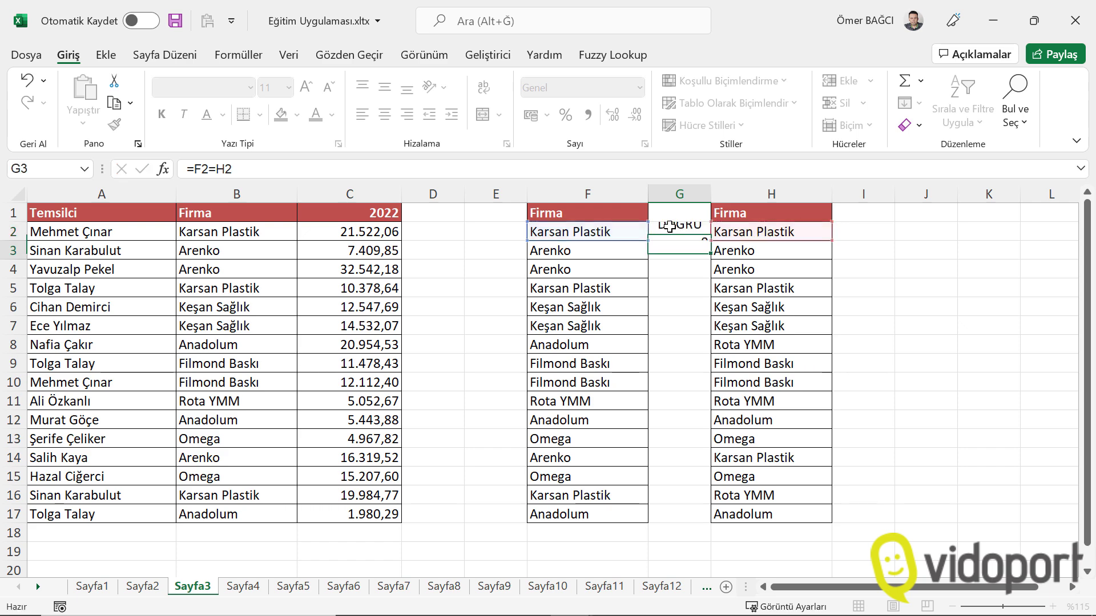
Fill the G2 formula down to G17 and check the YANLIŞ results in G8, G14, G16
left_click(693, 232)
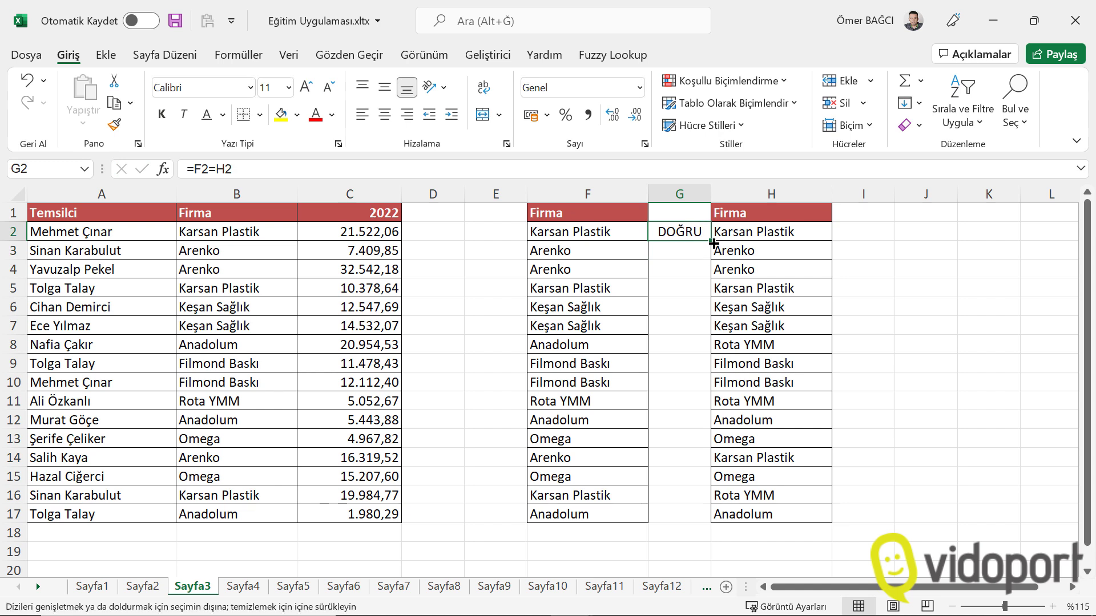
left_click_drag(713, 242, 715, 517)
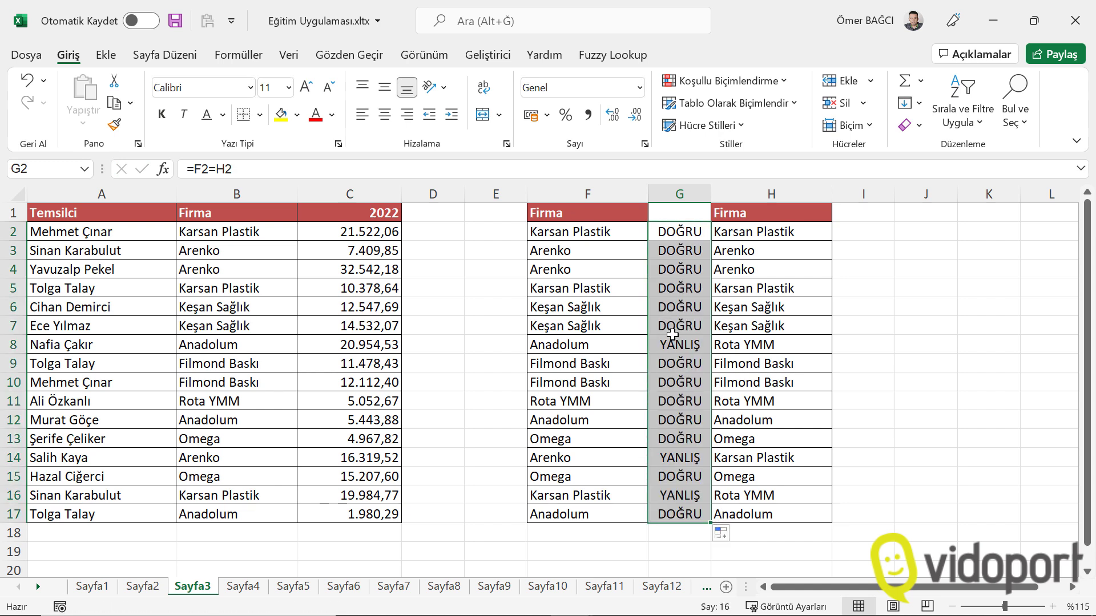
left_click(673, 345)
left_click(673, 458)
left_click(675, 499)
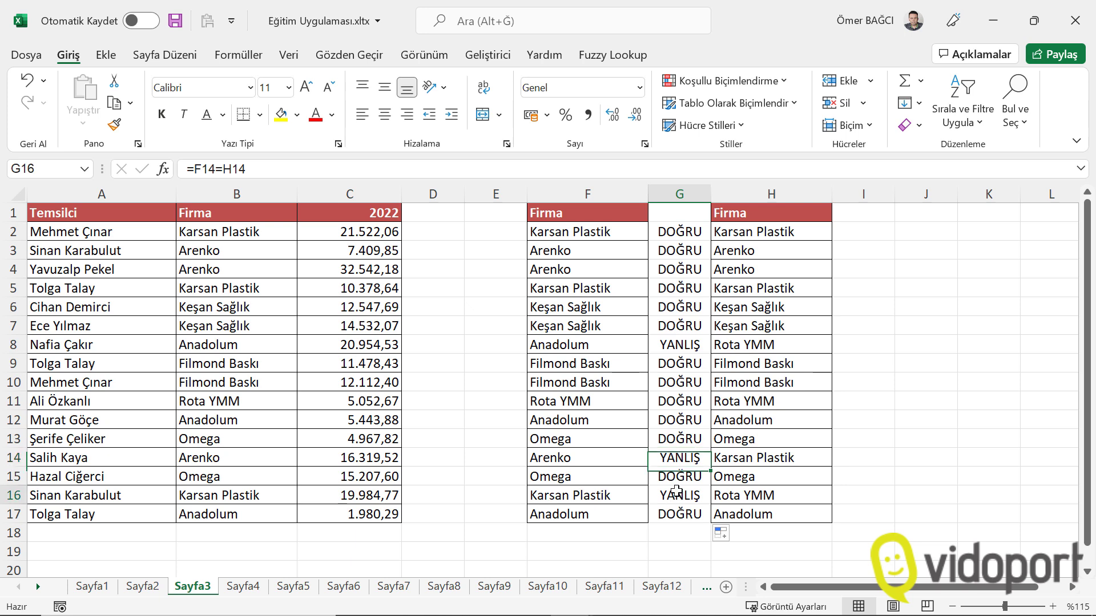
left_click(677, 459)
left_click(679, 345)
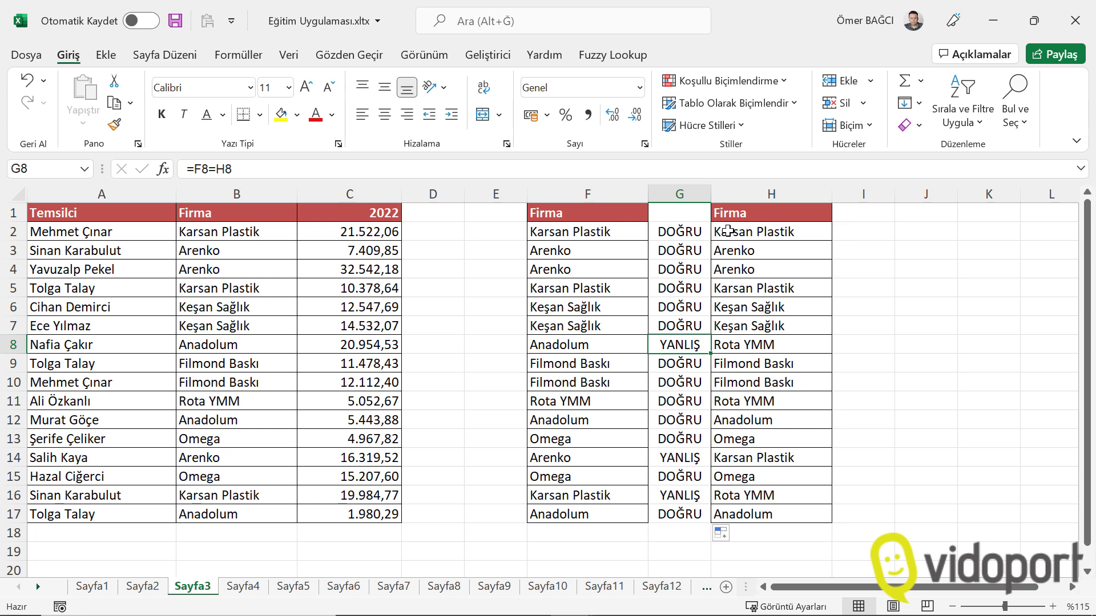
left_click(694, 231)
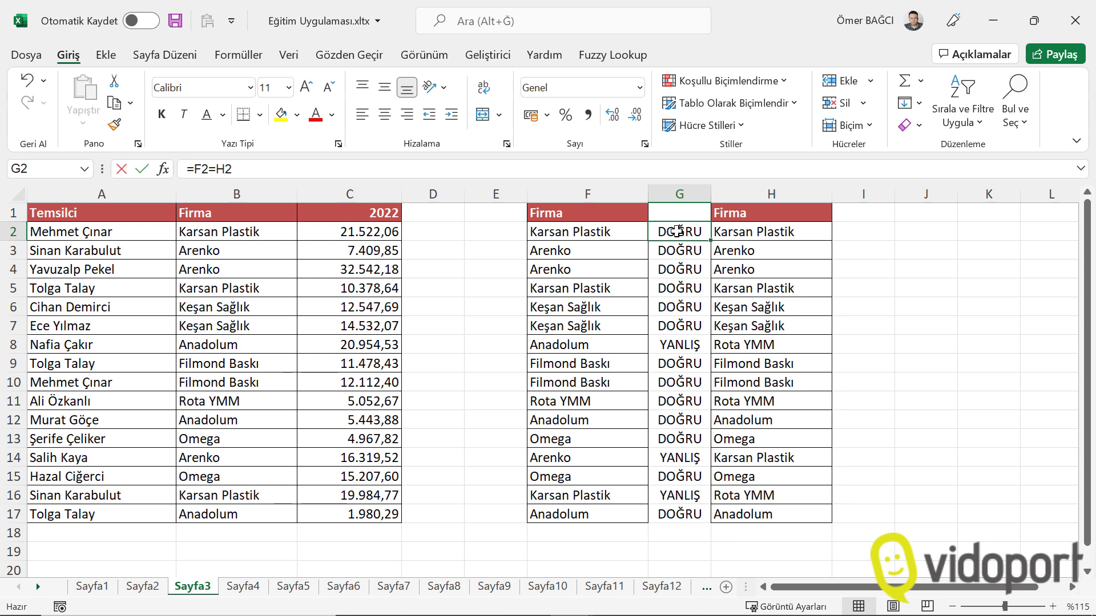
double_click(694, 231)
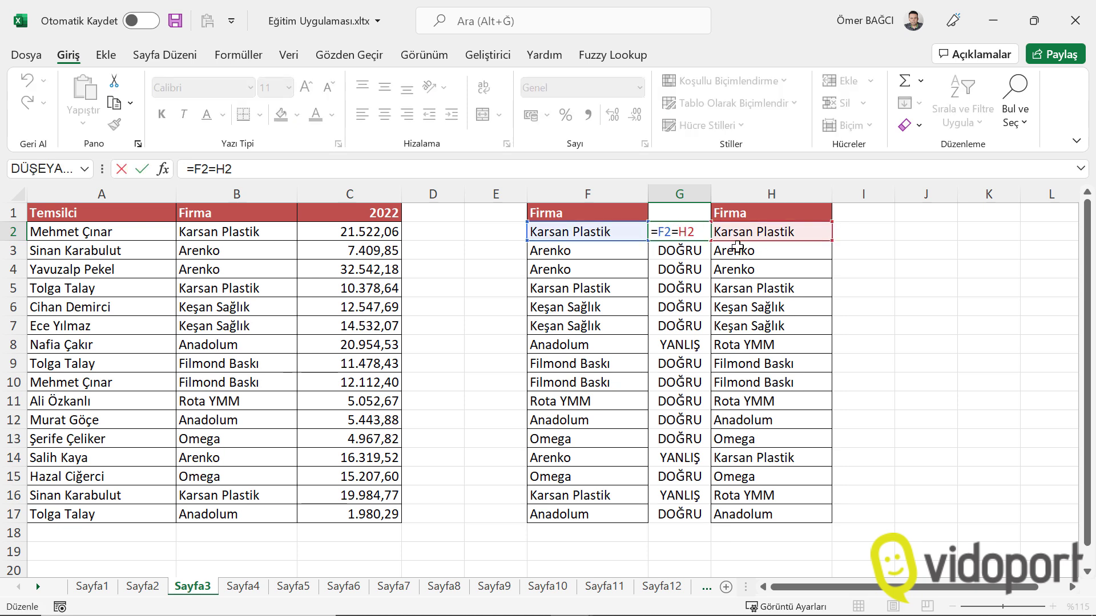
key("Return")
left_click(694, 235)
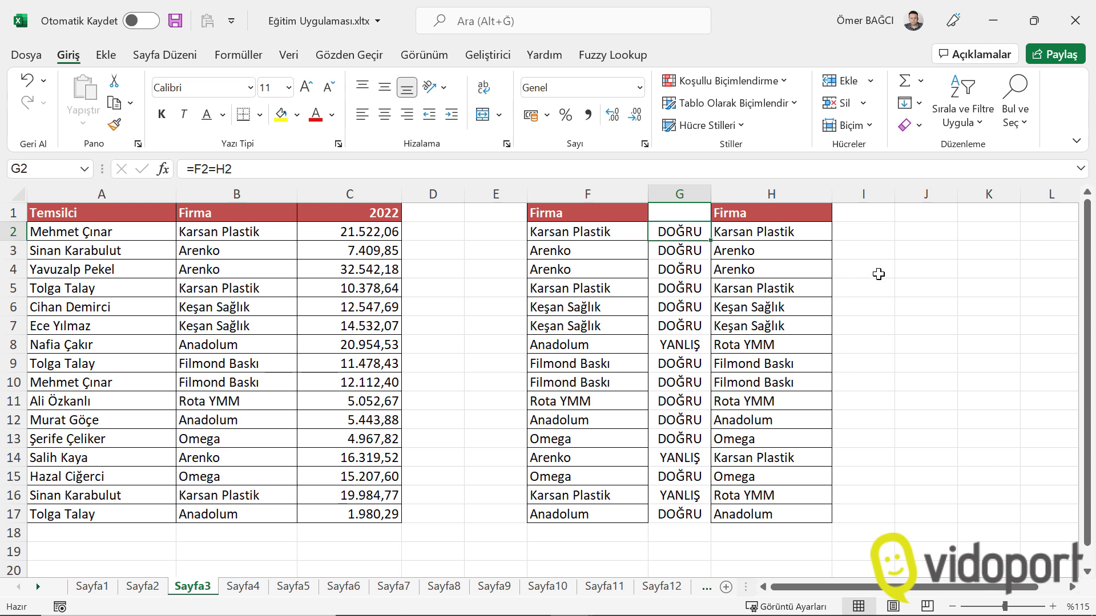
left_click(908, 243)
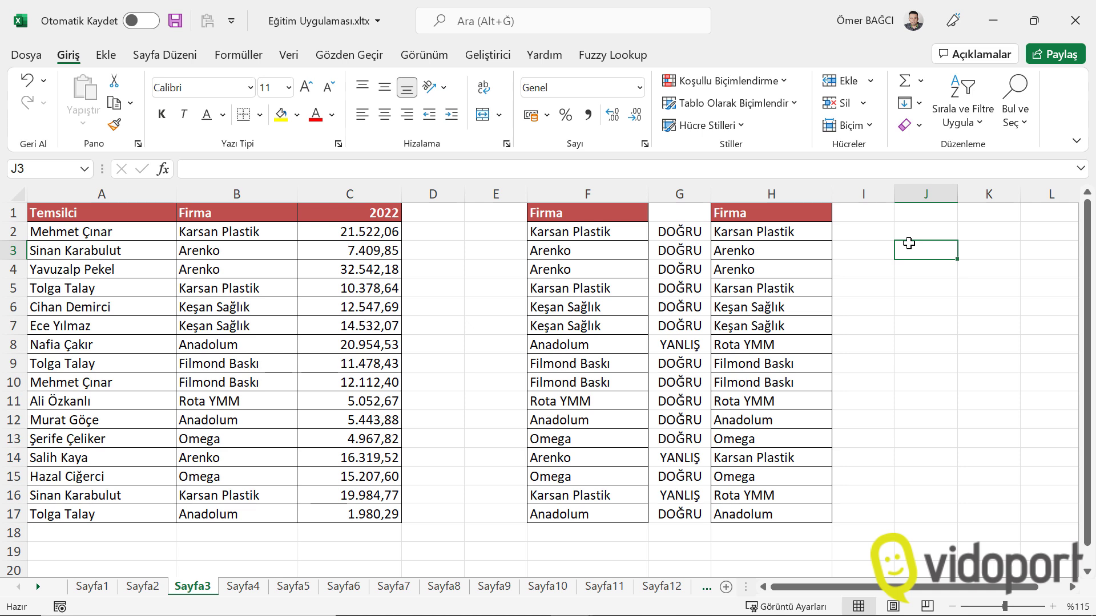
Enter =EĞERSAY(G:G;DOĞRU) in J3 to count the 13 matches, then recheck the formula
type("=e")
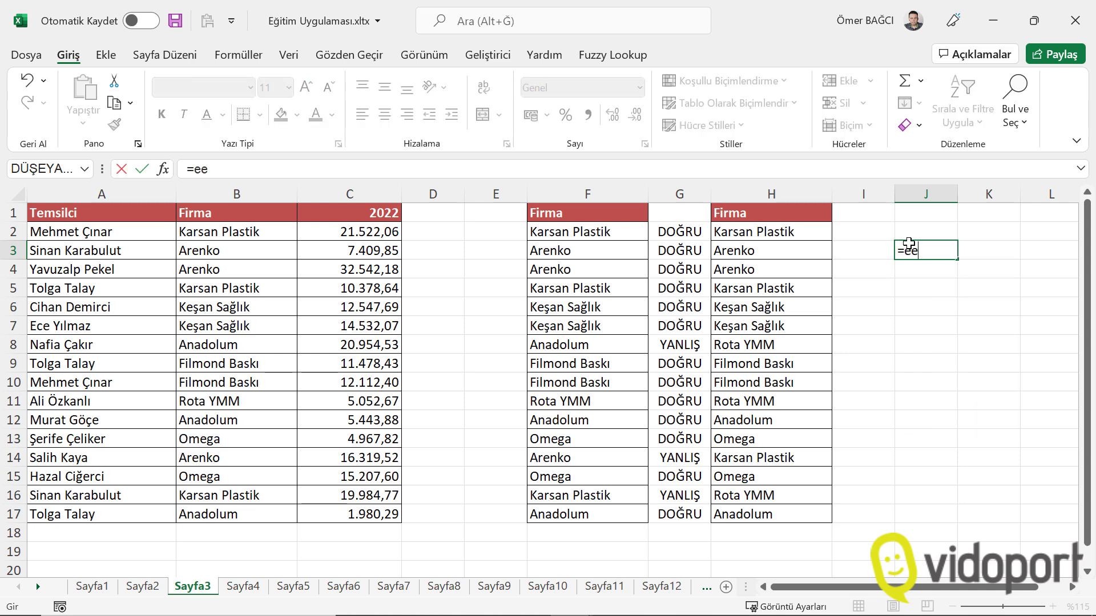
type("ğersa")
key("Tab")
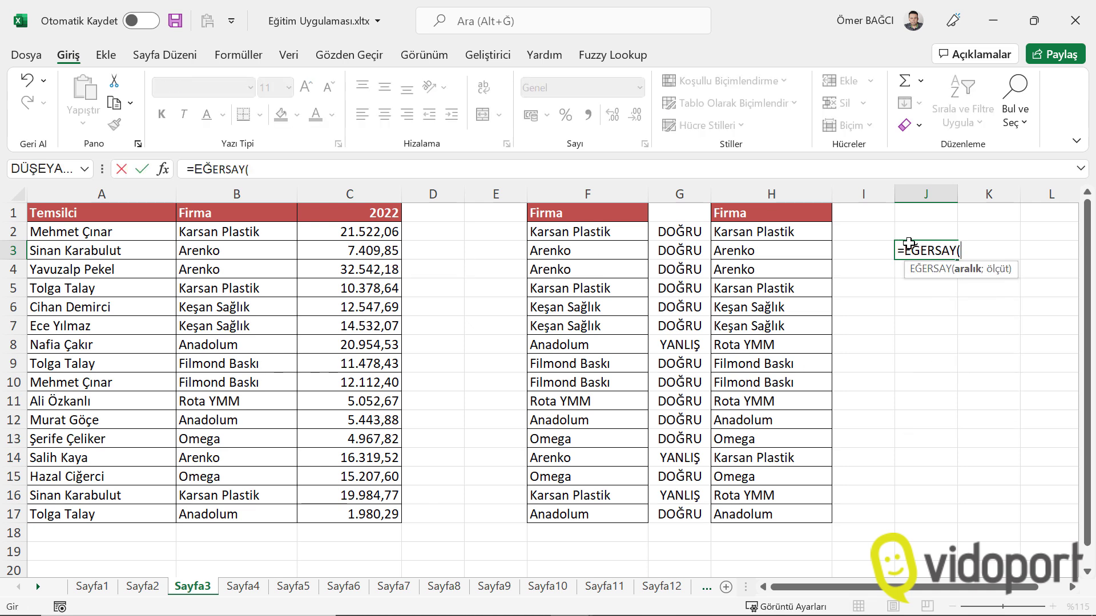
left_click(696, 184)
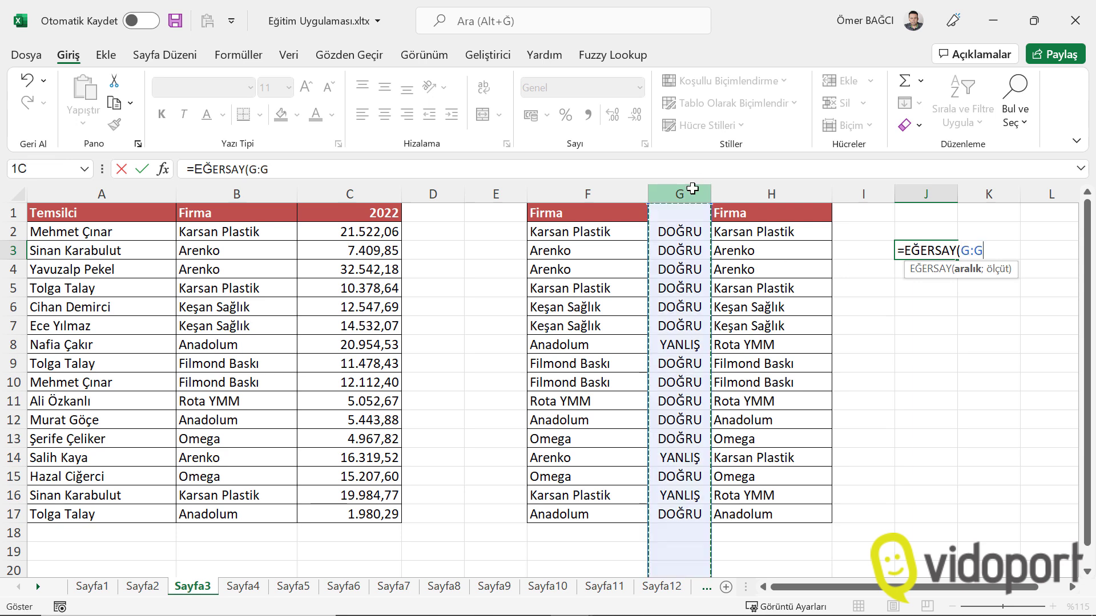
type(";")
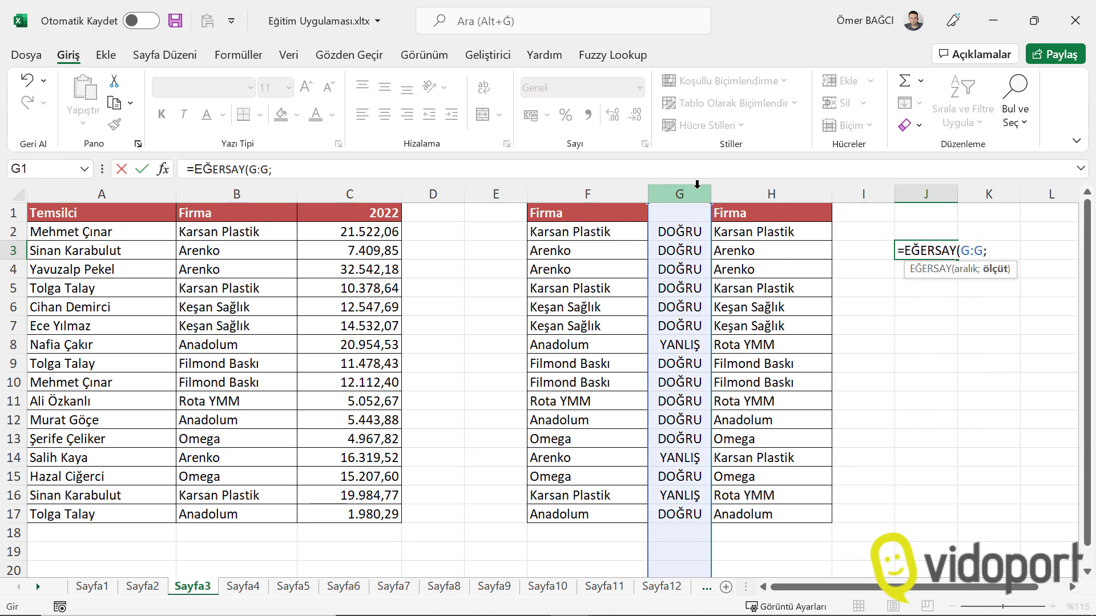
type("doğru")
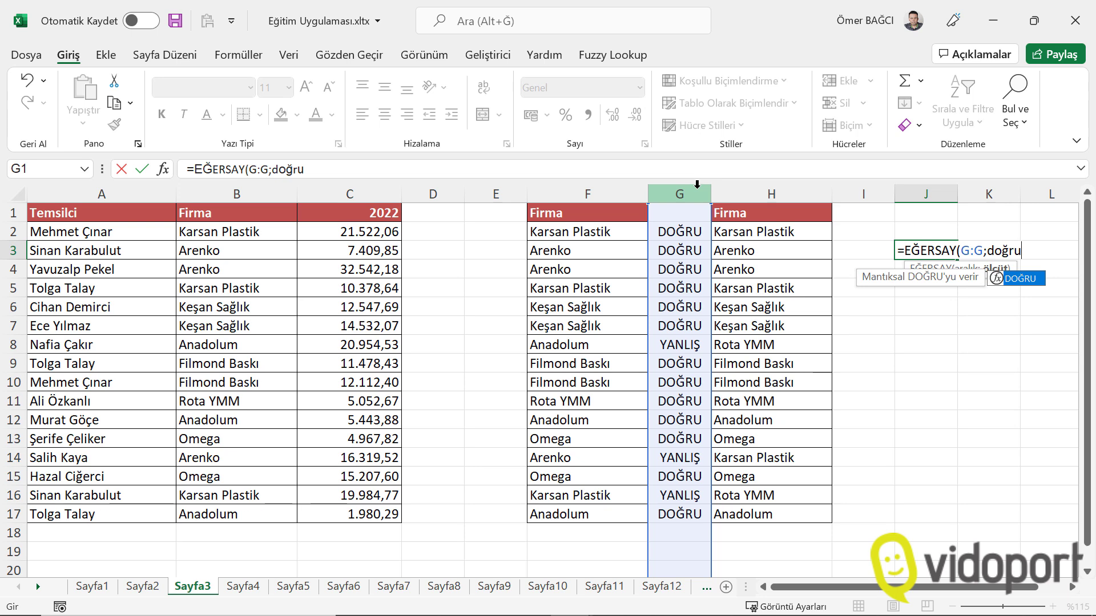
type(")")
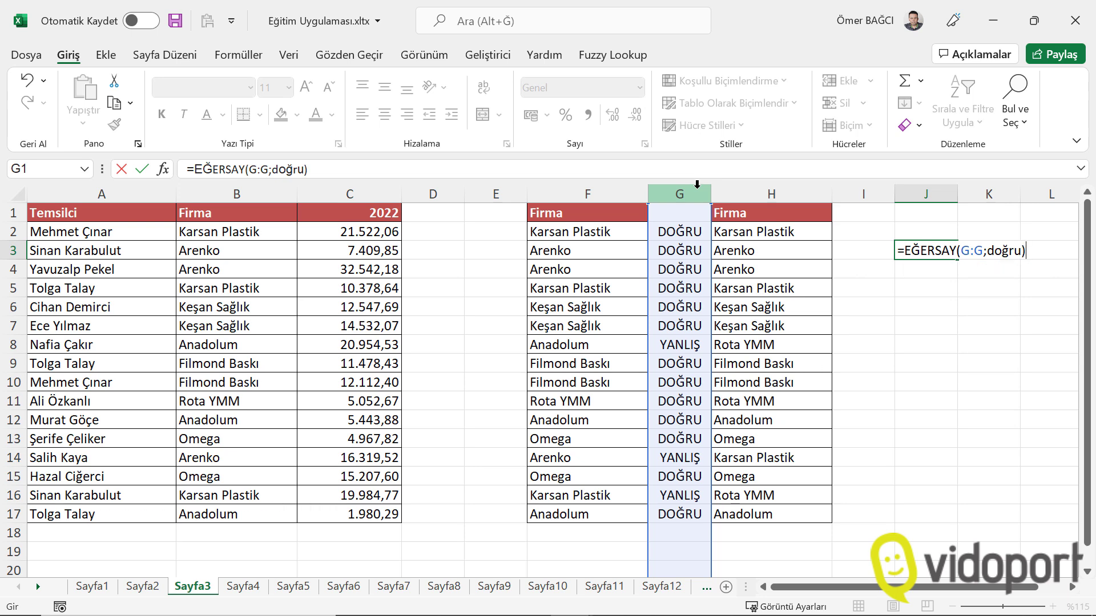
key("Return")
key("Up")
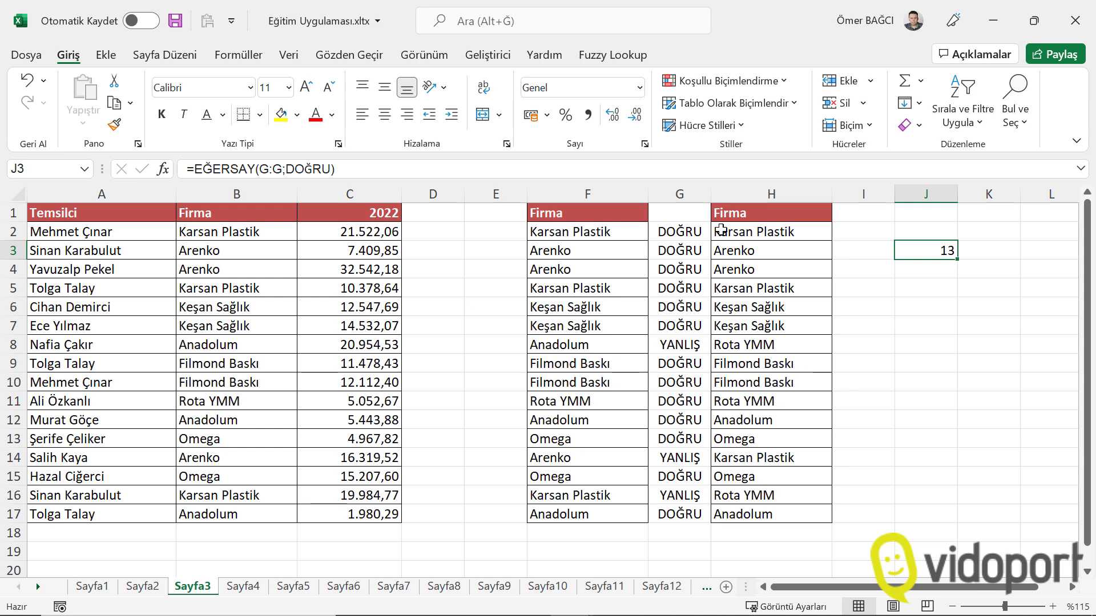
double_click(919, 251)
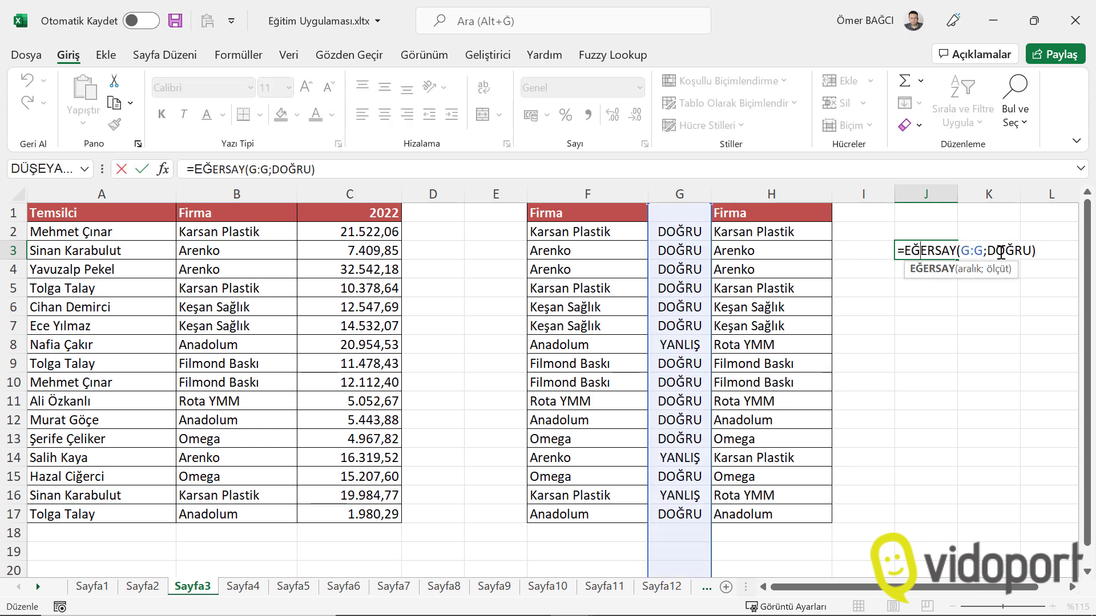
left_click(1000, 252)
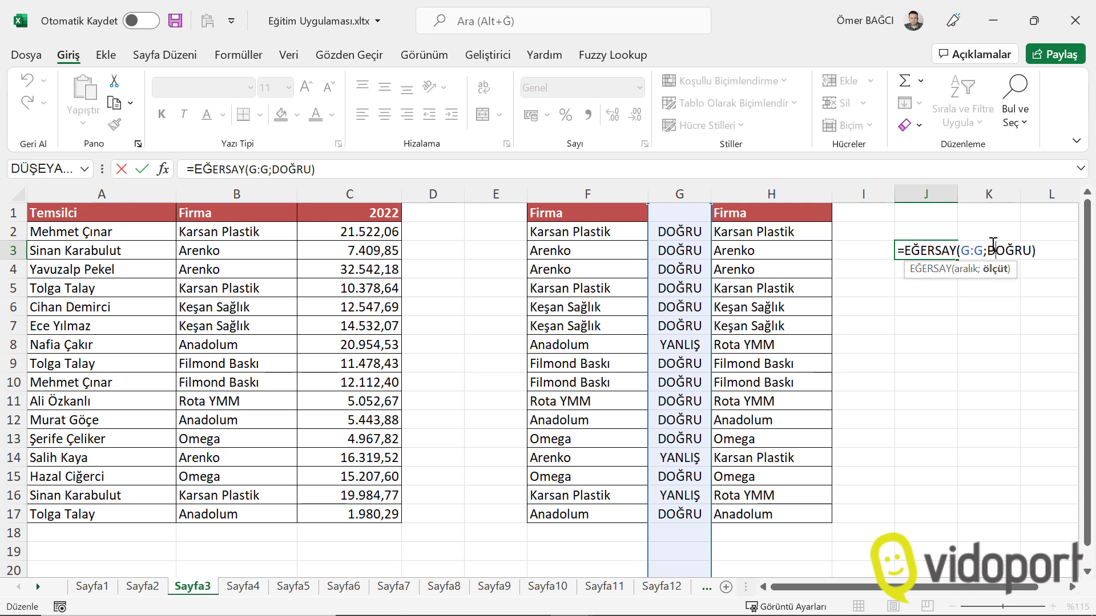
key("Return")
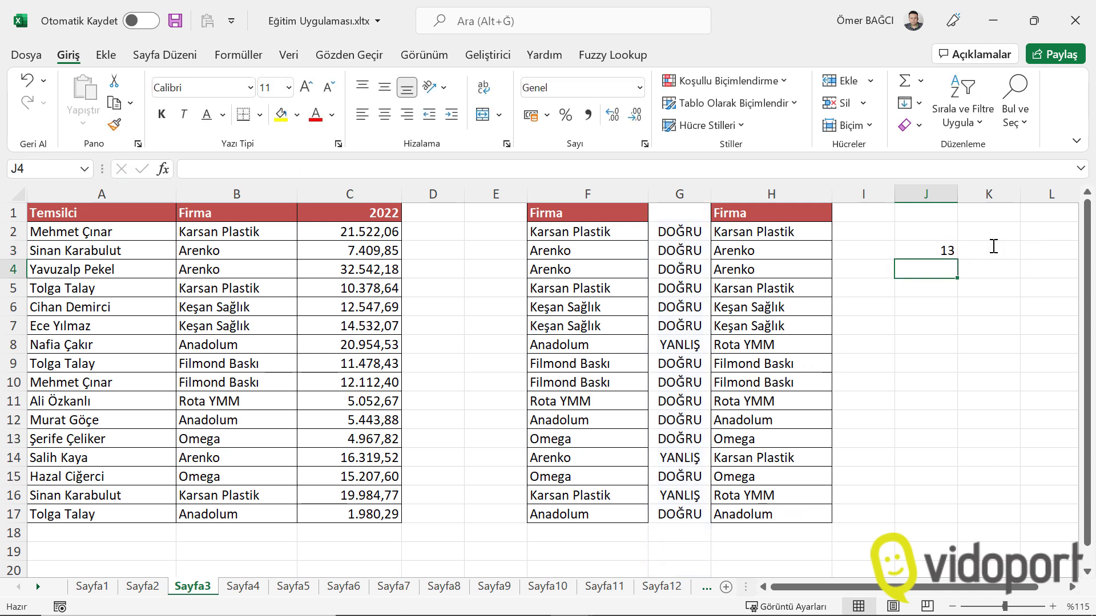
Enter =EĞERSAY(G:G;yanlış) in J4, counting the 3 mismatched pairs
type("=eğer")
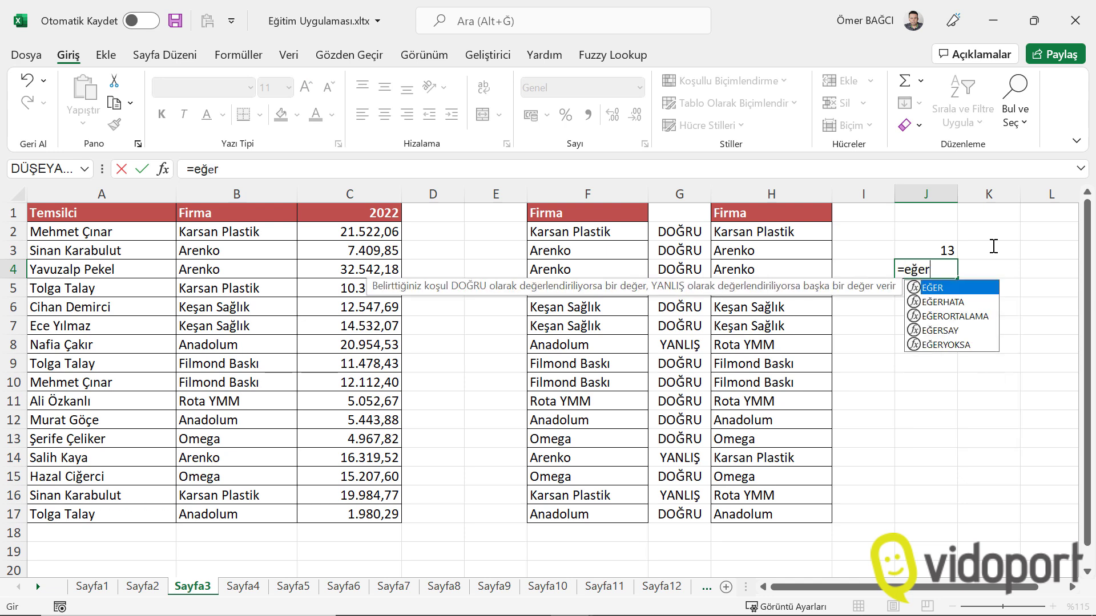
type("s")
key("Tab")
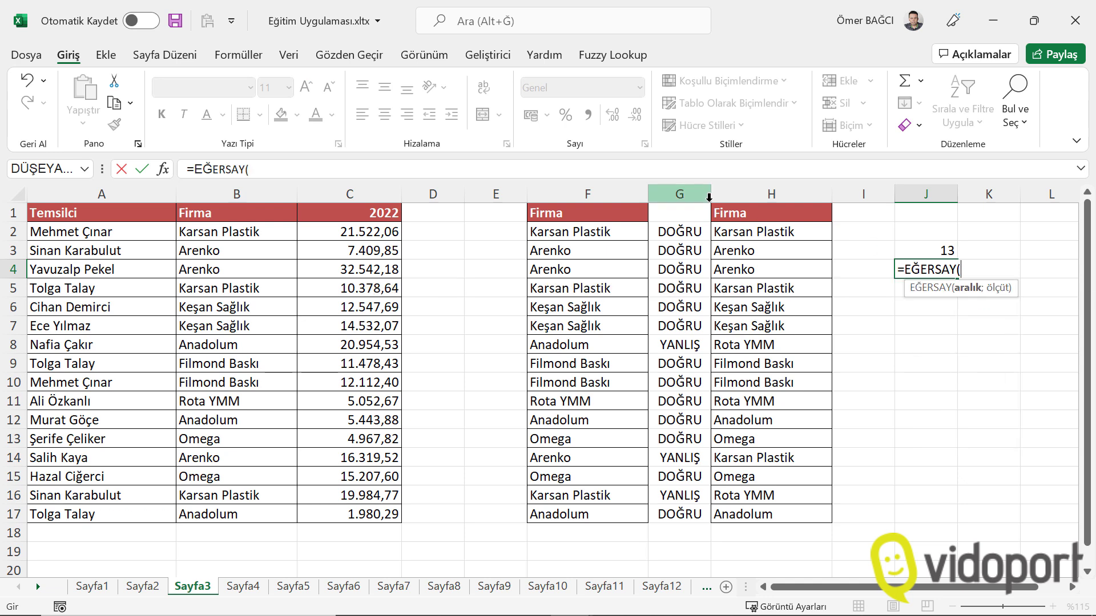
left_click(702, 194)
type(";")
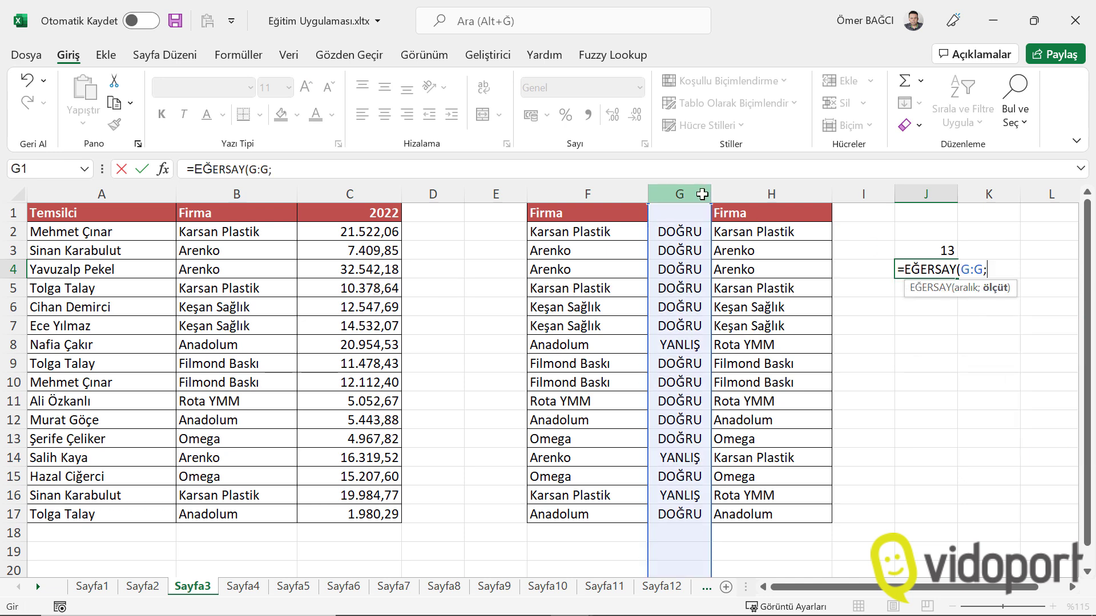
type("yanlış")
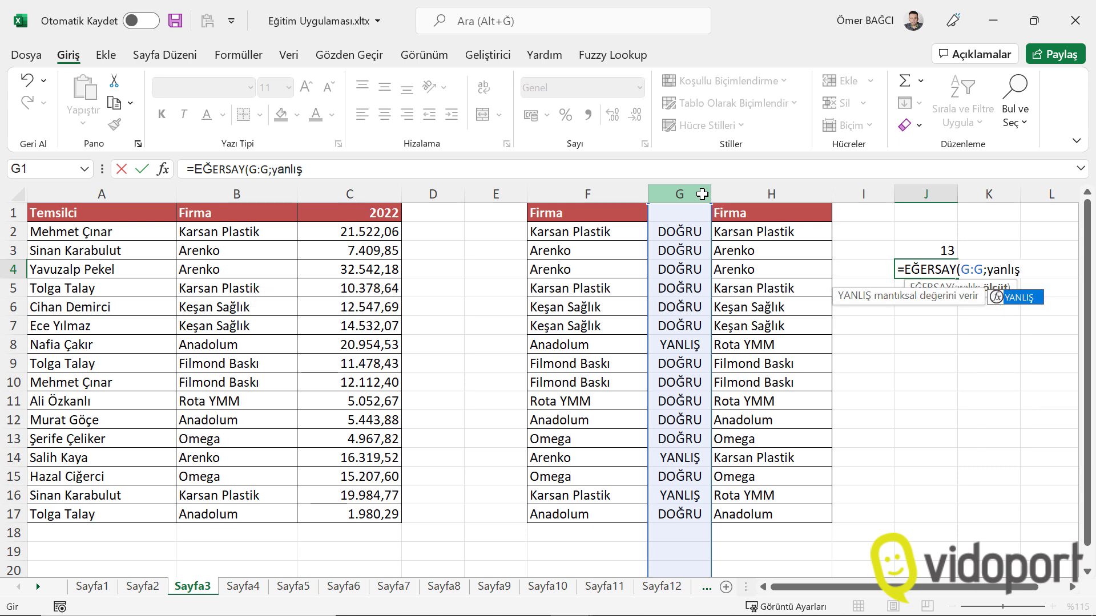
type(")")
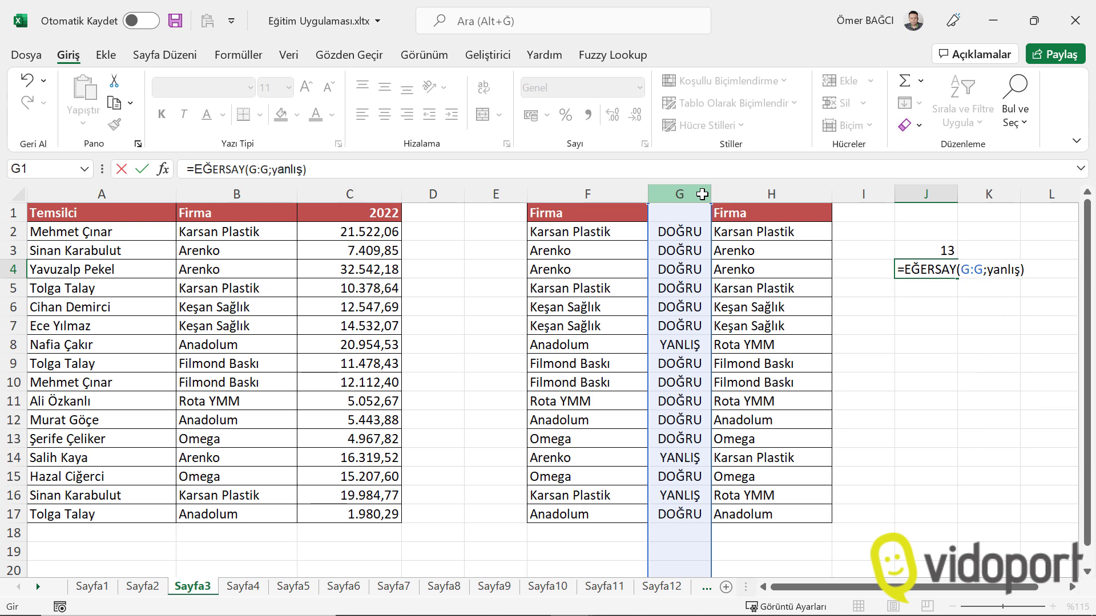
key("Return")
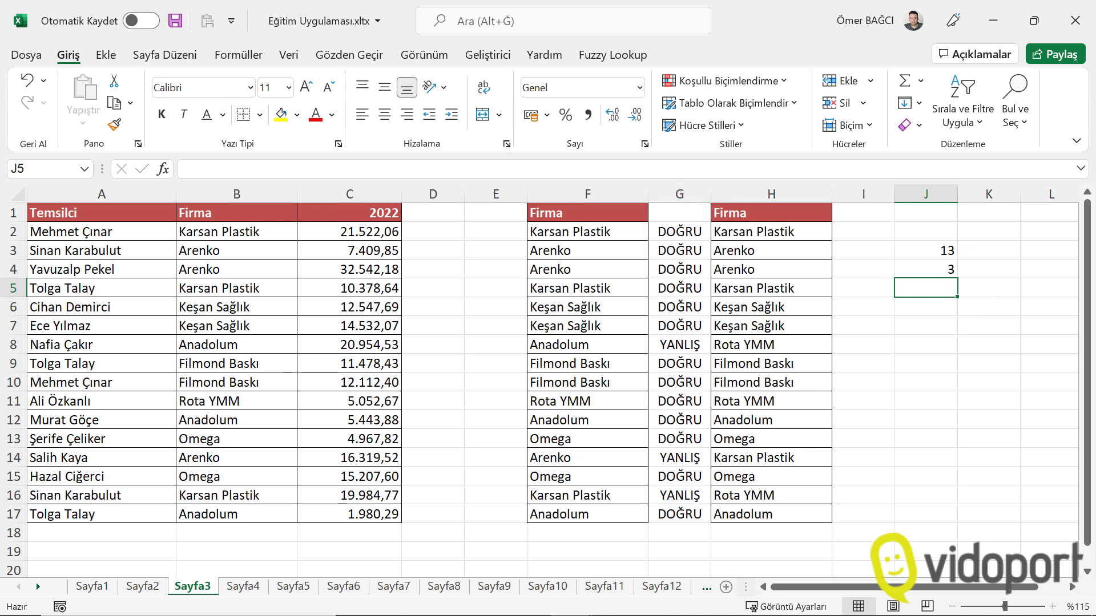
left_click(959, 263)
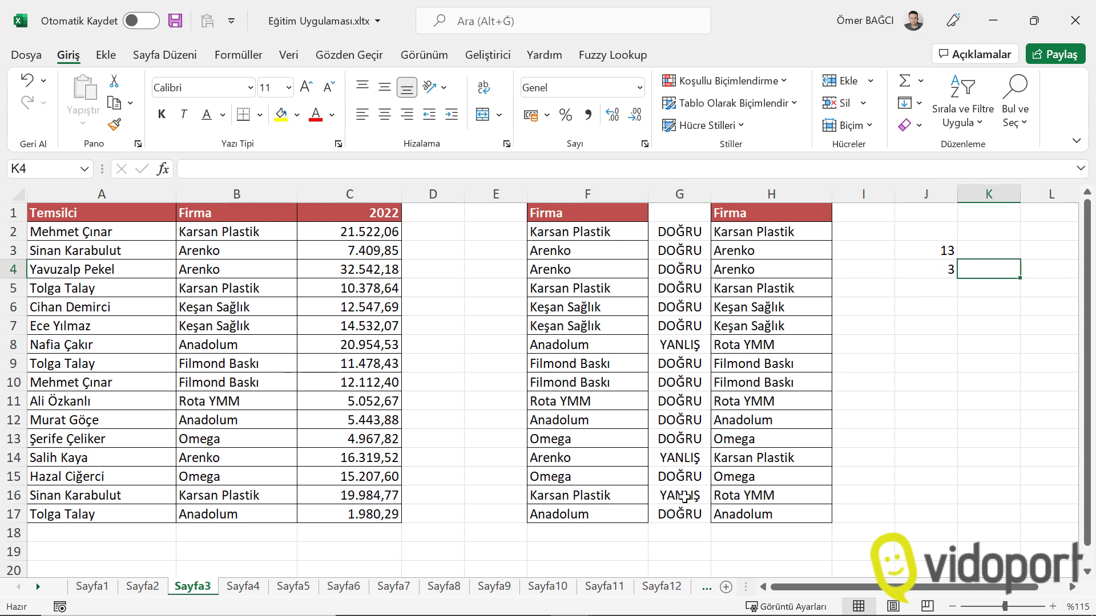
left_click(935, 257)
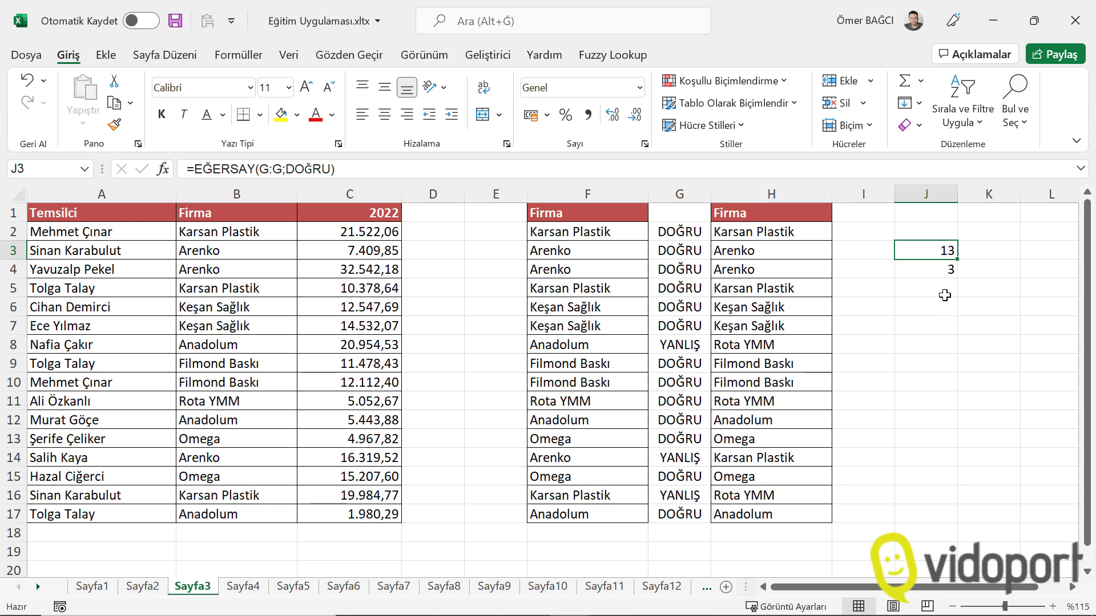
Enter =TOPLA.ÇARPIM(--(F2:F17=H2:H17)) in J6, returning 13 matching pairs
left_click(941, 305)
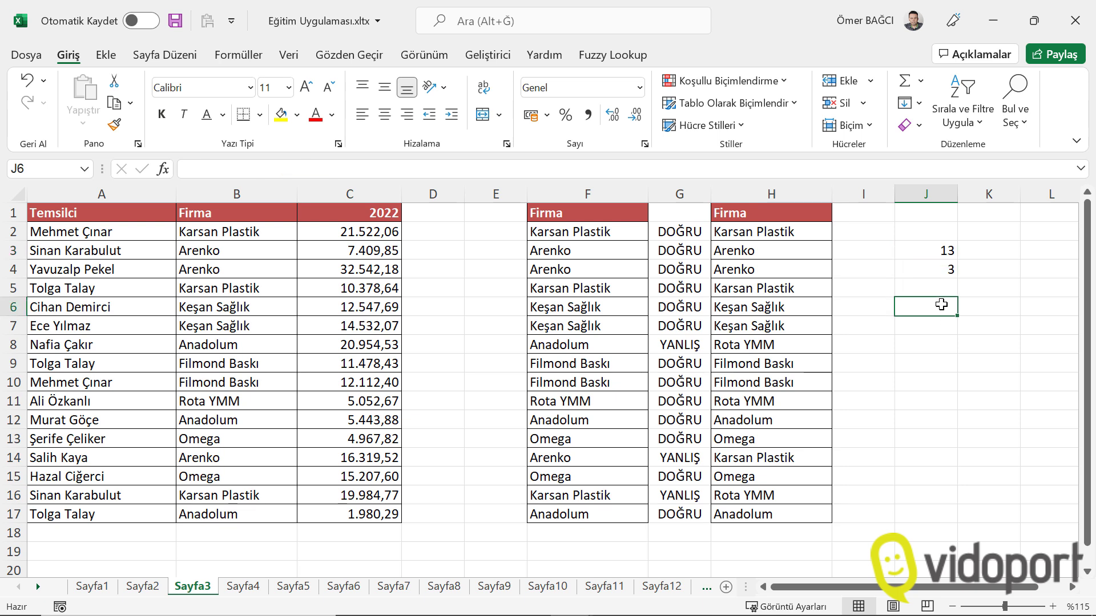
type("=topkla")
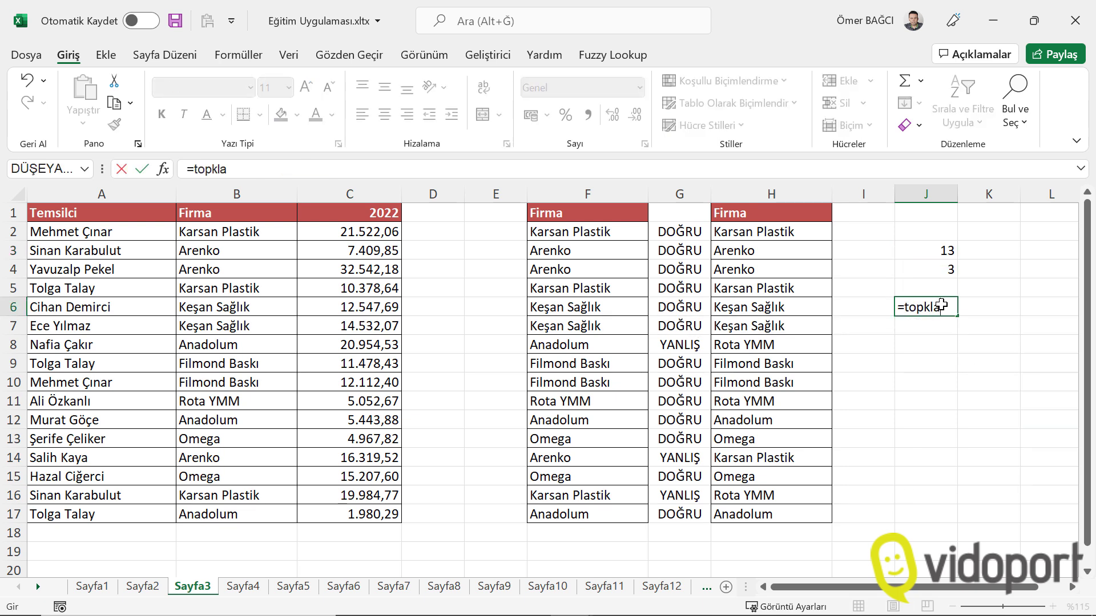
key("BackSpace")
key("BackSpace")
key("BackSpace")
type("la")
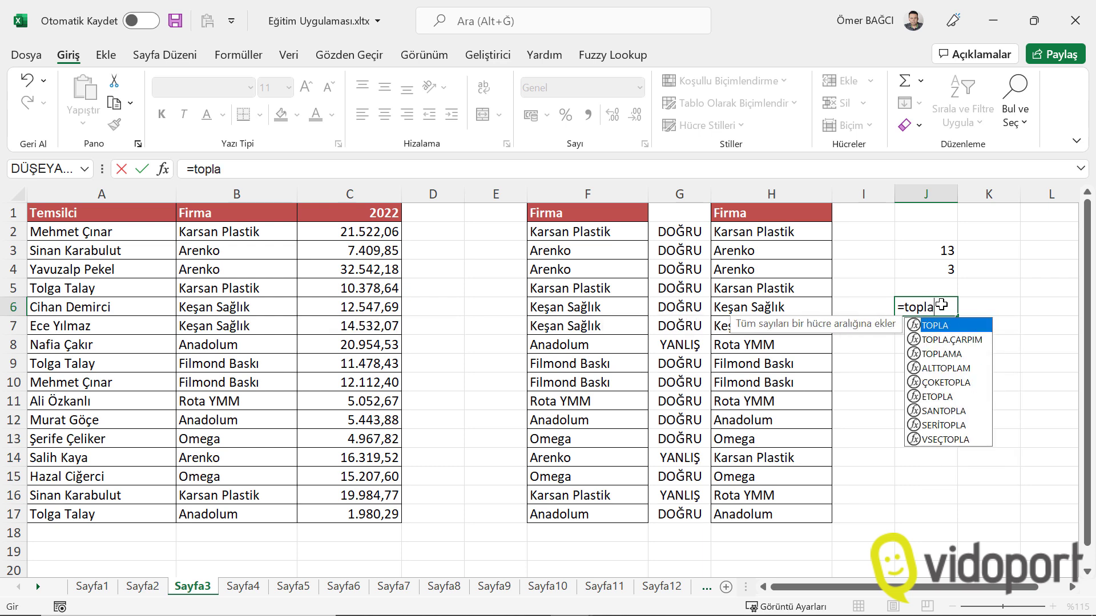
key("Down")
key("Tab")
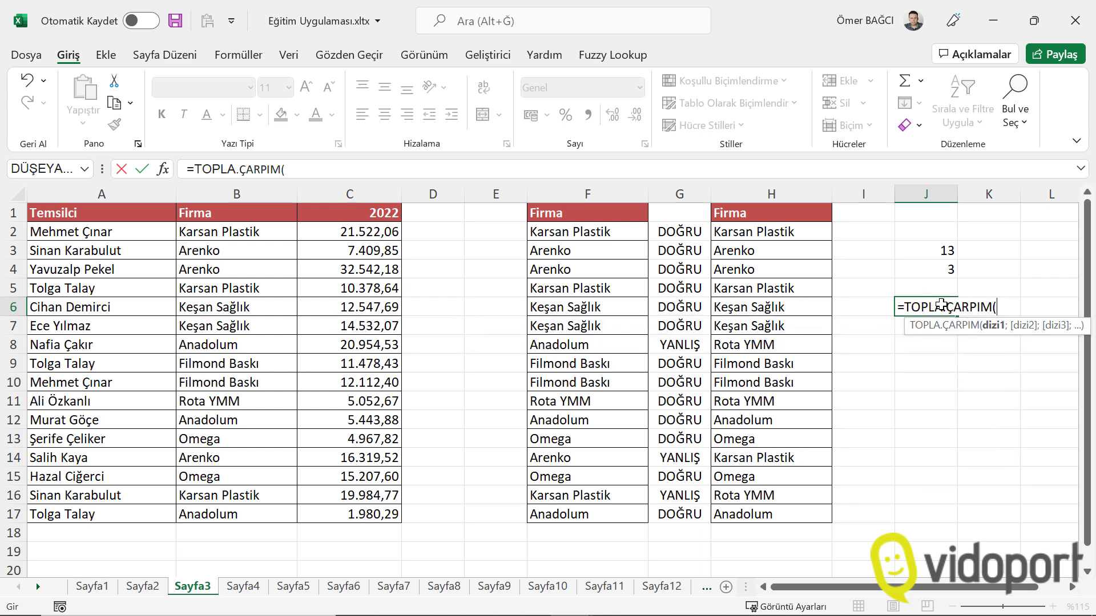
type("--(")
left_click_drag(573, 235, 606, 507)
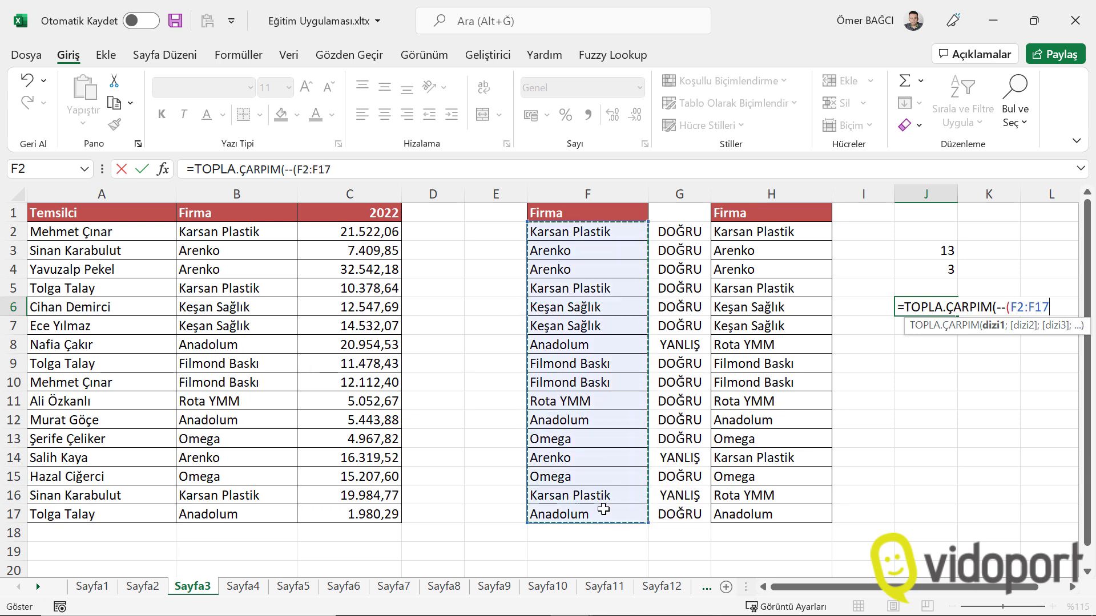
type("=")
left_click_drag(768, 228, 770, 513)
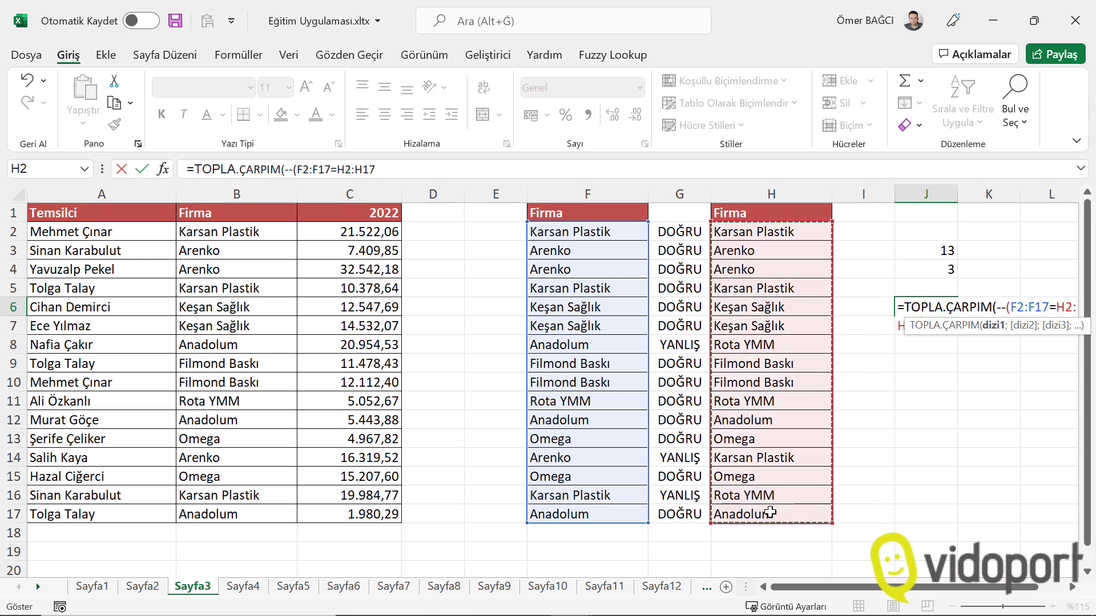
type(")")
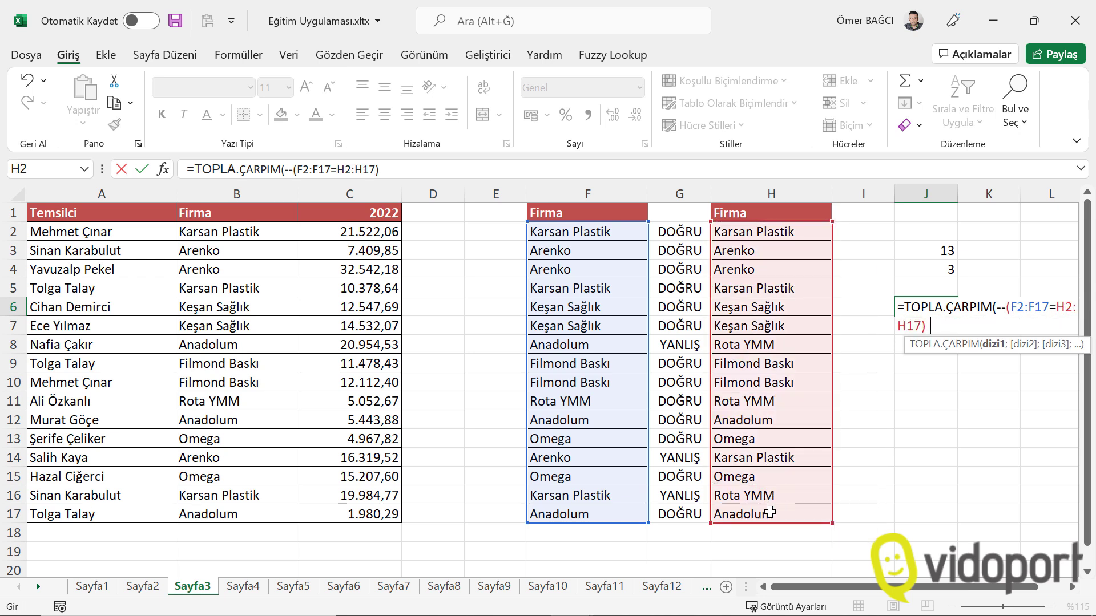
type(")")
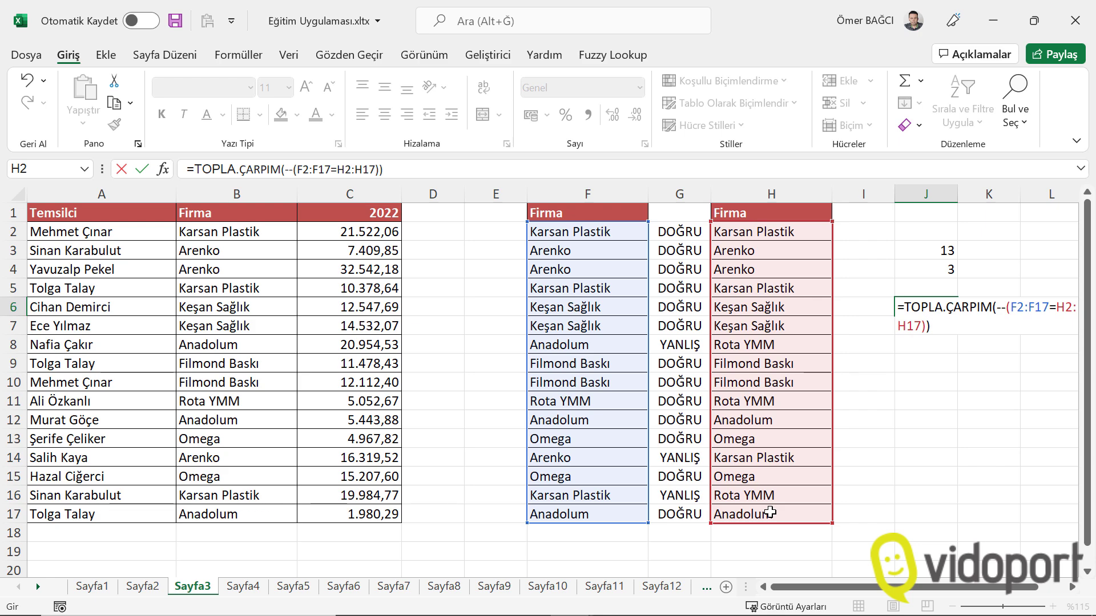
key("Return")
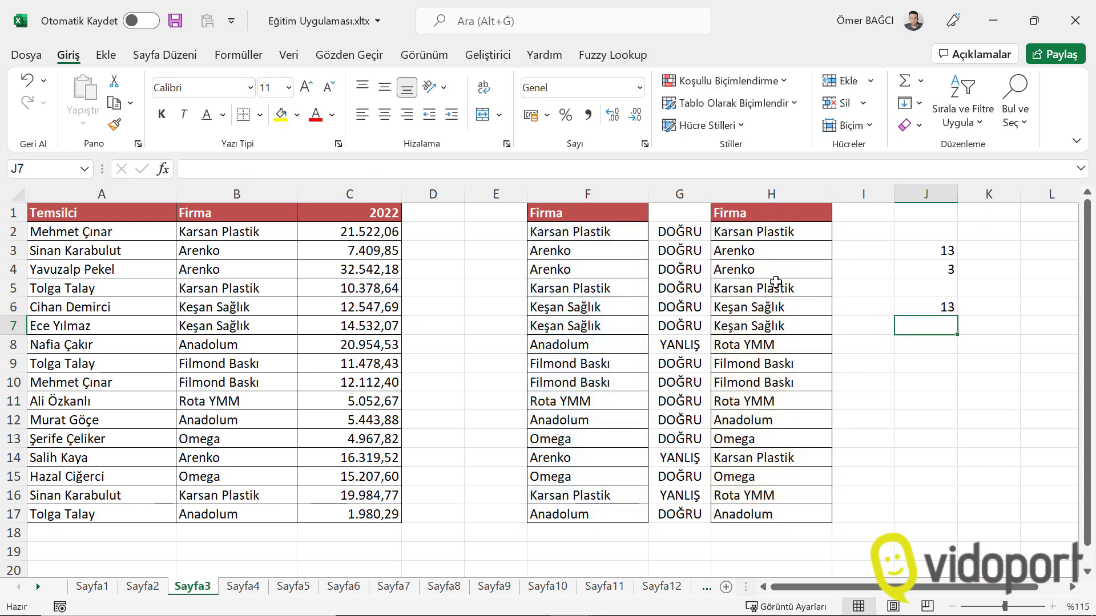
scroll(776, 294, "up", 1, "ctrl")
left_click(1072, 586)
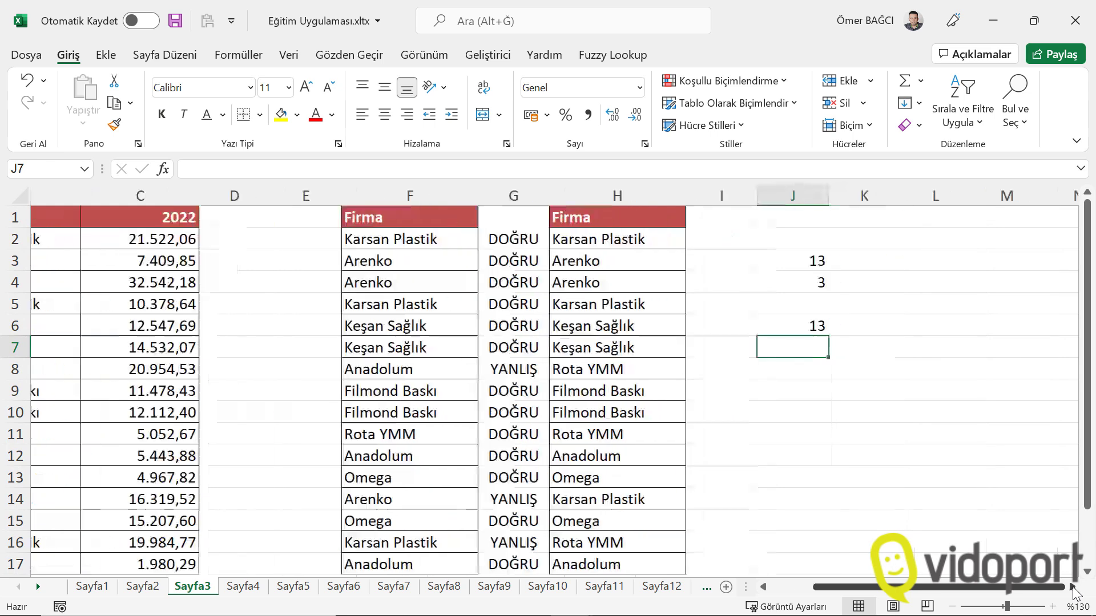
left_click(1072, 587)
left_click(1072, 587)
double_click(575, 327)
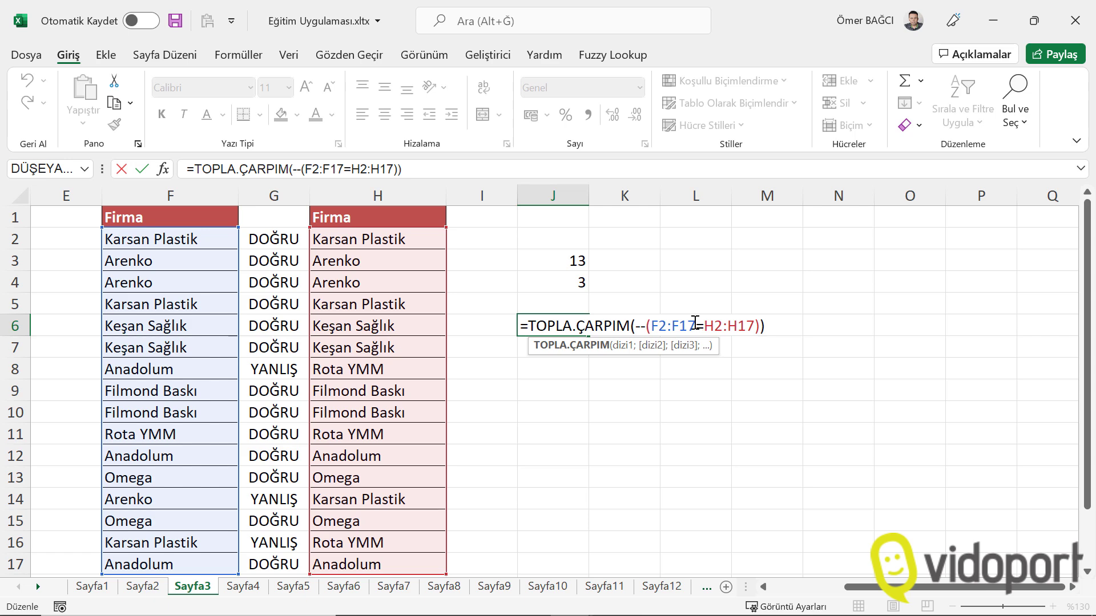
left_click_drag(695, 323, 651, 323)
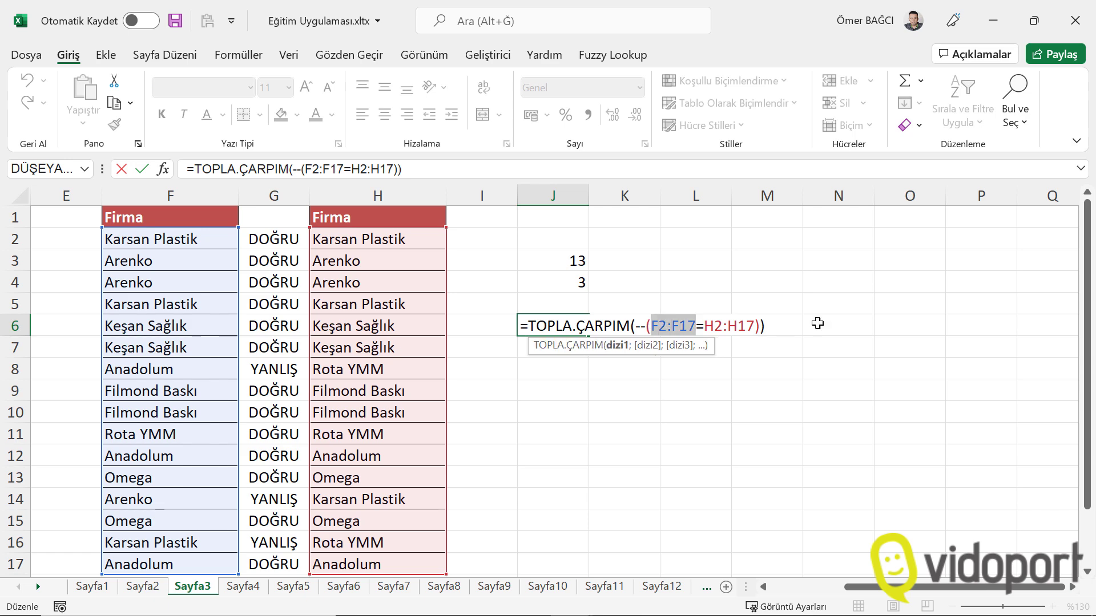
key("F9")
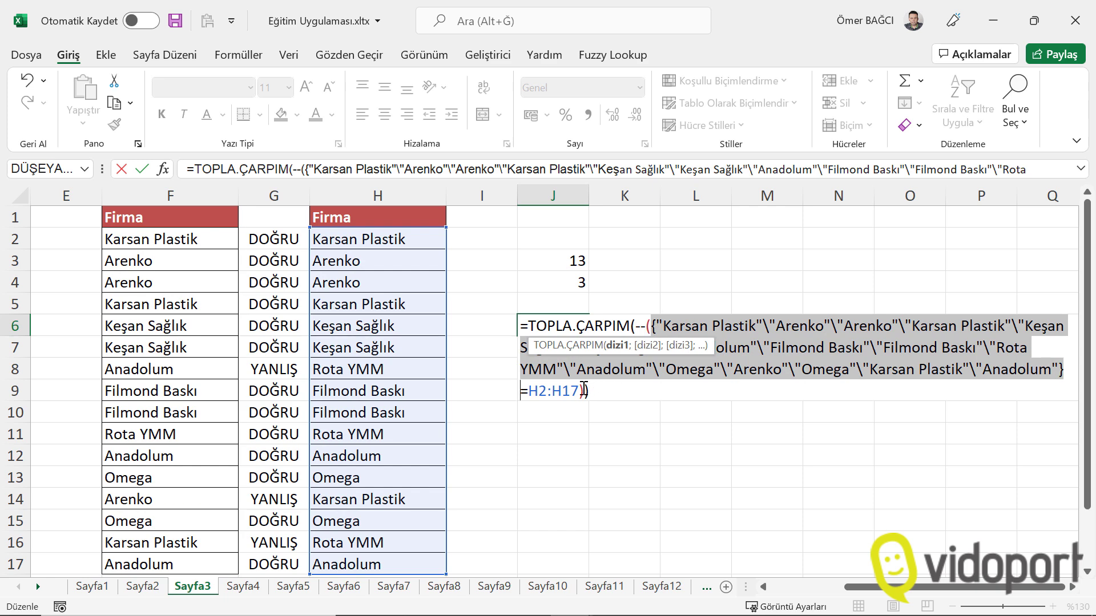
left_click_drag(533, 392, 577, 395)
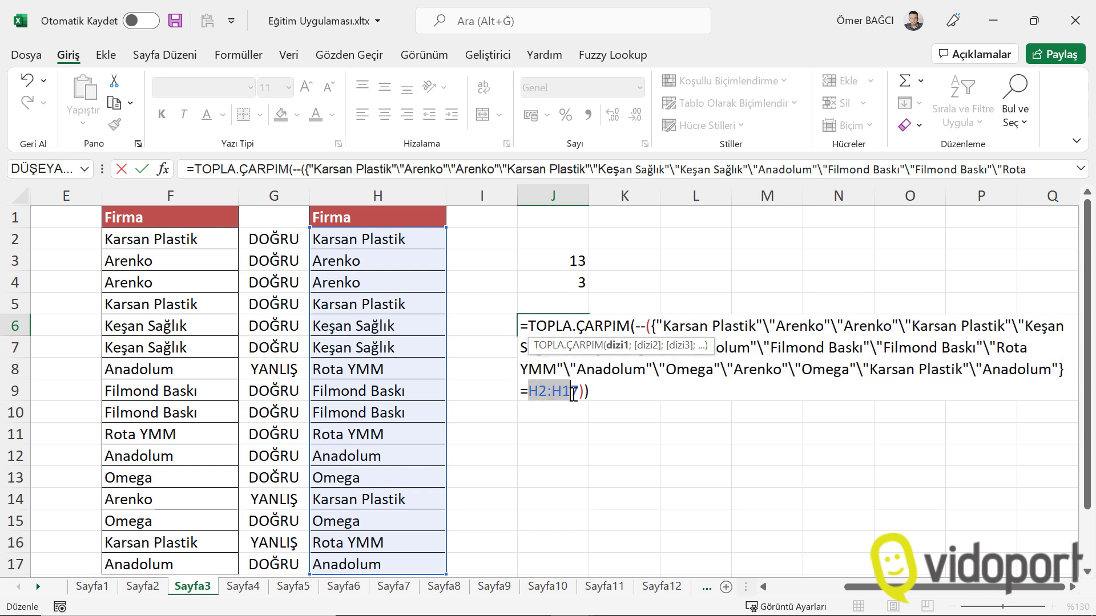
key("F9")
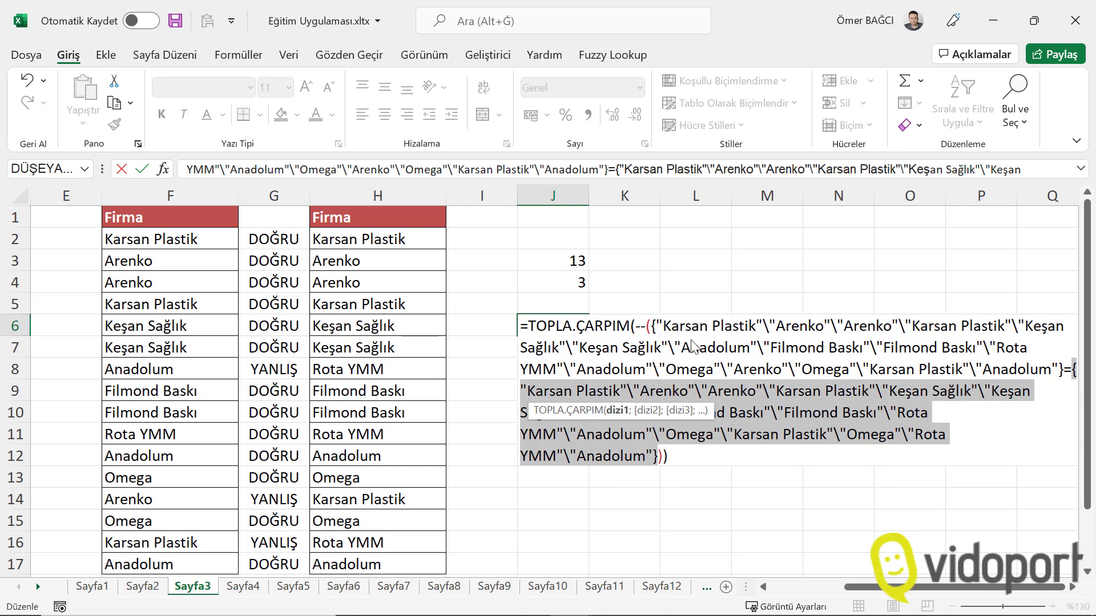
key("Escape")
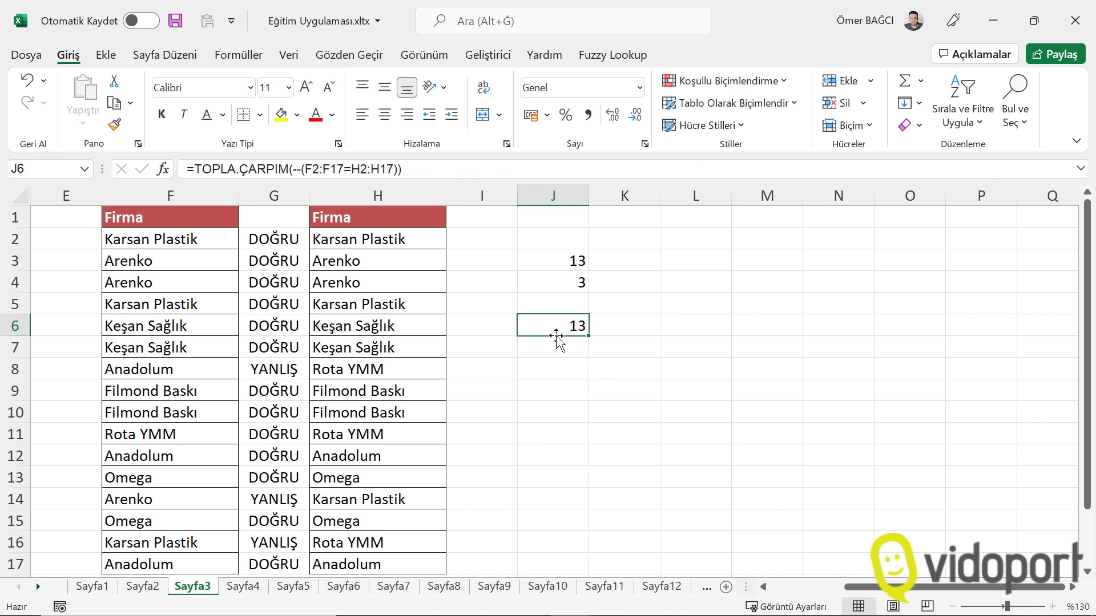
left_click(334, 240)
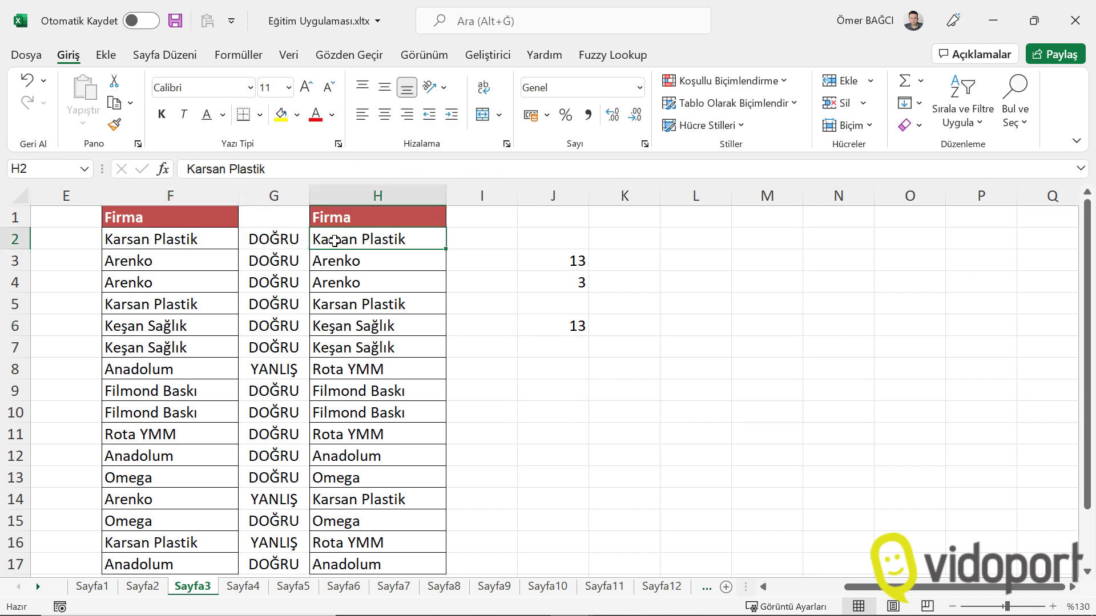
left_click(572, 325)
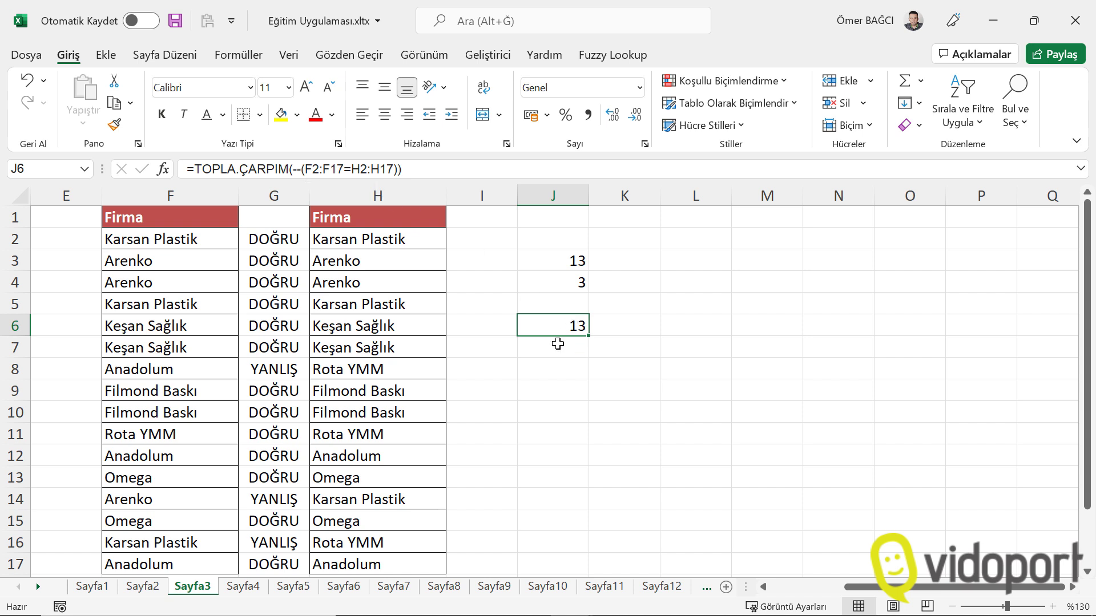
left_click(558, 343)
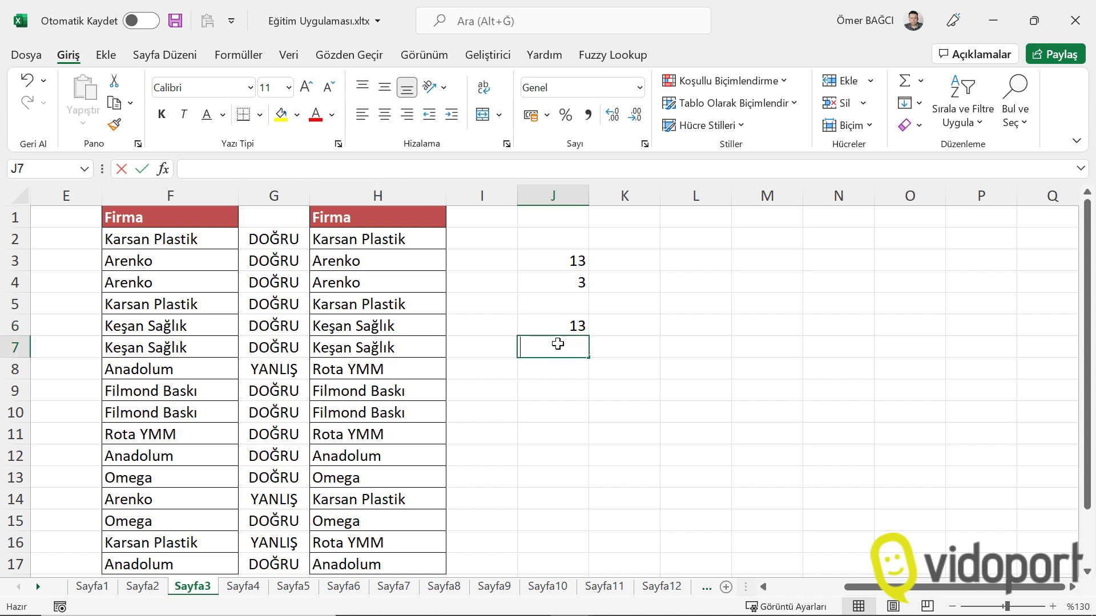
Enter =TOPLA.ÇARPIM(--(F2:F17<>H2:H17)) in J7 to count the 3 differing rows
type("=topla")
key("Down")
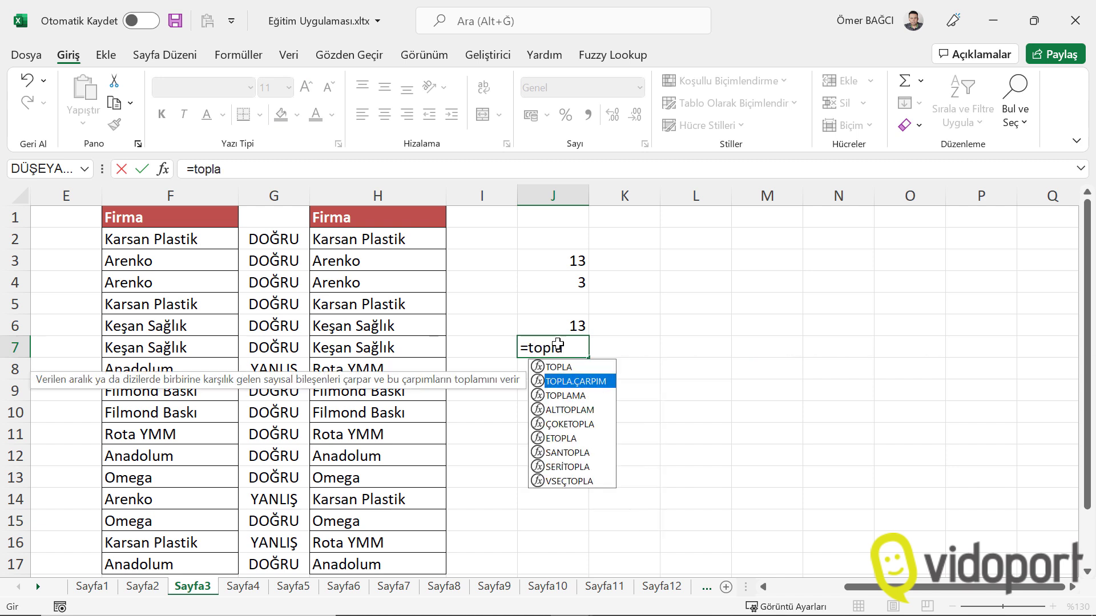
key("Tab")
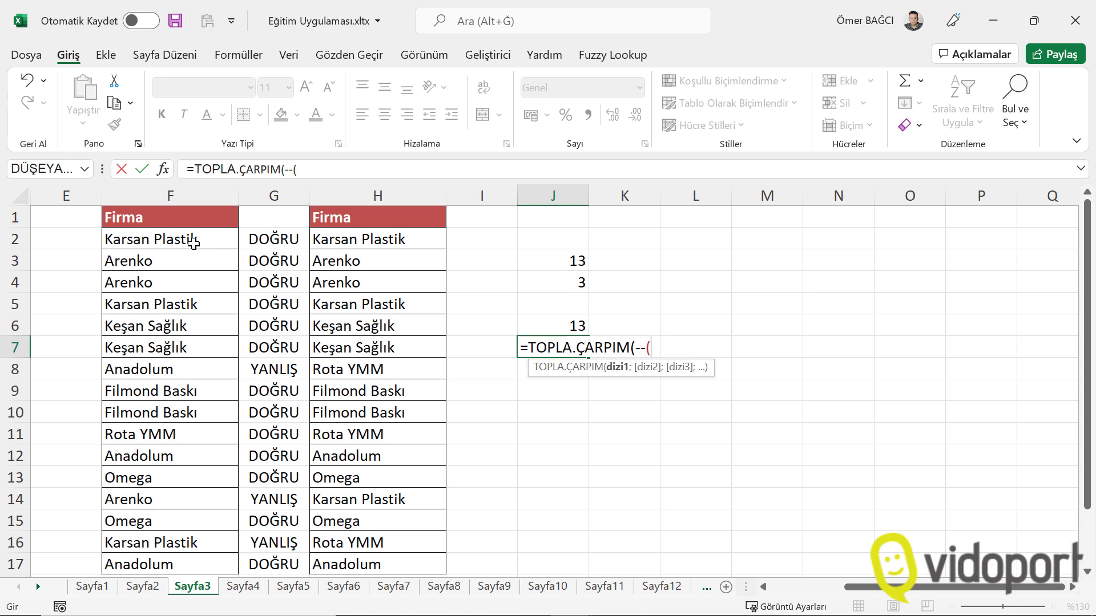
left_click_drag(193, 242, 187, 566)
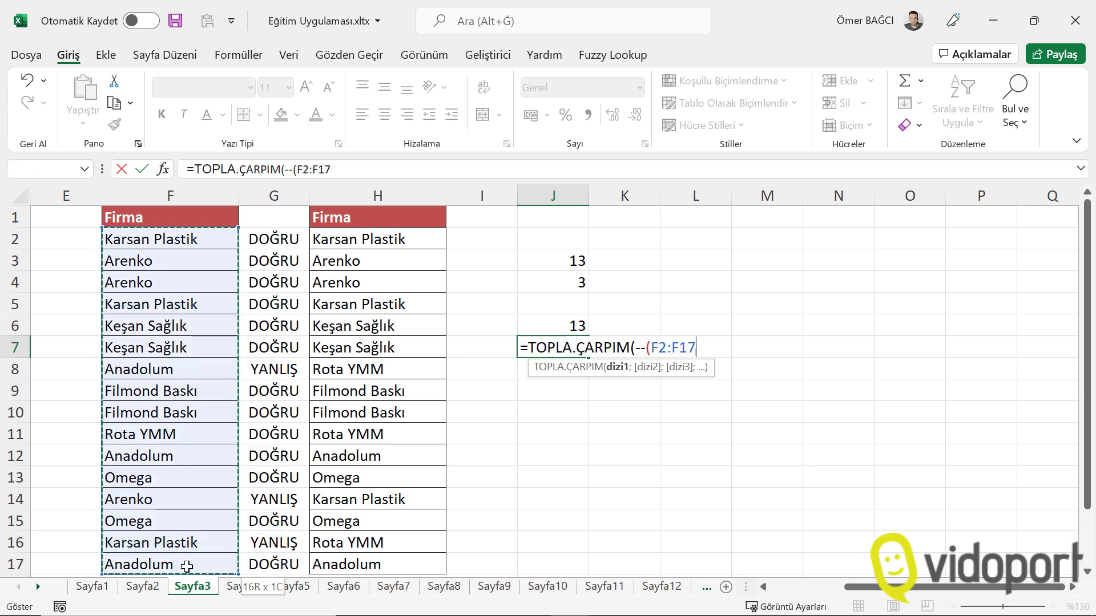
type("<>")
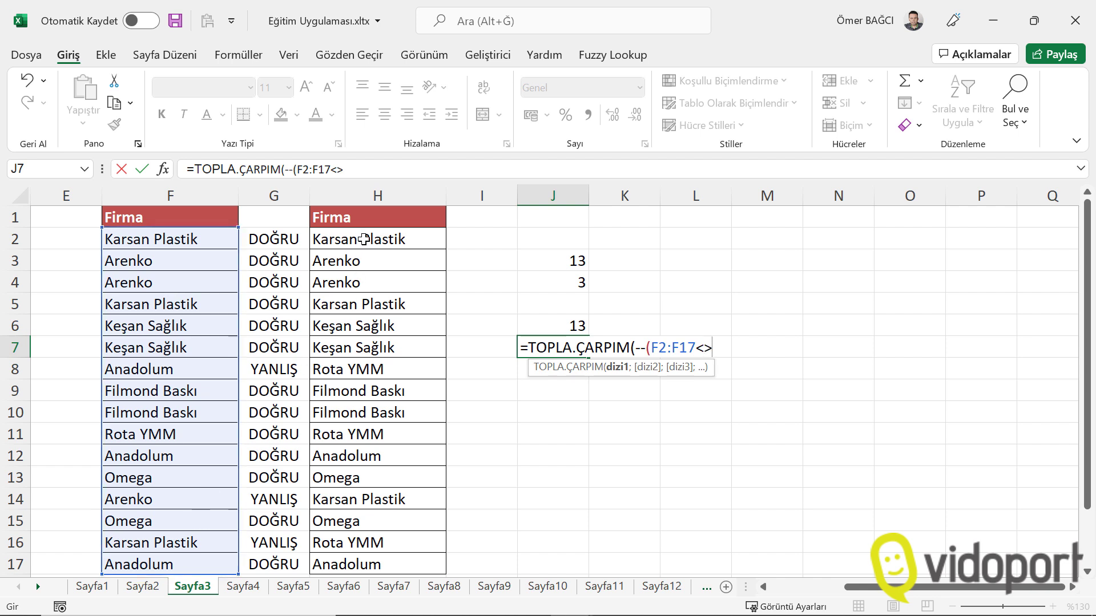
left_click_drag(364, 238, 361, 553)
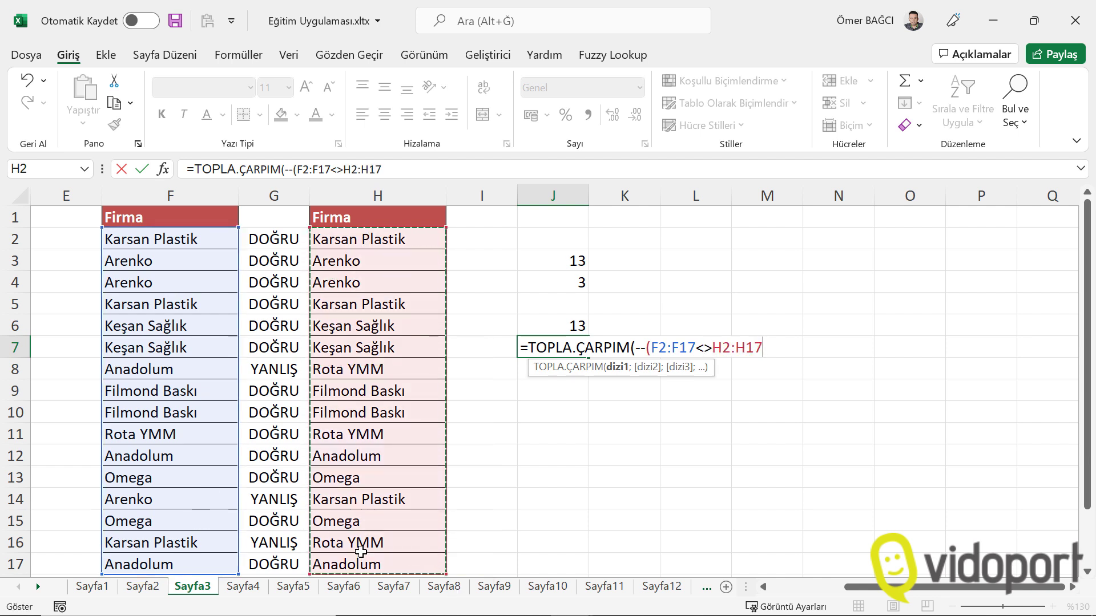
type(")")
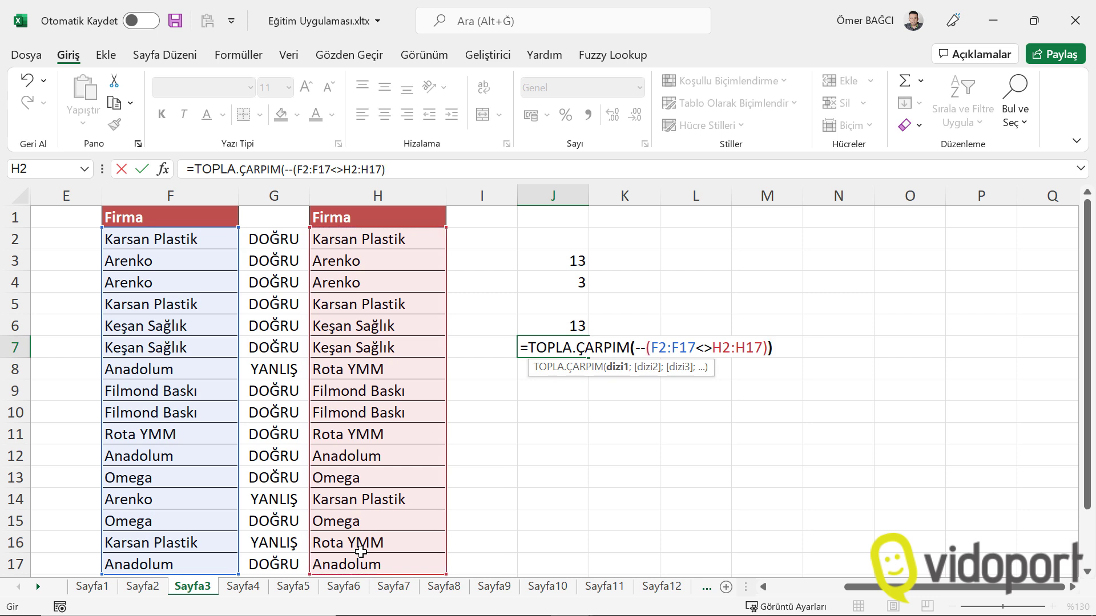
type(")")
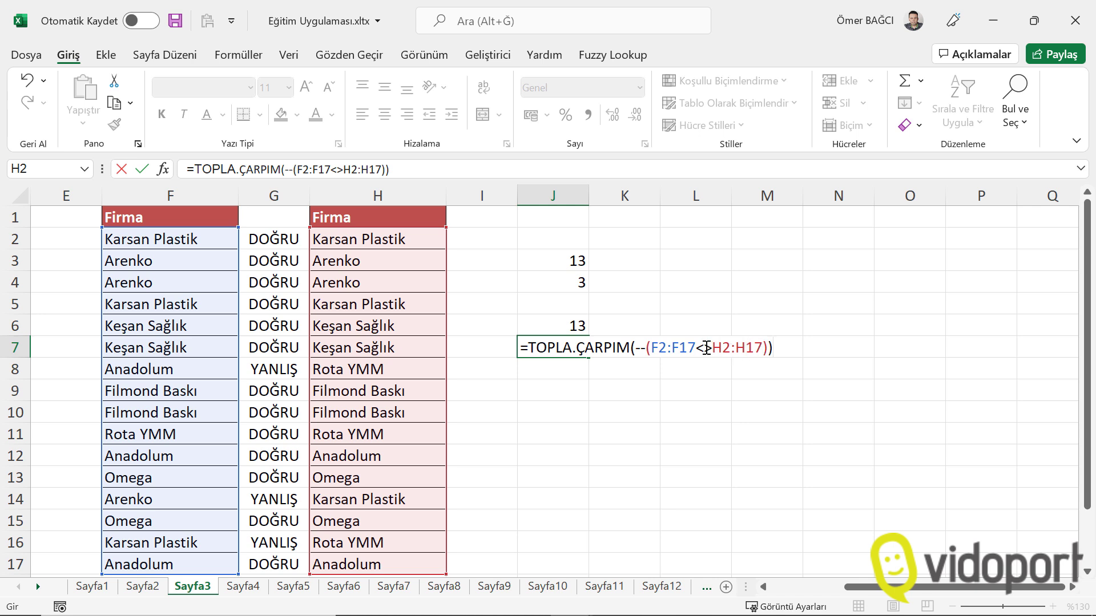
key("Return")
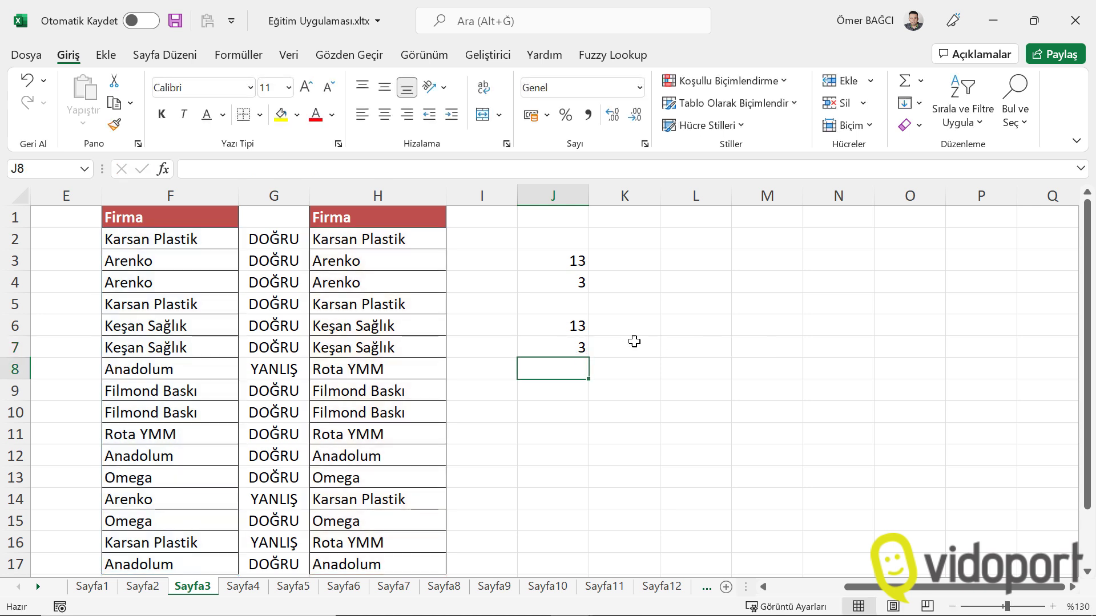
Review J7's formula and the F2 and H2 cells it compares
left_click(565, 349)
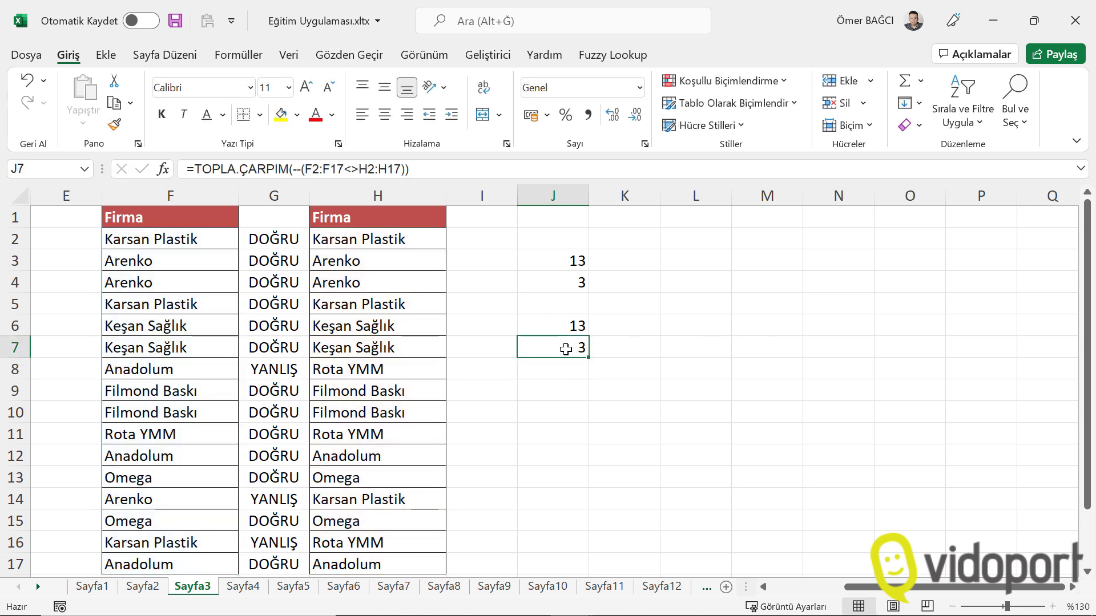
left_click(195, 238)
left_click(401, 251)
left_click(428, 235)
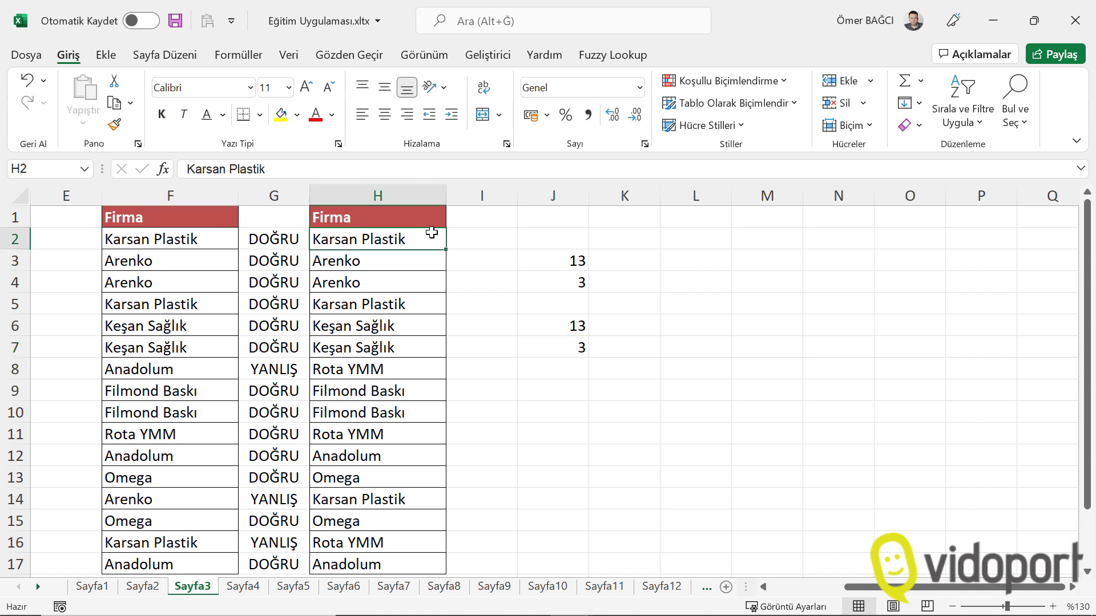
left_click(223, 234)
left_click(490, 242)
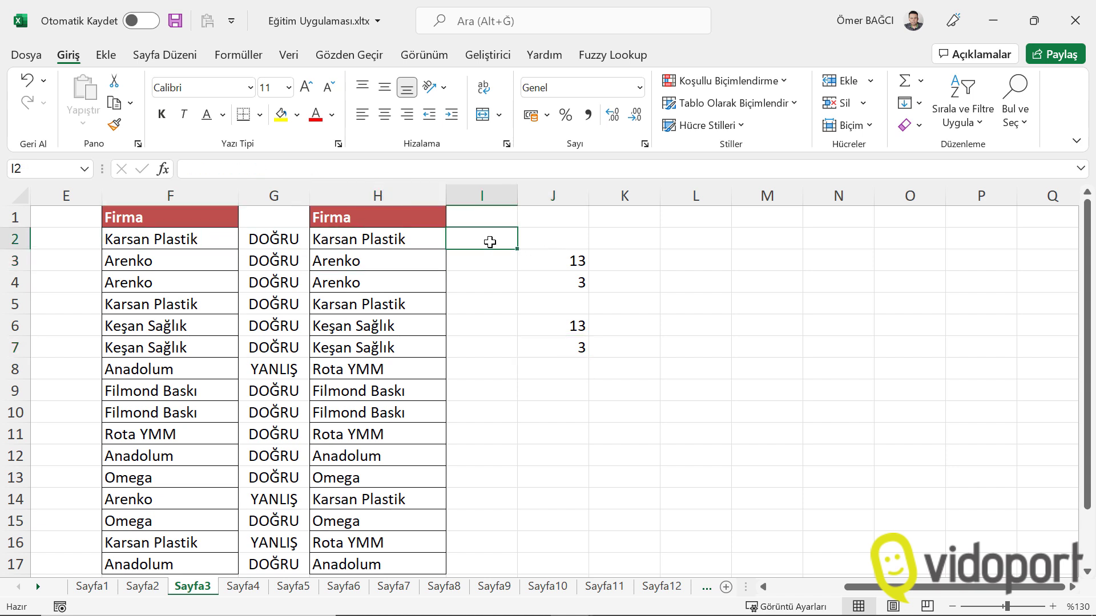
Type flags in I2:I9: 0 in I2 to I7, 1 in I8, 0 in I9
type("0")
key("Return")
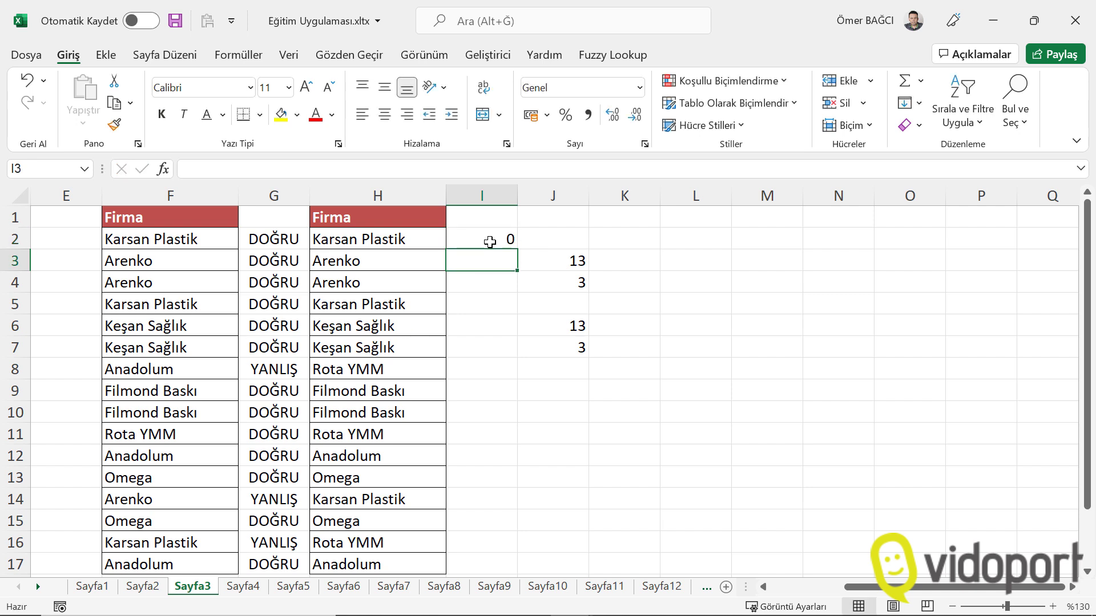
type("0")
key("Return")
type("0")
key("Return")
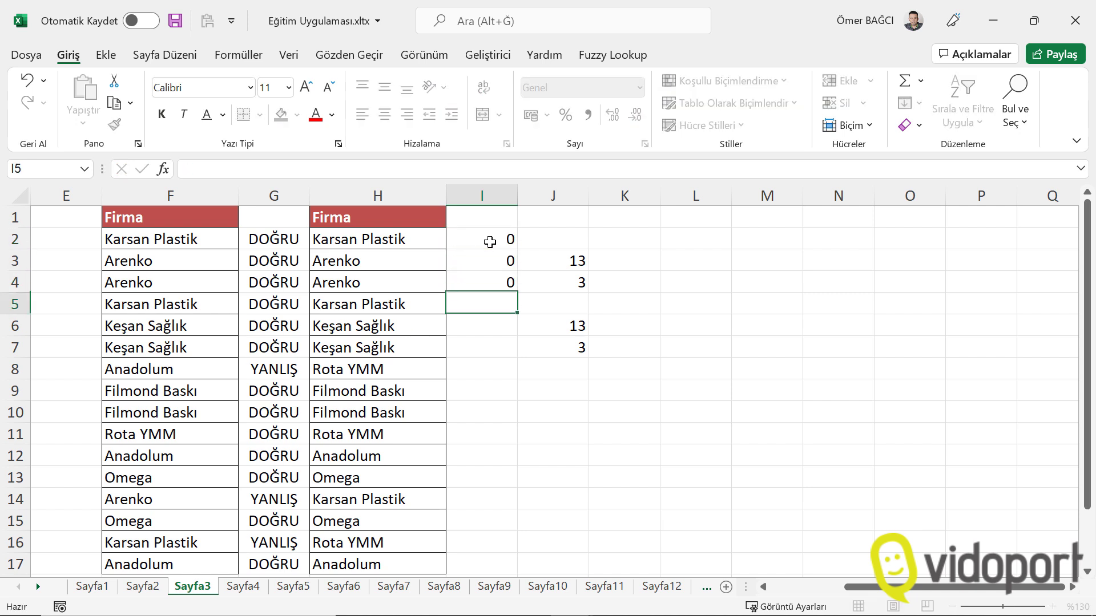
type("0")
key("Return")
type("0")
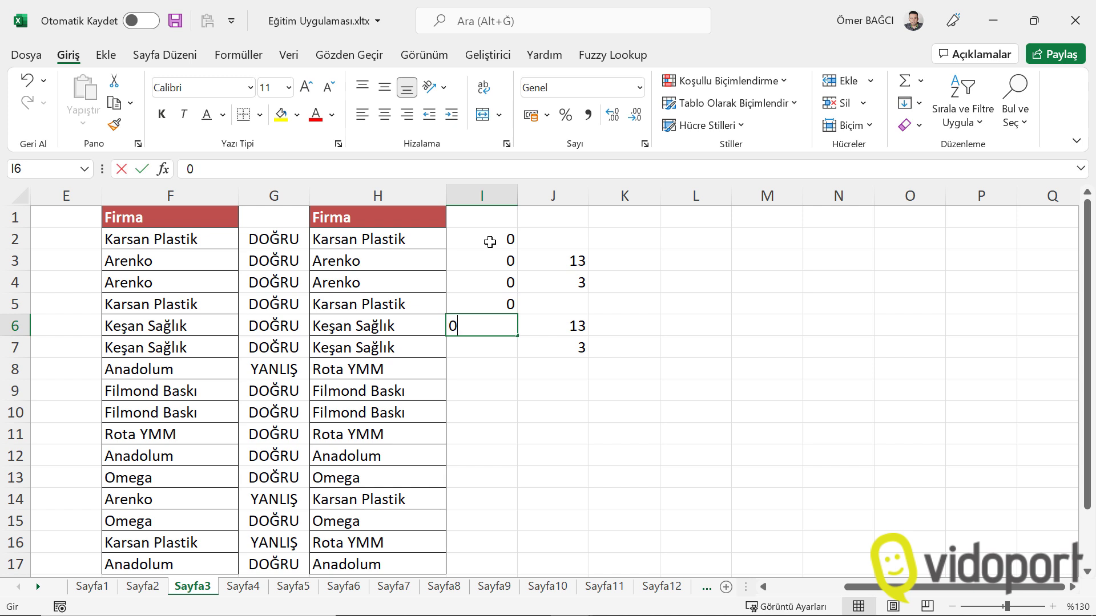
key("Return")
type("0")
key("Return")
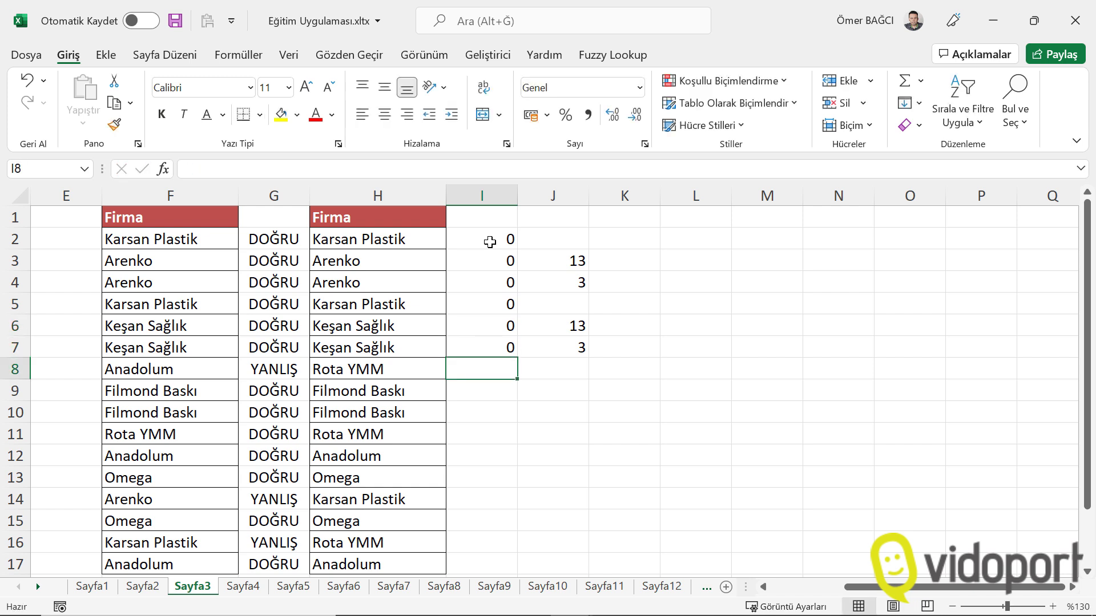
type("1")
key("Return")
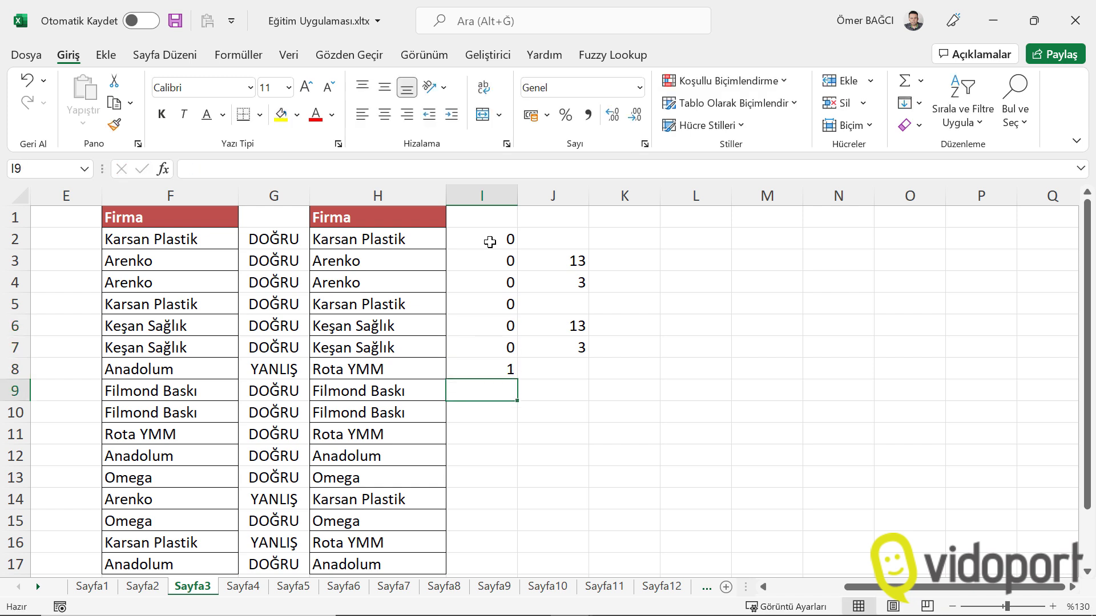
type("0")
key("Return")
Fill I10:I17 with 0s, except 1 in I14 and I16
type("0")
key("Return")
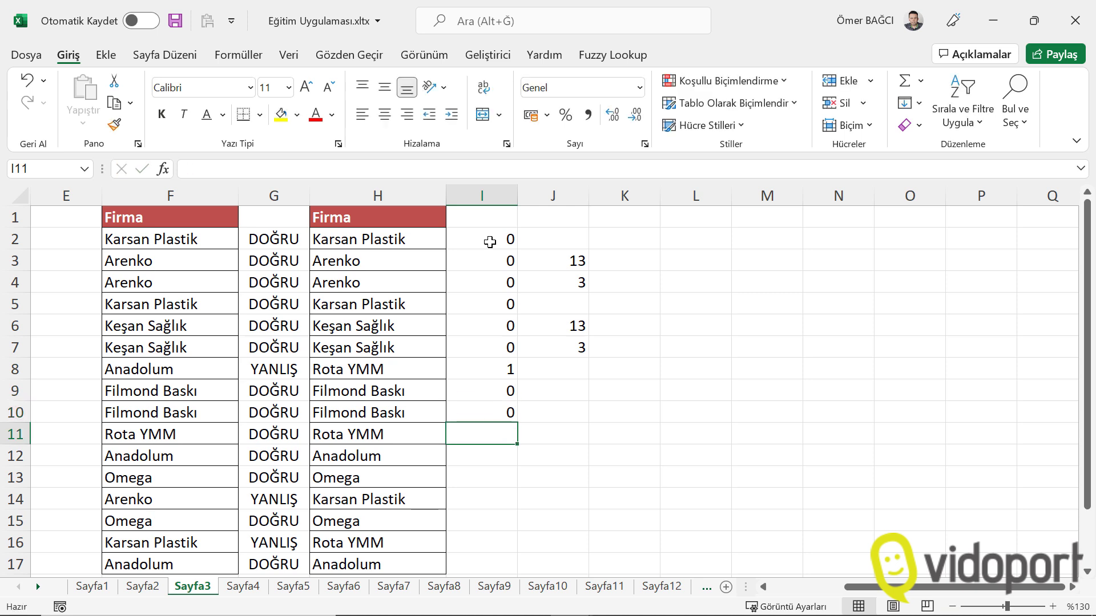
type("0")
key("Return")
type("0")
key("Return")
type("0")
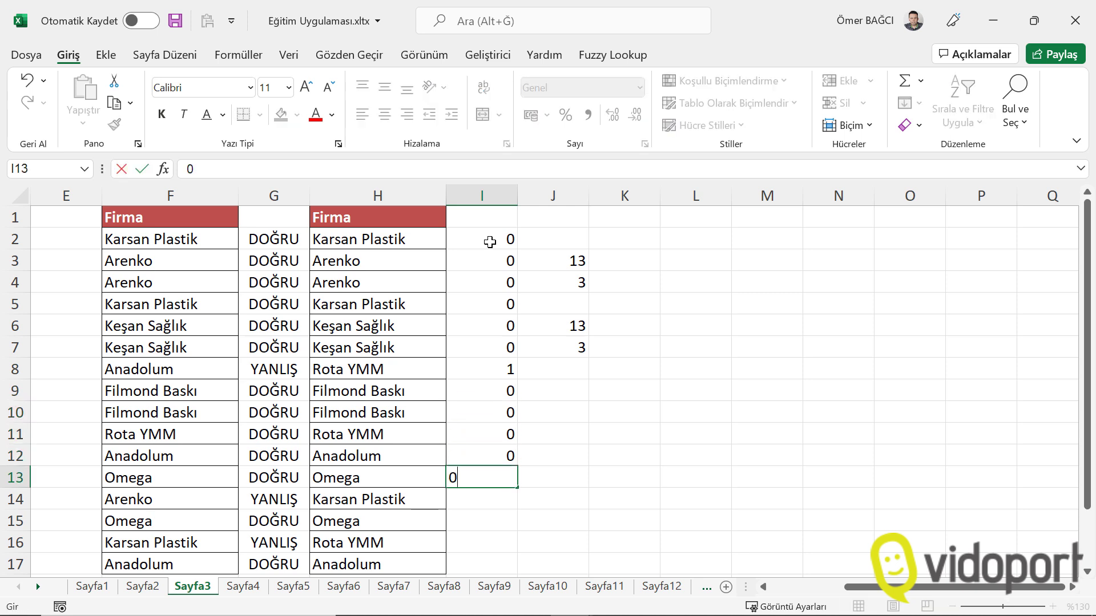
key("Return")
type("1")
key("Return")
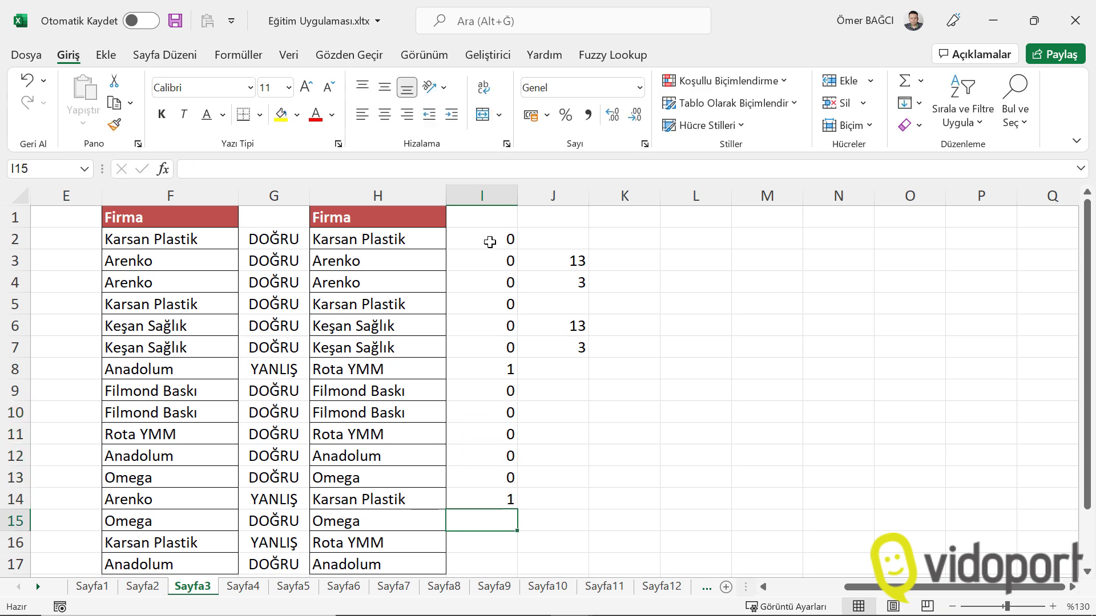
type("0")
key("Return")
type("1")
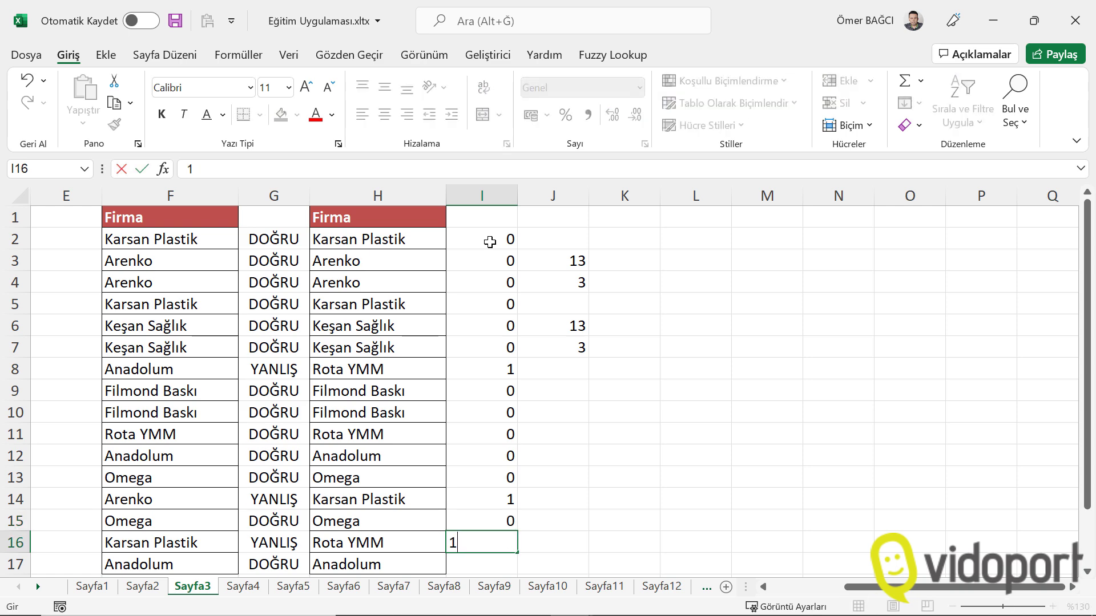
key("Return")
type("0")
key("Return")
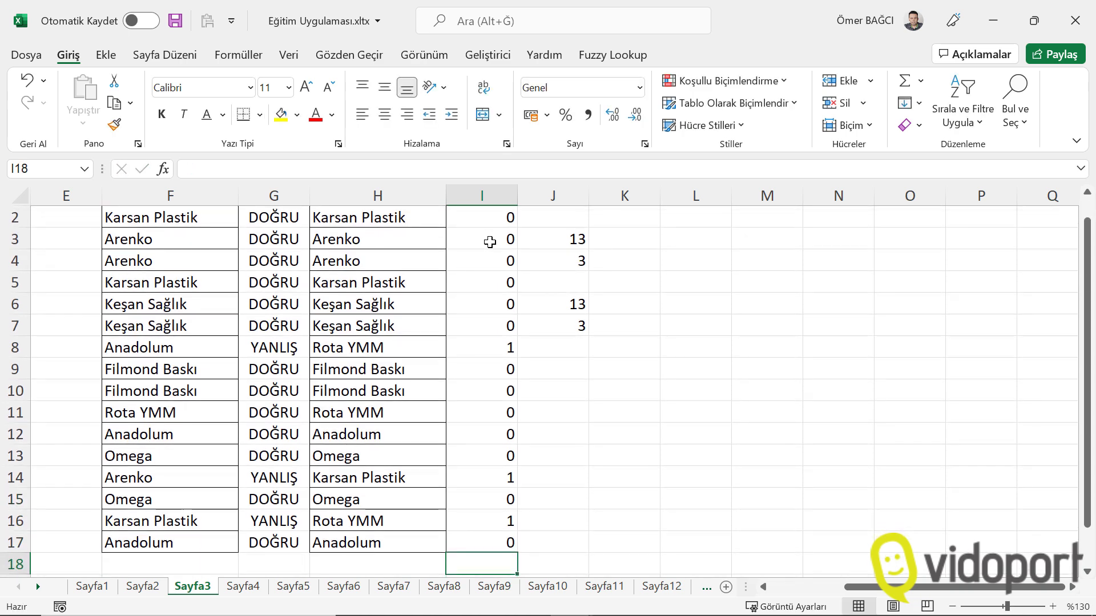
left_click_drag(504, 220, 471, 528)
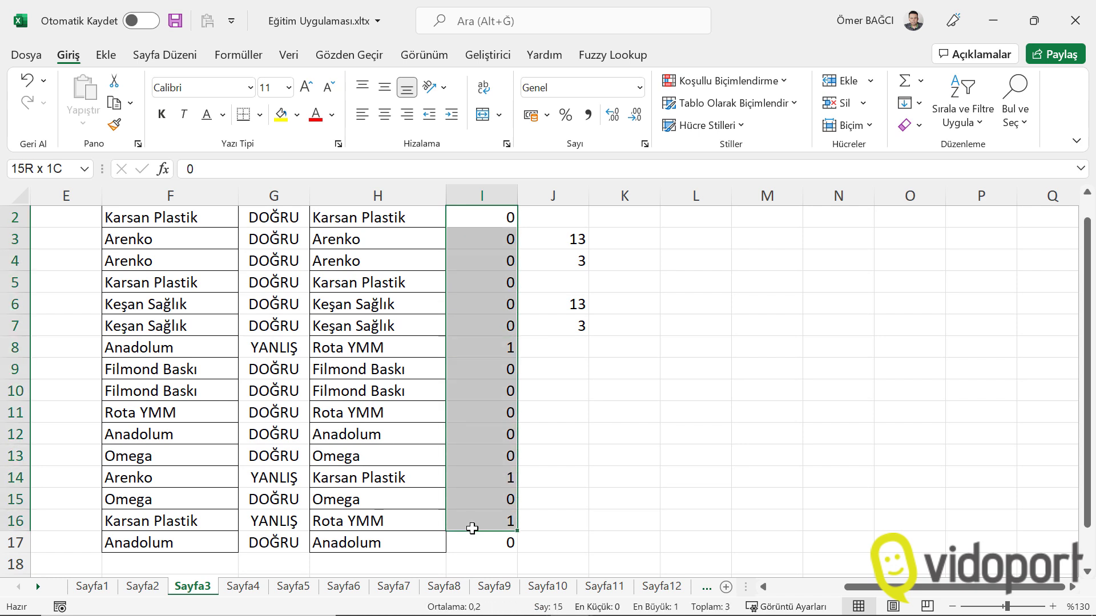
left_click(579, 325)
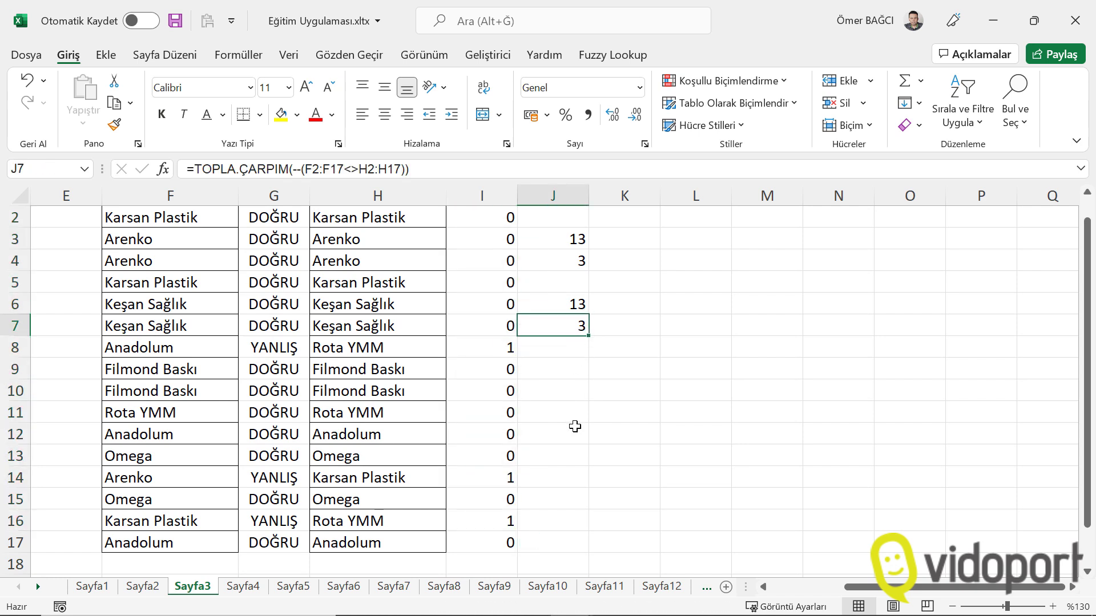
mouse_move(569, 217)
left_mouse_down()
mouse_move(567, 347)
mouse_move(691, 322)
left_mouse_up()
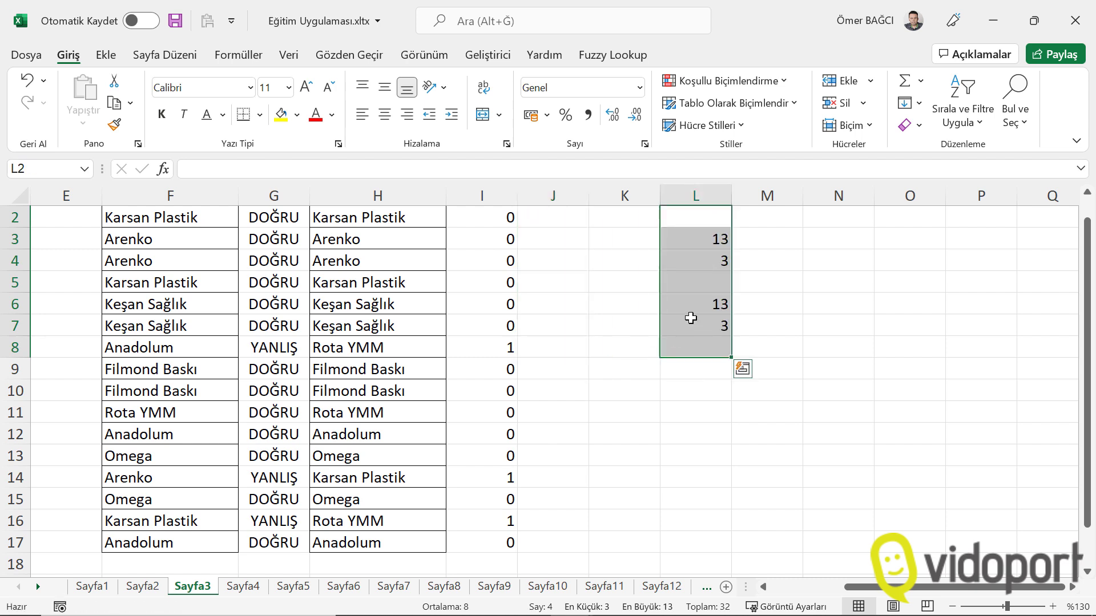
left_click(695, 322)
left_click(697, 305)
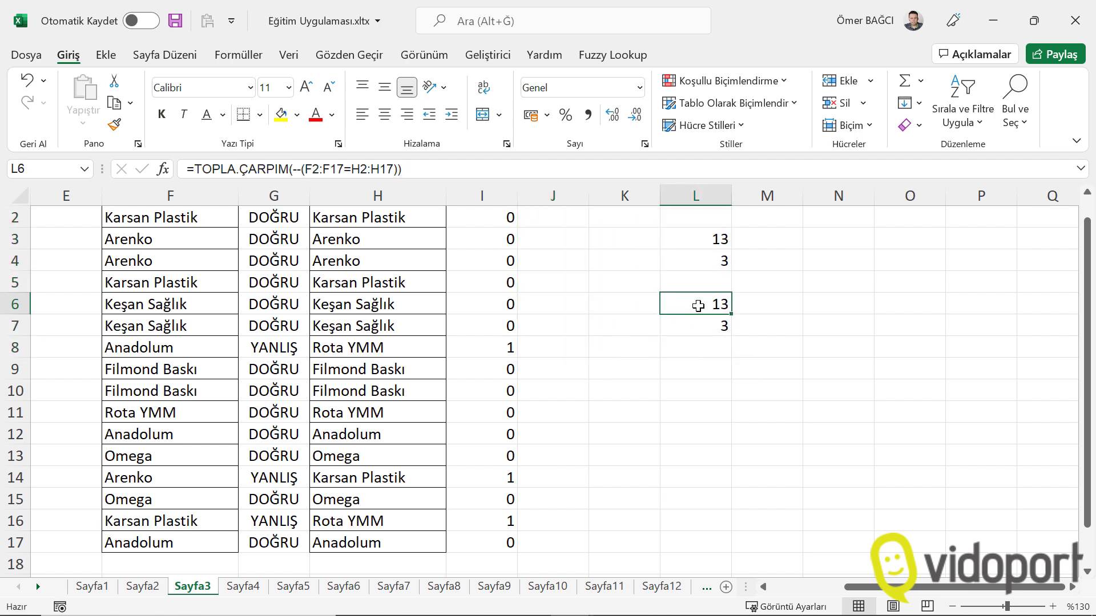
scroll(548, 222, "up", 1)
left_click(547, 239)
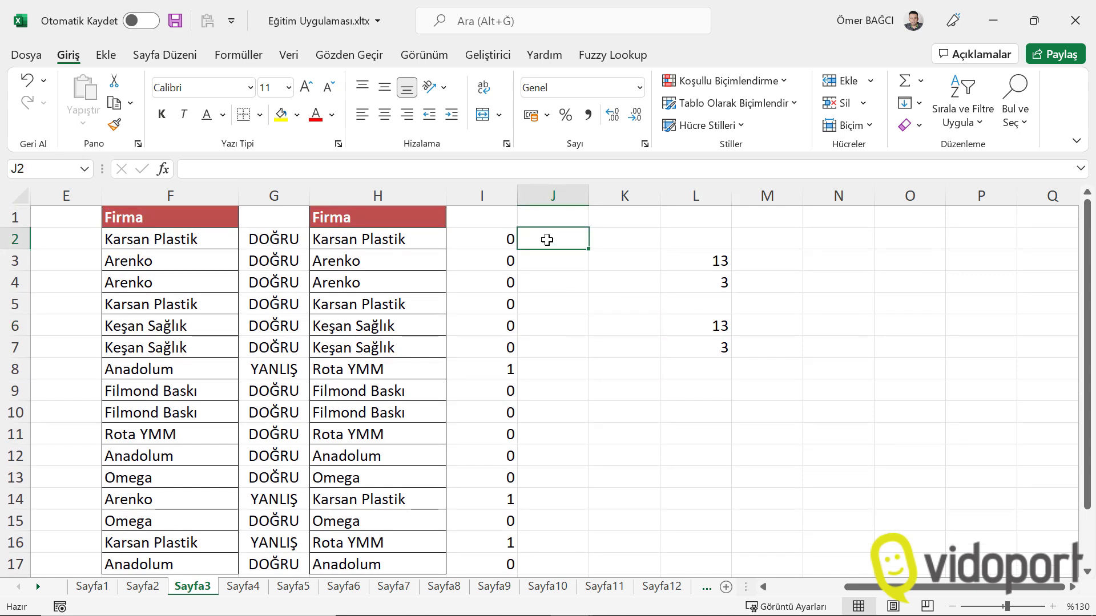
Enter match flags for rows 2–10 in column J: 1 everywhere except 0 in row 8
type("1")
key("Return")
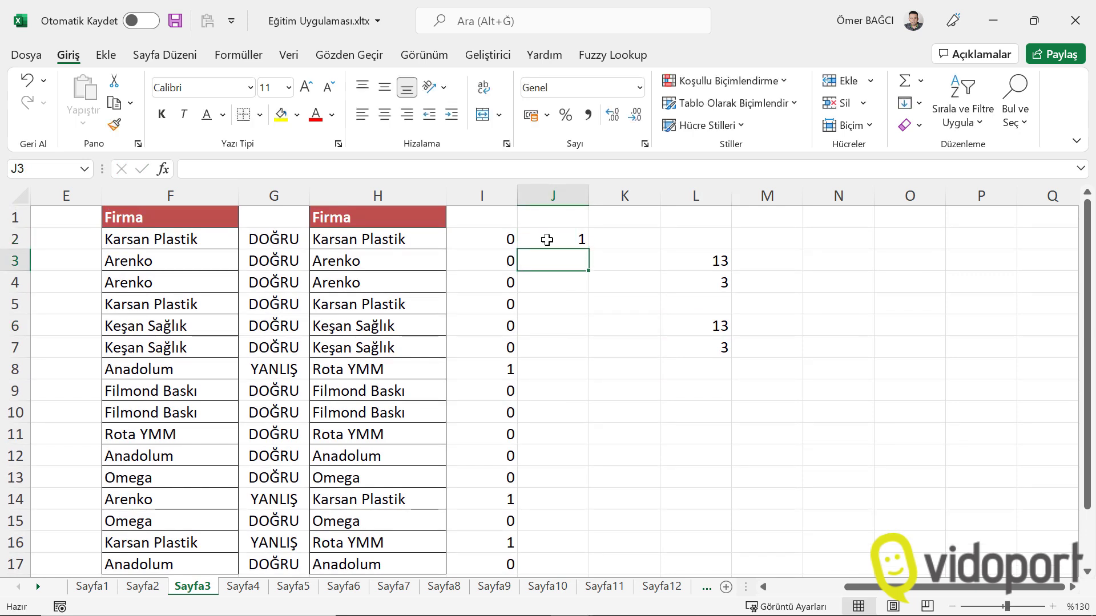
type("1")
key("Return")
type("1")
key("Return")
type("1")
key("Return")
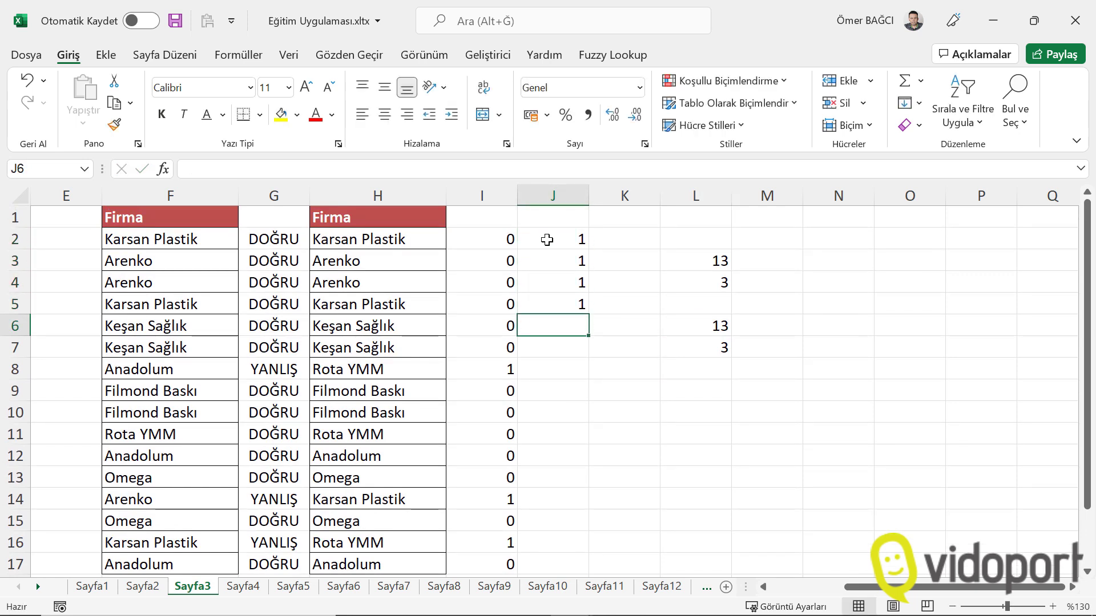
type("1")
key("Return")
type("1")
key("Return")
type("0")
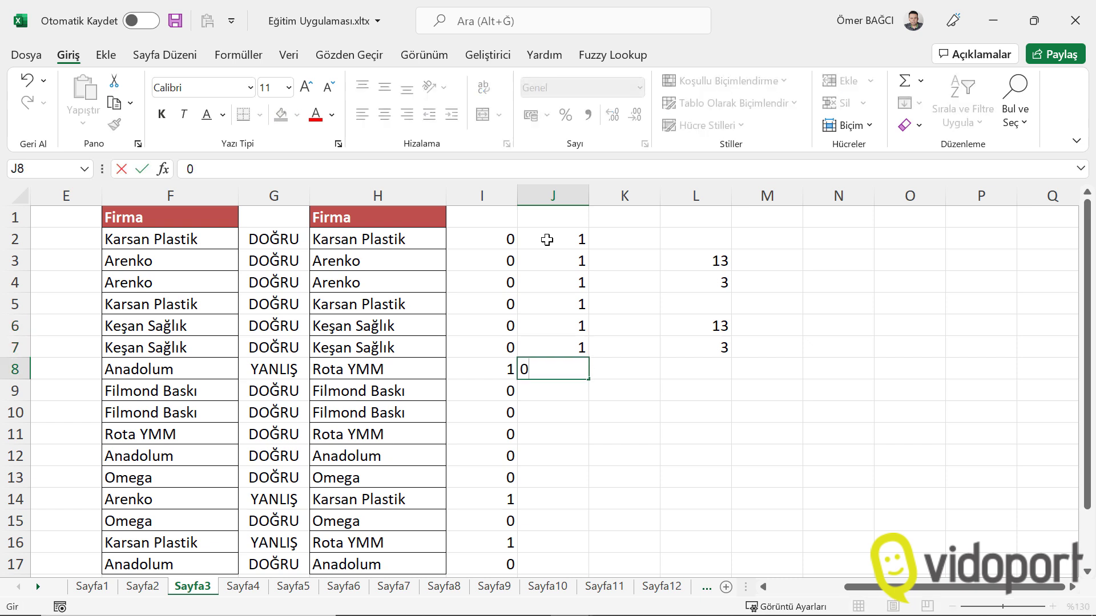
key("Return")
type("1")
key("Return")
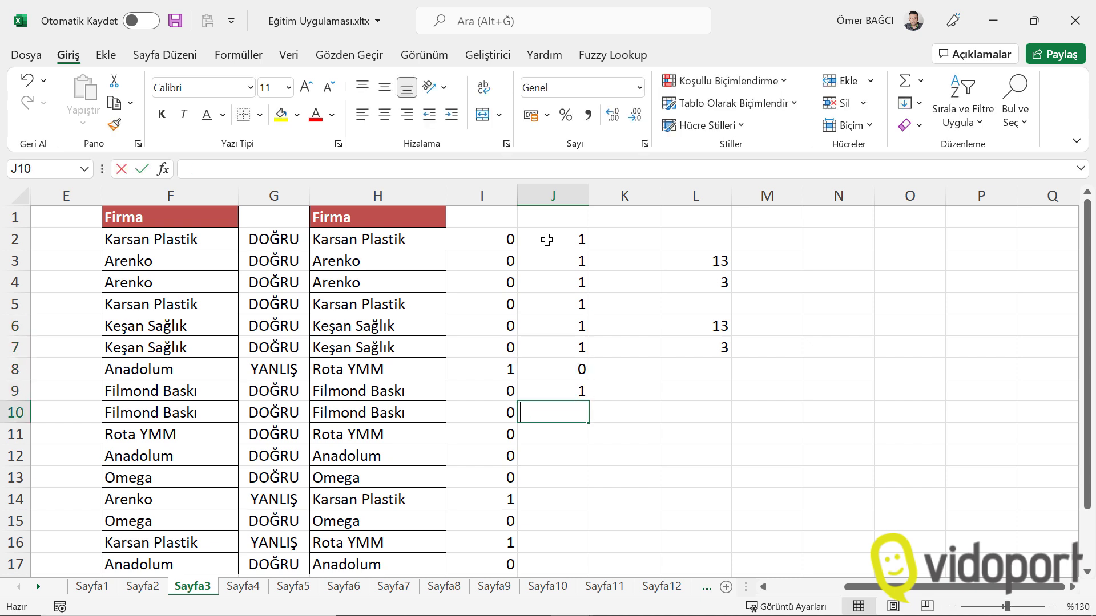
type("1")
key("Return")
Enter flags for rows 11–17, fixing rows 11 and 12 to 1, with 0 in rows 14 and 16
type("0")
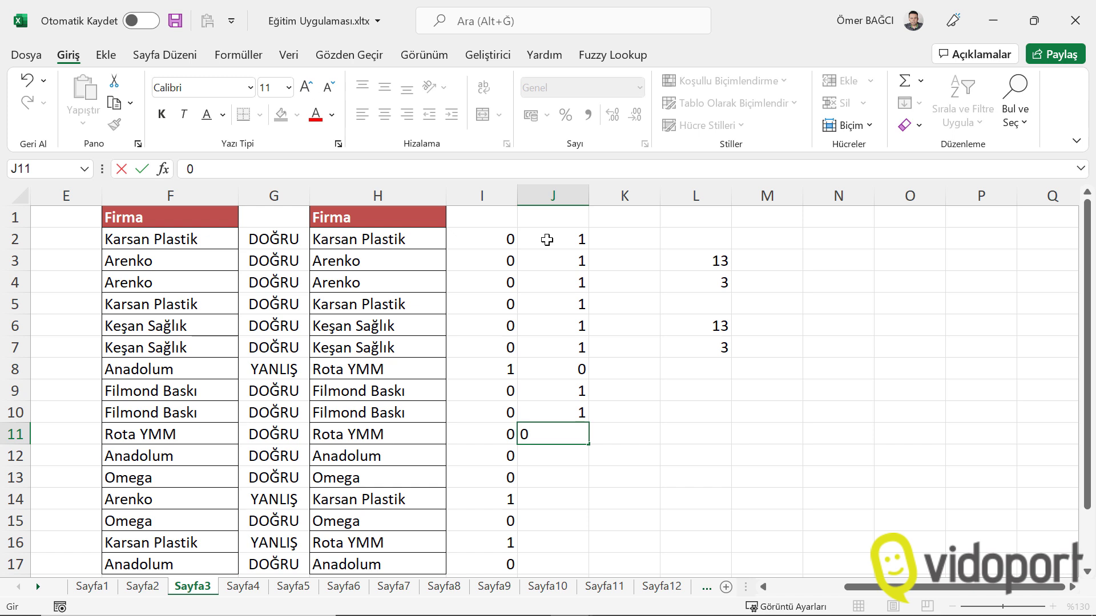
key("BackSpace")
type("1")
key("Return")
type("0")
key("Return")
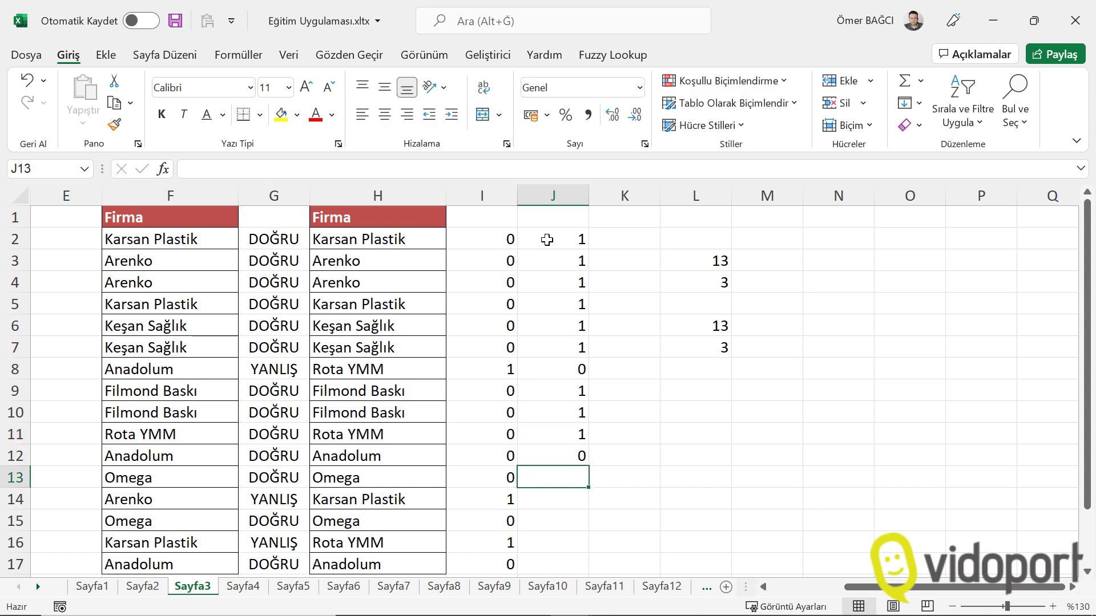
key("Up")
type("1")
key("Return")
type("1")
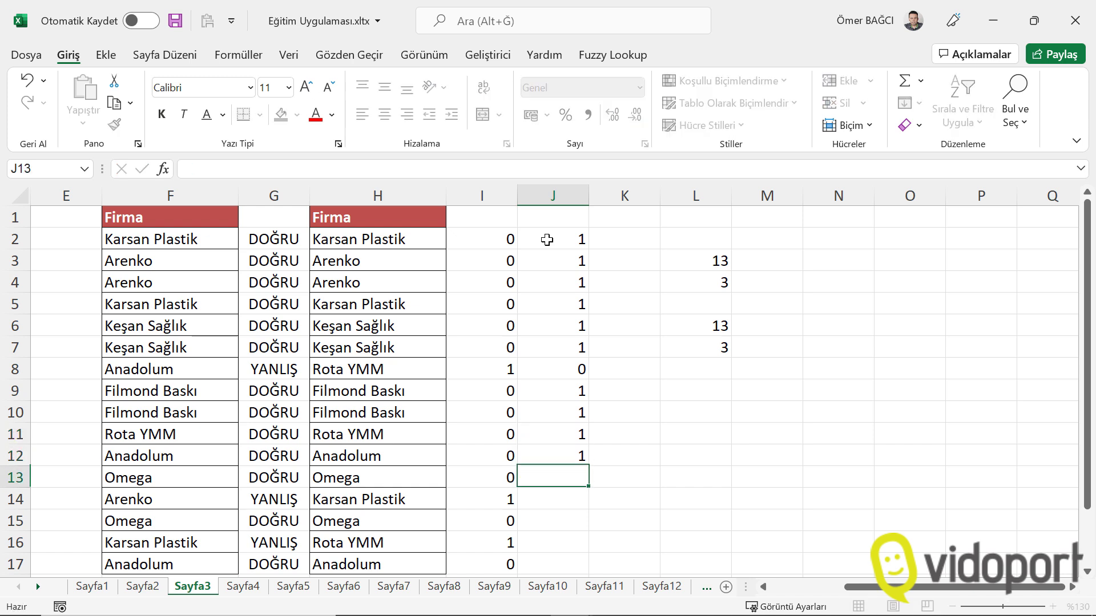
key("Return")
type("0")
key("Return")
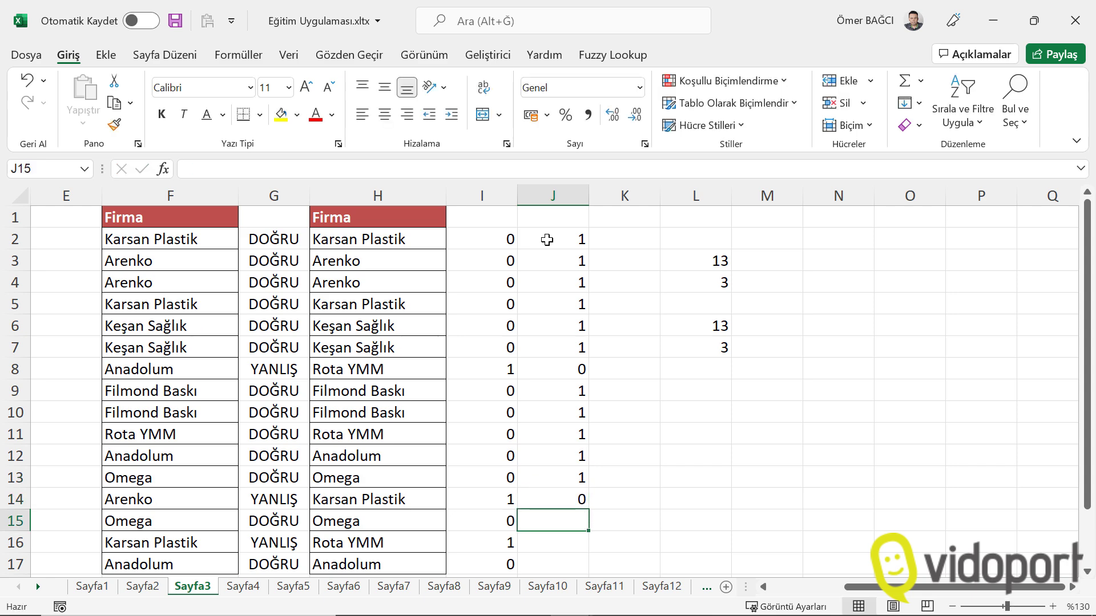
type("1")
key("Return")
type("0")
key("Return")
type("1")
key("Return")
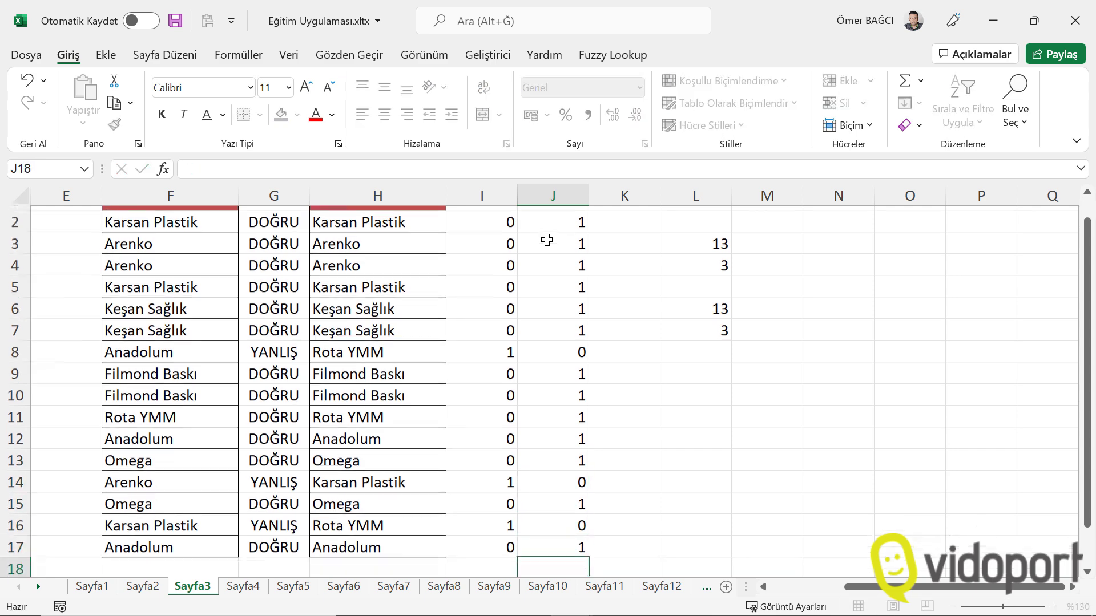
scroll(543, 238, "up", 1)
mouse_move(543, 238)
left_mouse_down()
mouse_move(545, 484)
mouse_move(568, 501)
left_mouse_up()
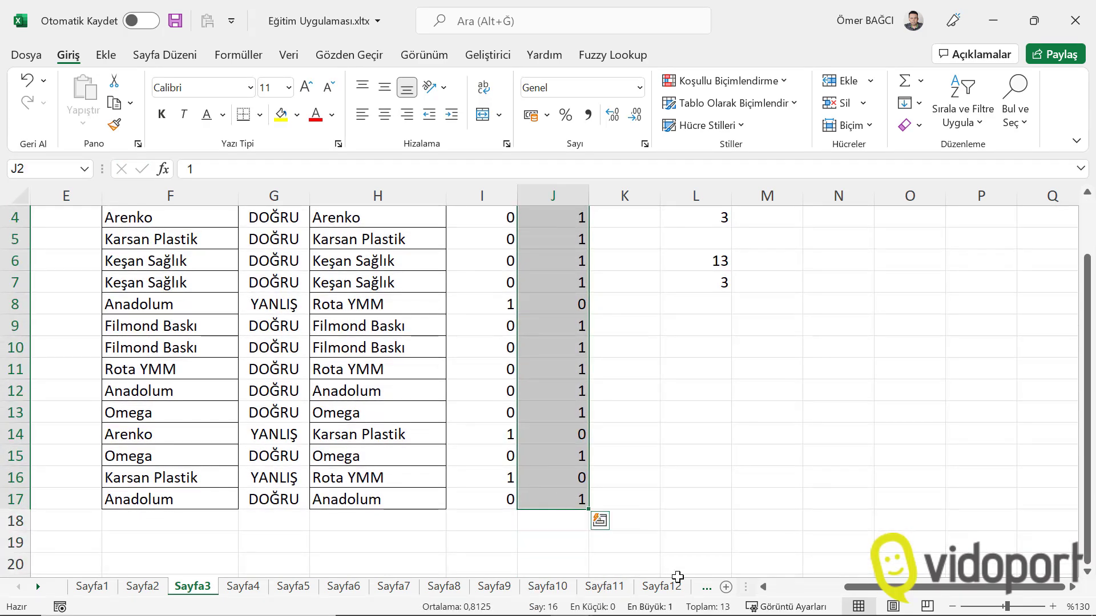
scroll(762, 354, "up", 1)
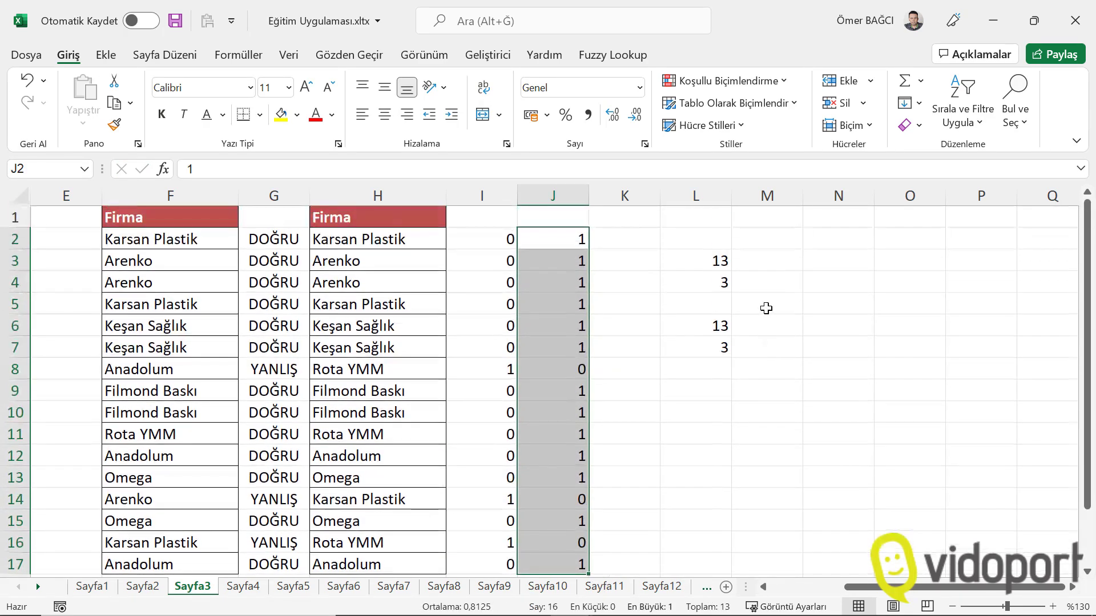
left_click(704, 330)
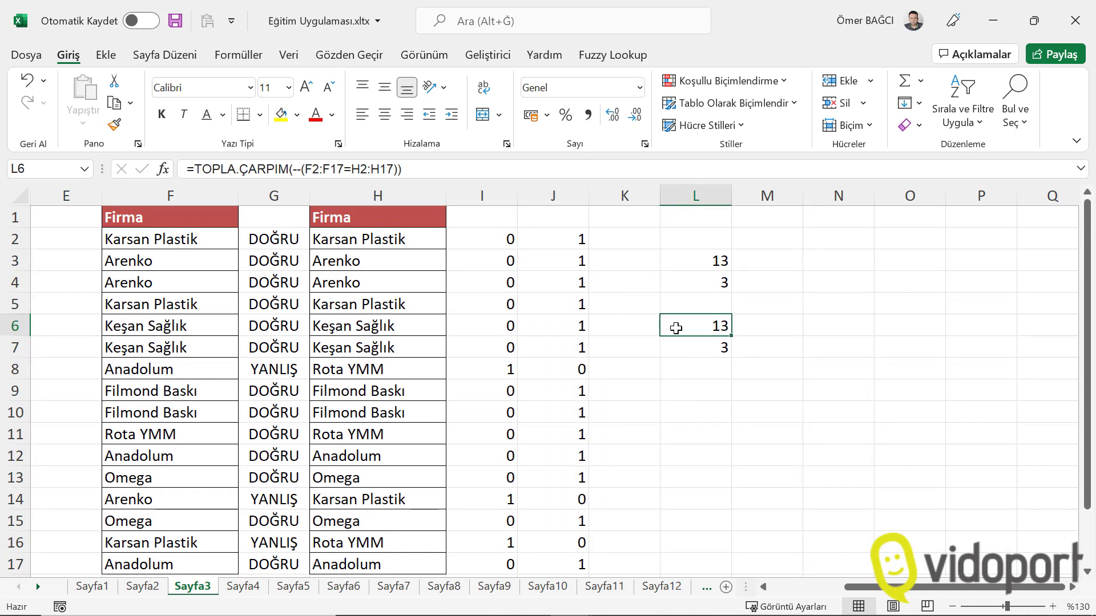
left_click(201, 238)
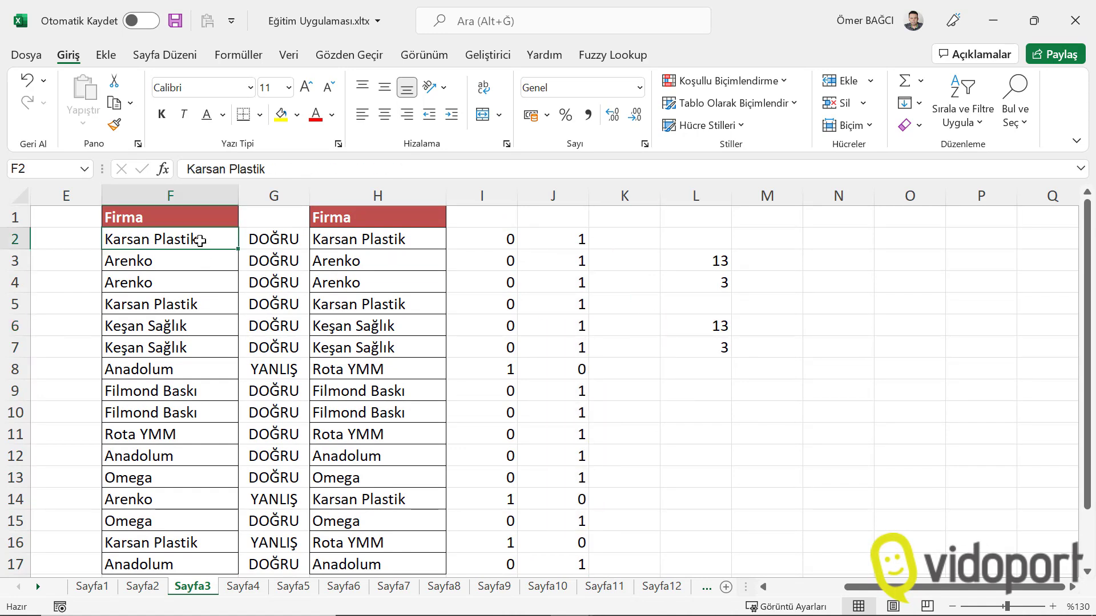
left_click(366, 238)
left_click(208, 239)
left_click(722, 327)
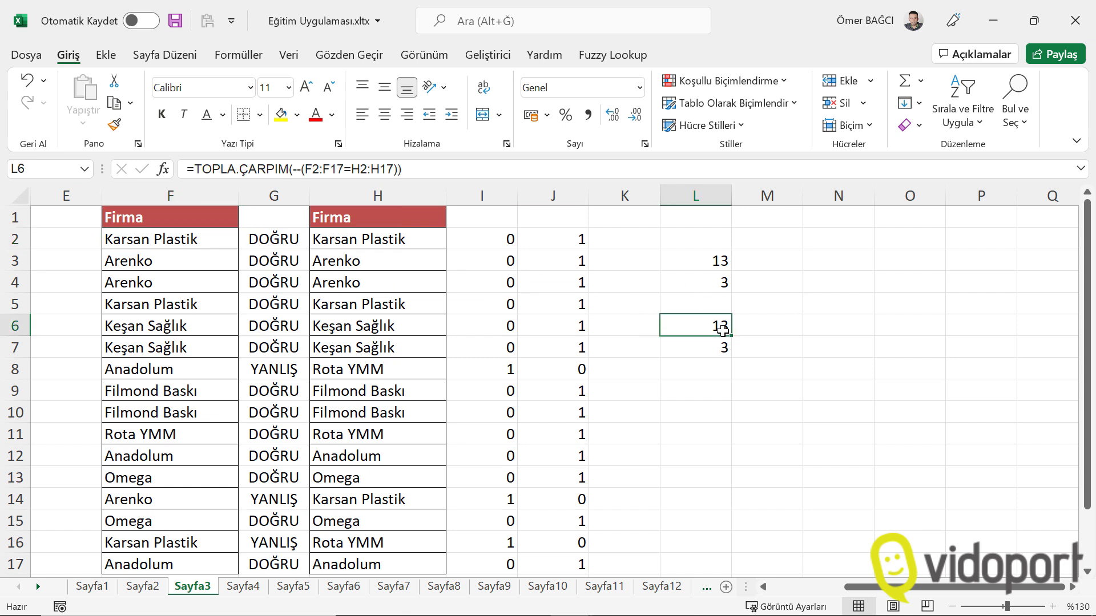
left_click(721, 347)
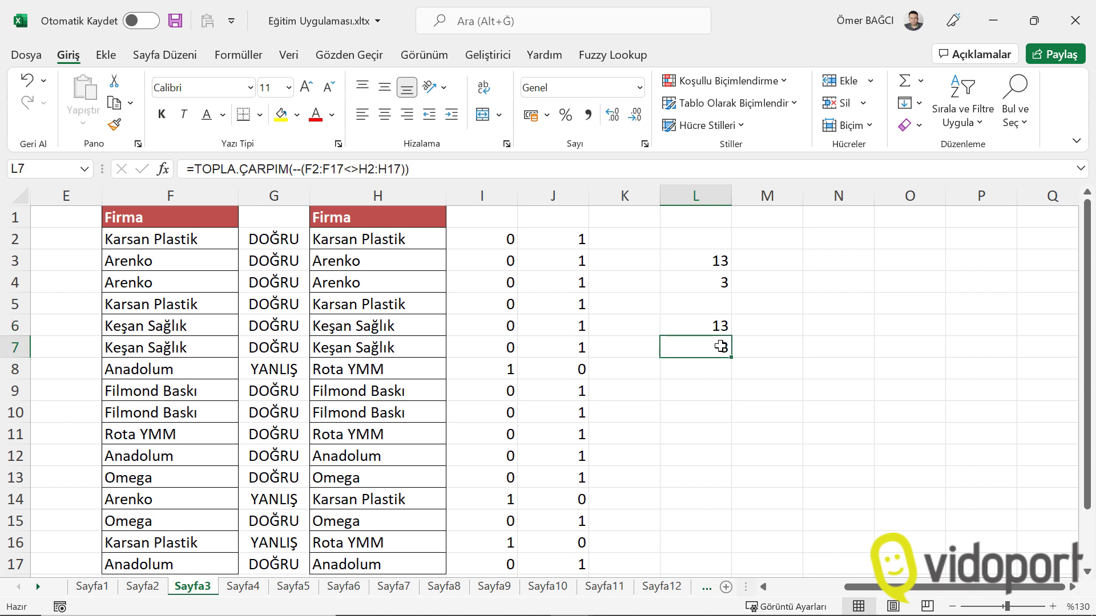
left_click(722, 317)
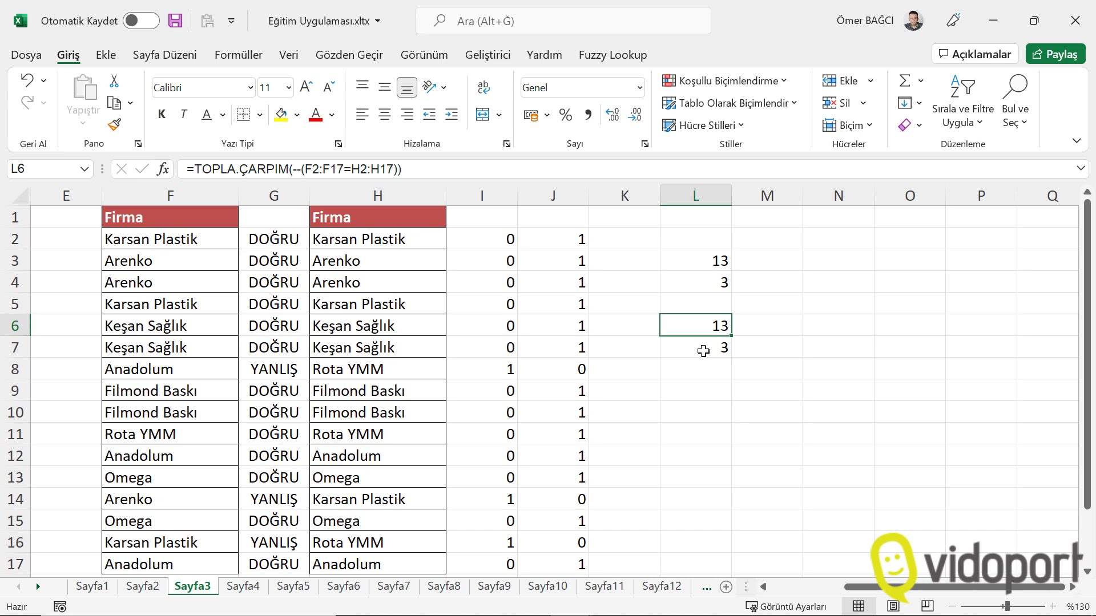
left_click(703, 354)
left_click(710, 297)
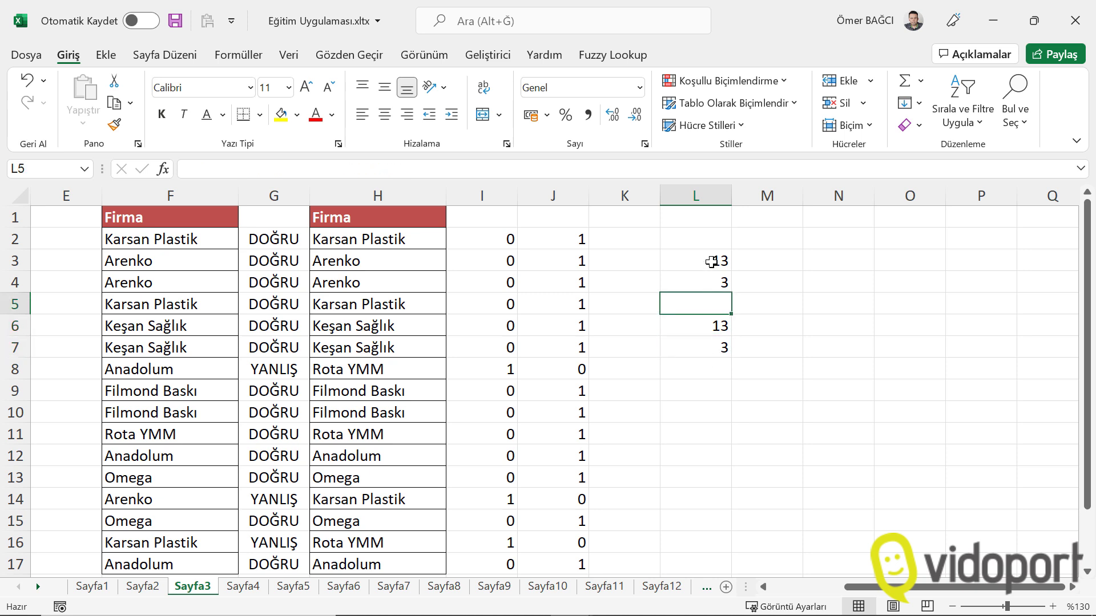
left_click(714, 262)
left_click(711, 284)
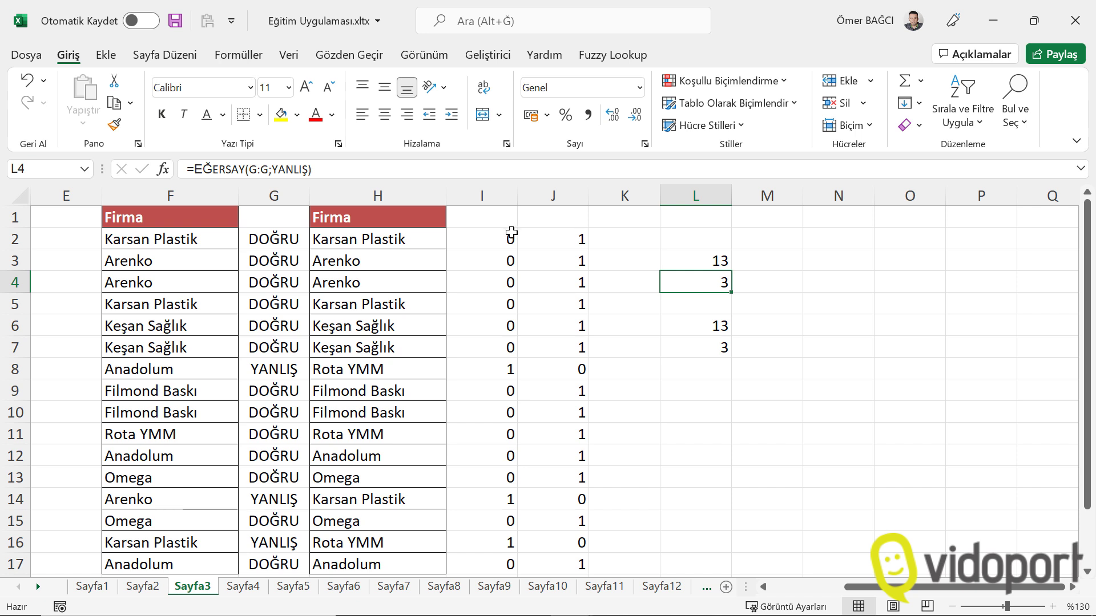
left_click_drag(510, 283, 509, 326)
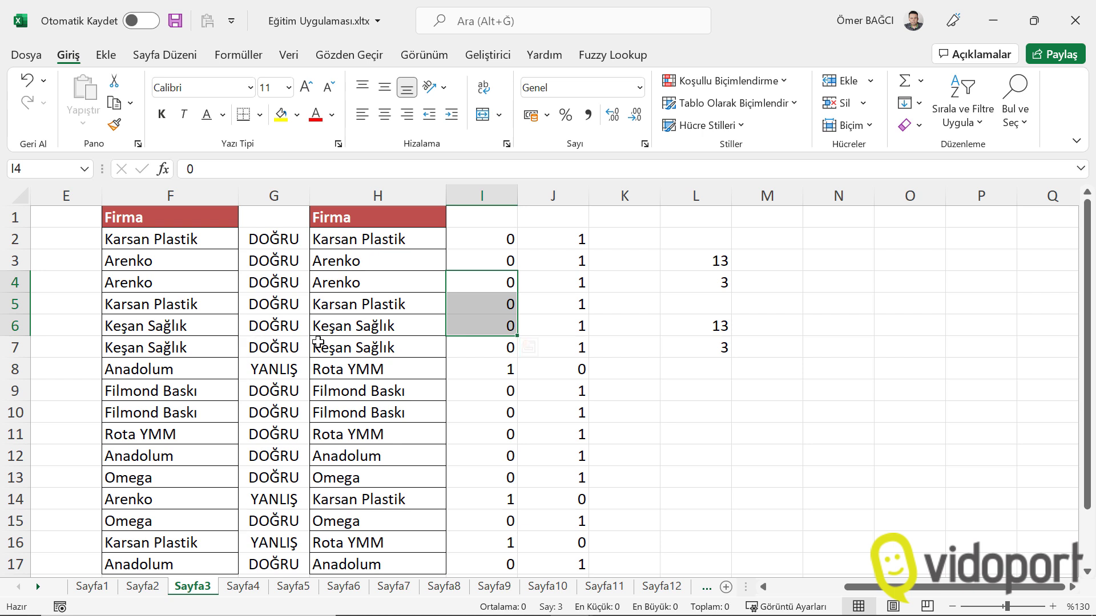
left_click_drag(702, 342, 702, 323)
left_click(710, 304)
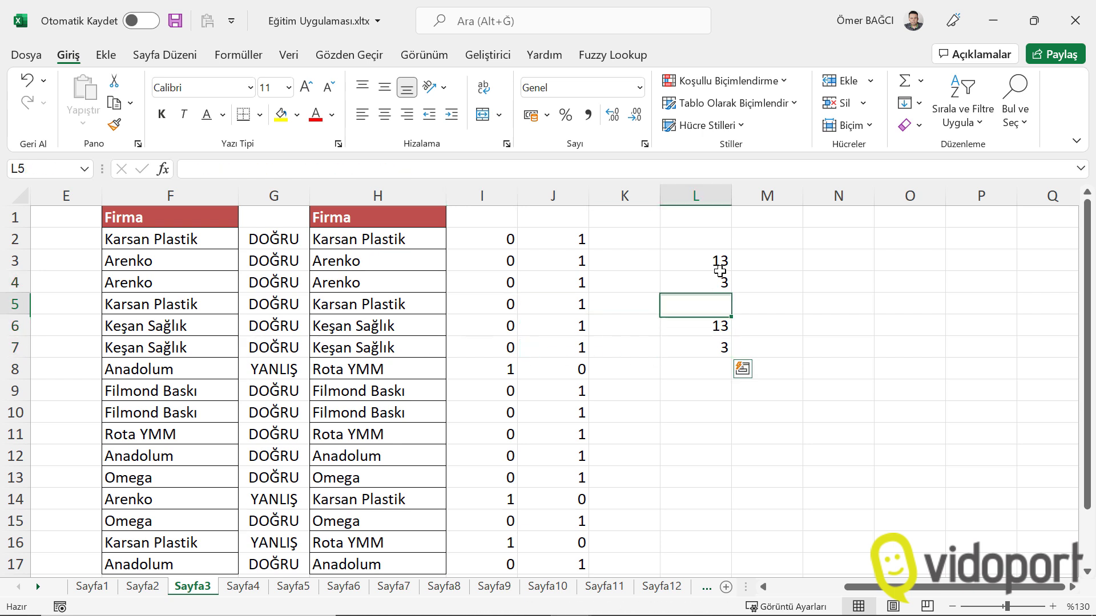
left_click_drag(719, 272, 716, 262)
left_click(321, 283)
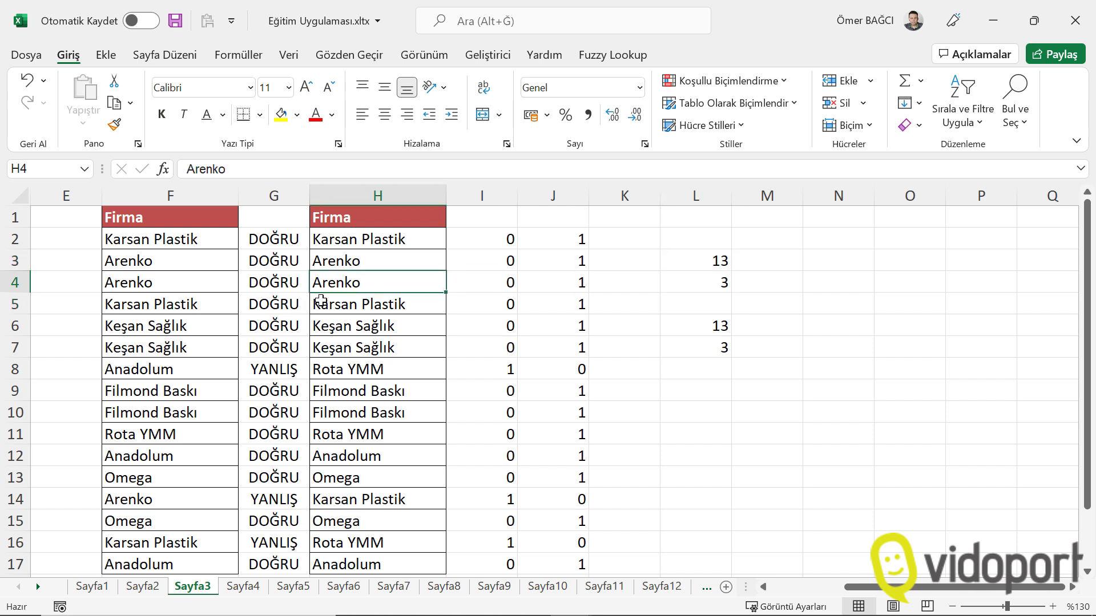
left_click(276, 374)
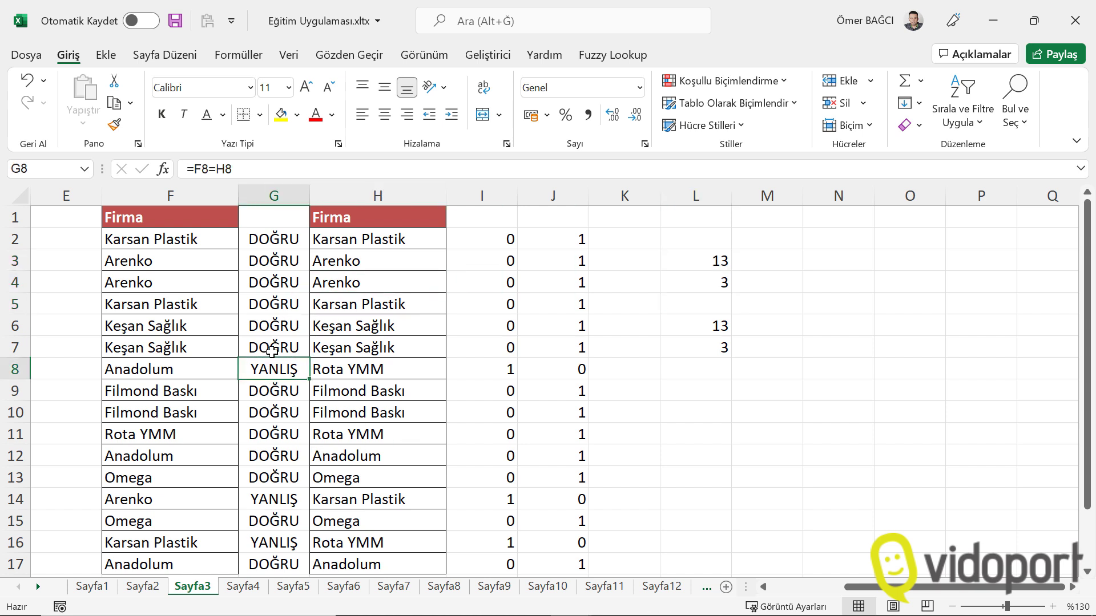
left_click(179, 231)
left_click(491, 225)
left_click(502, 239)
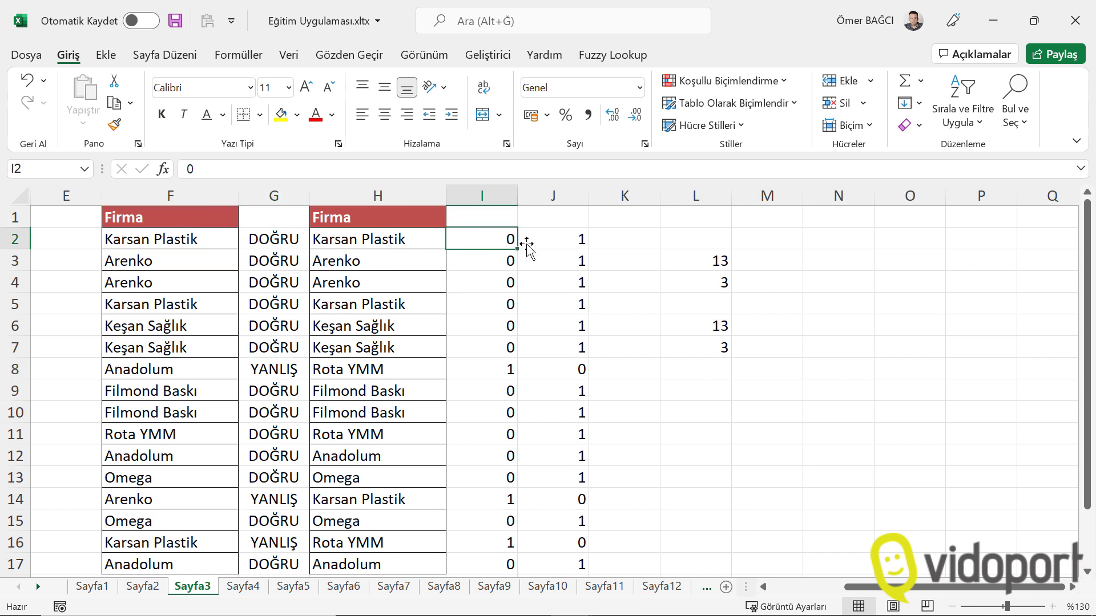
left_click(260, 244)
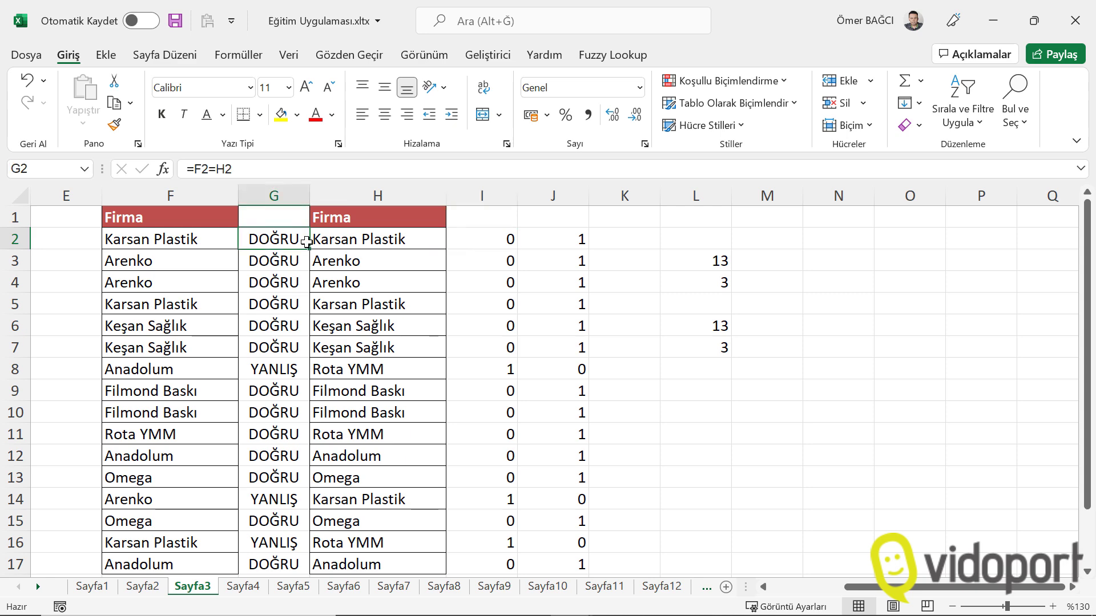
left_click(288, 218)
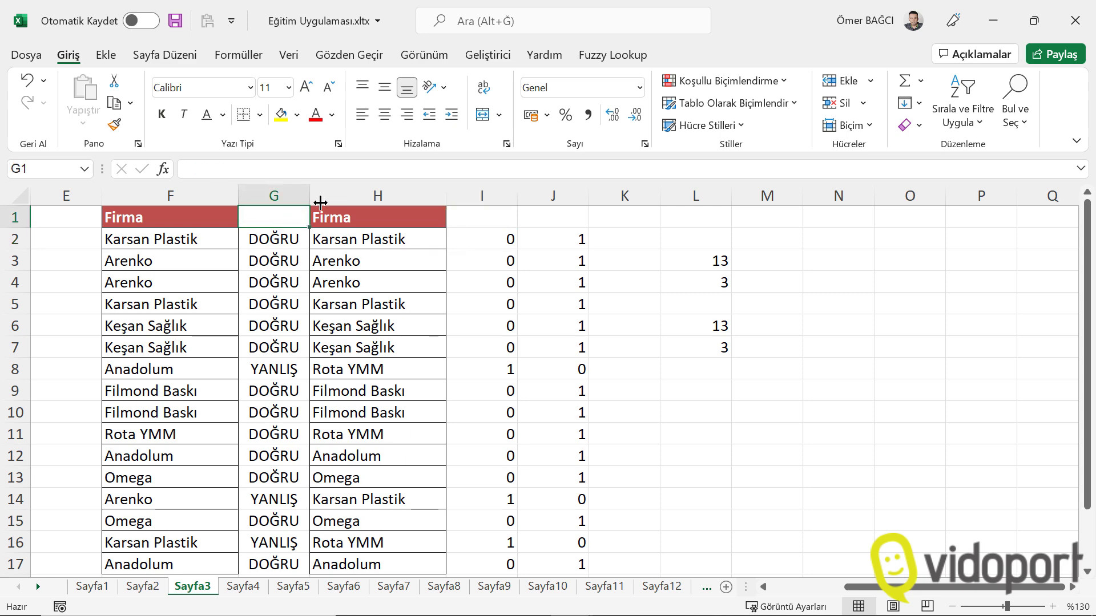
Filter column G to show only YANLIŞ rows, select their company cells, then remove the filter
left_click(281, 54)
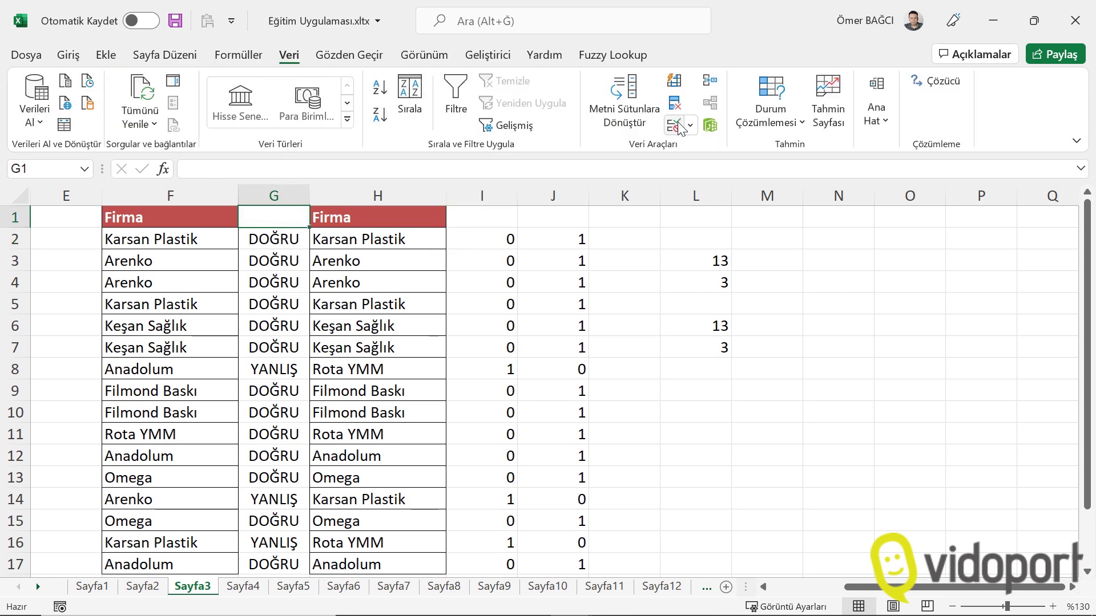
left_click(455, 97)
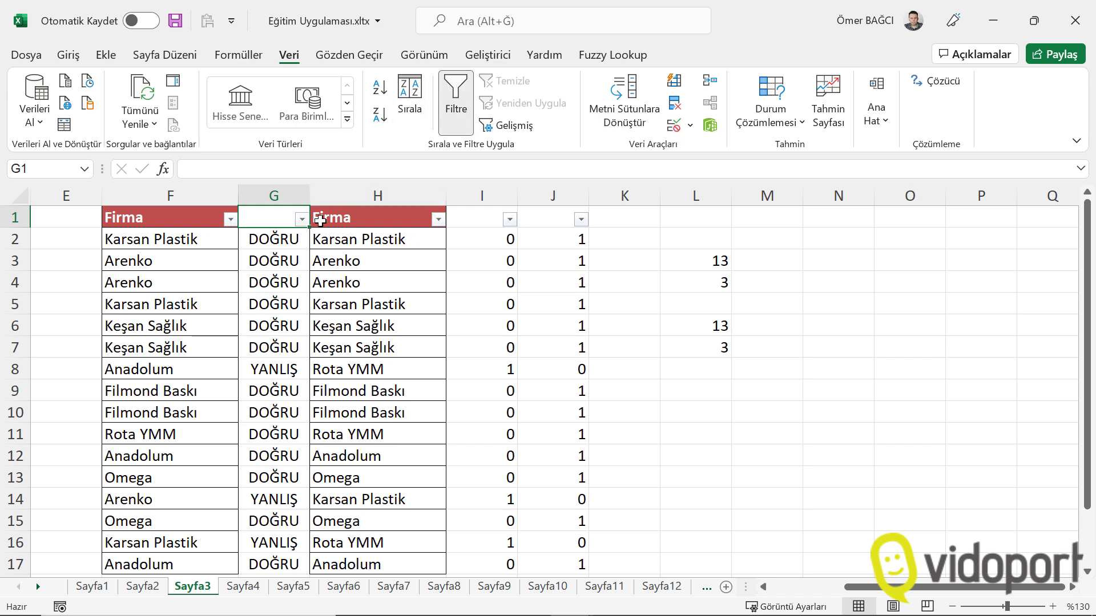
left_click(301, 219)
left_click(125, 424)
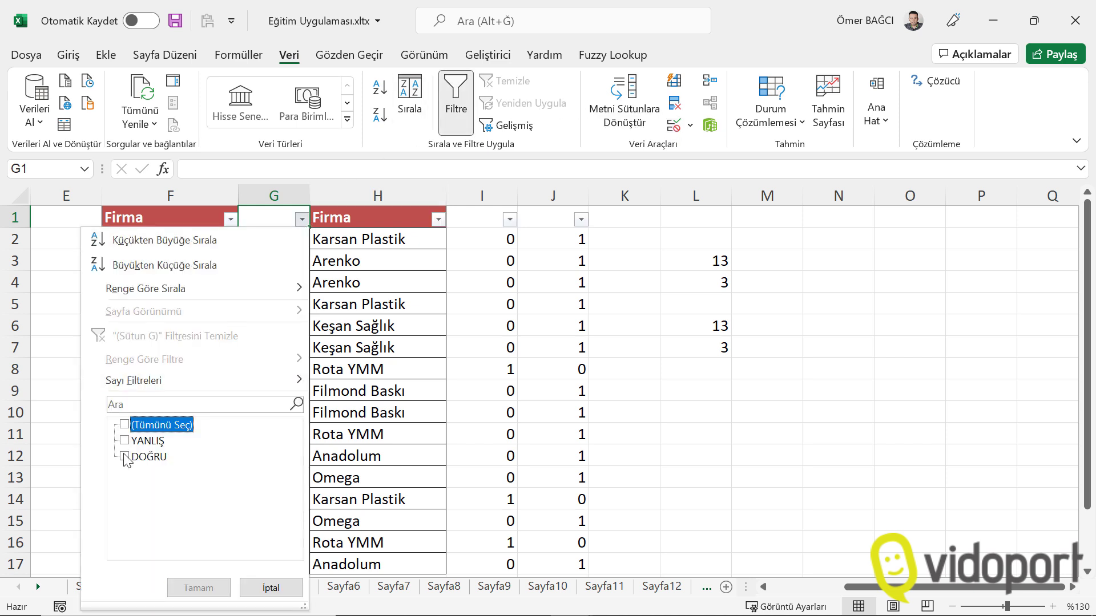
left_click(124, 441)
left_click(198, 588)
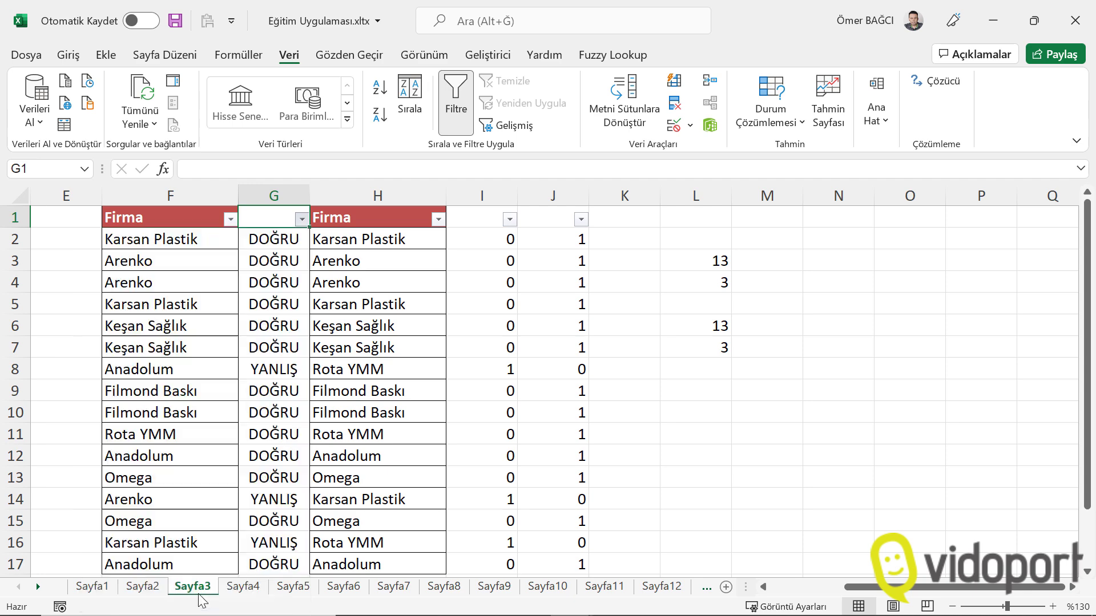
left_click_drag(213, 240, 380, 280)
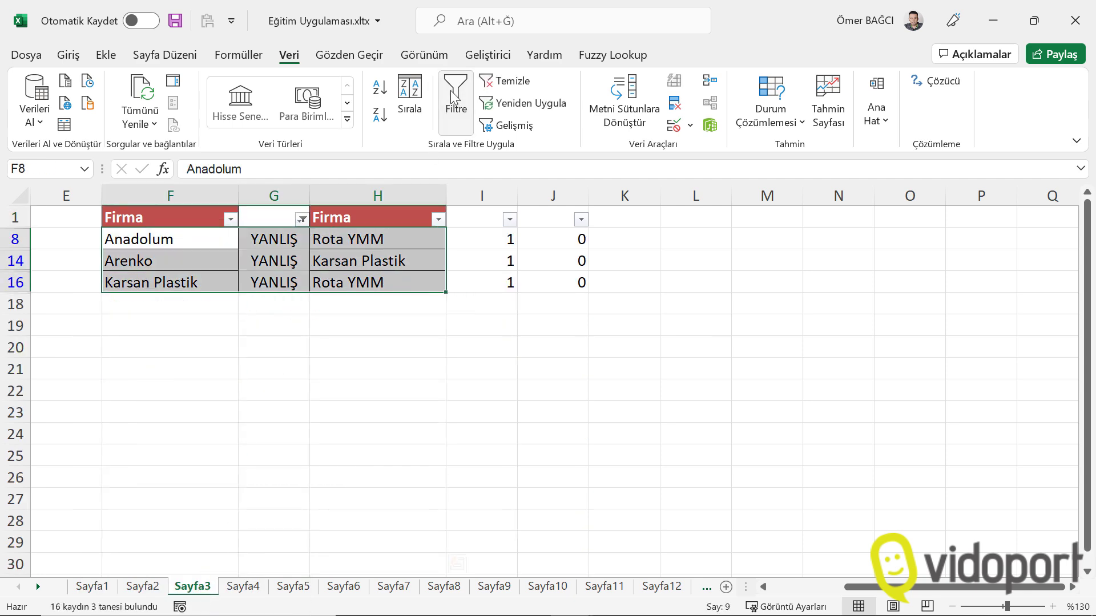
left_click(453, 114)
left_click(431, 348)
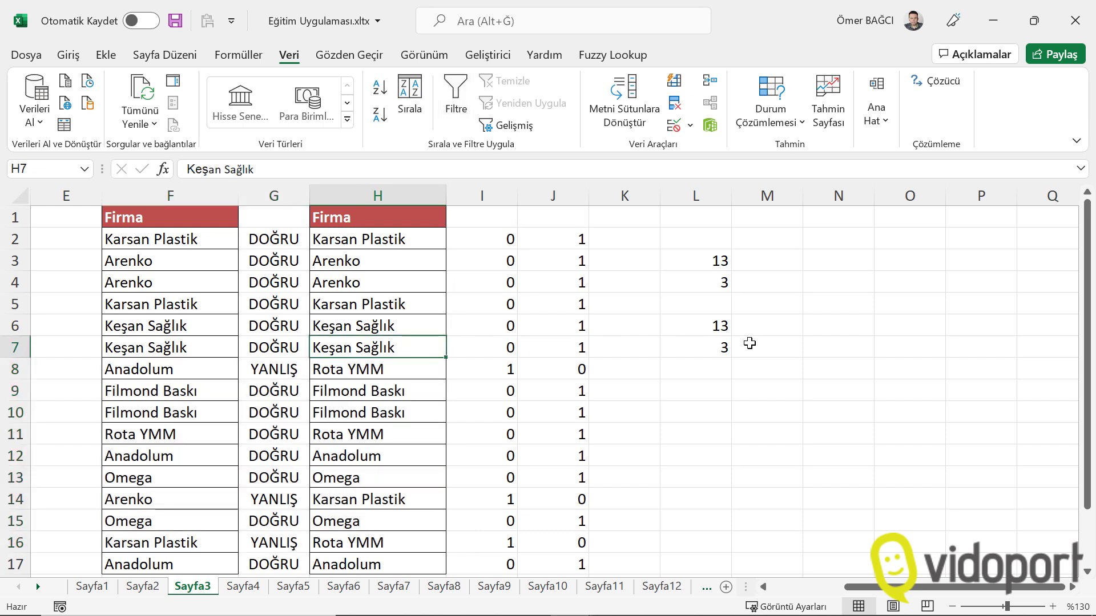
left_click(724, 329)
left_click(711, 351)
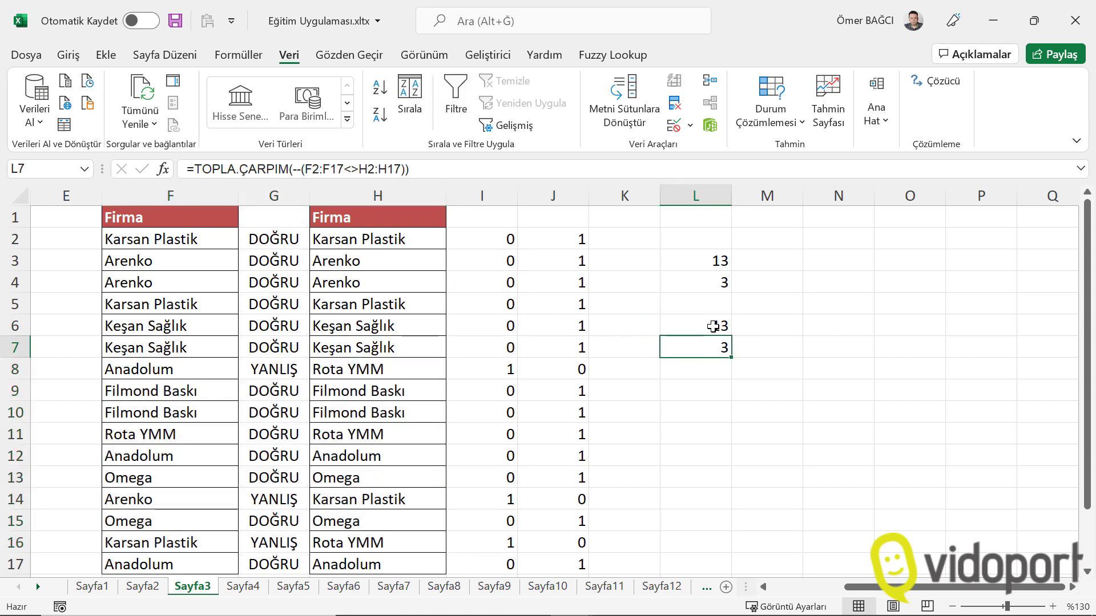
left_click(709, 325)
left_click(699, 348)
left_click(702, 323)
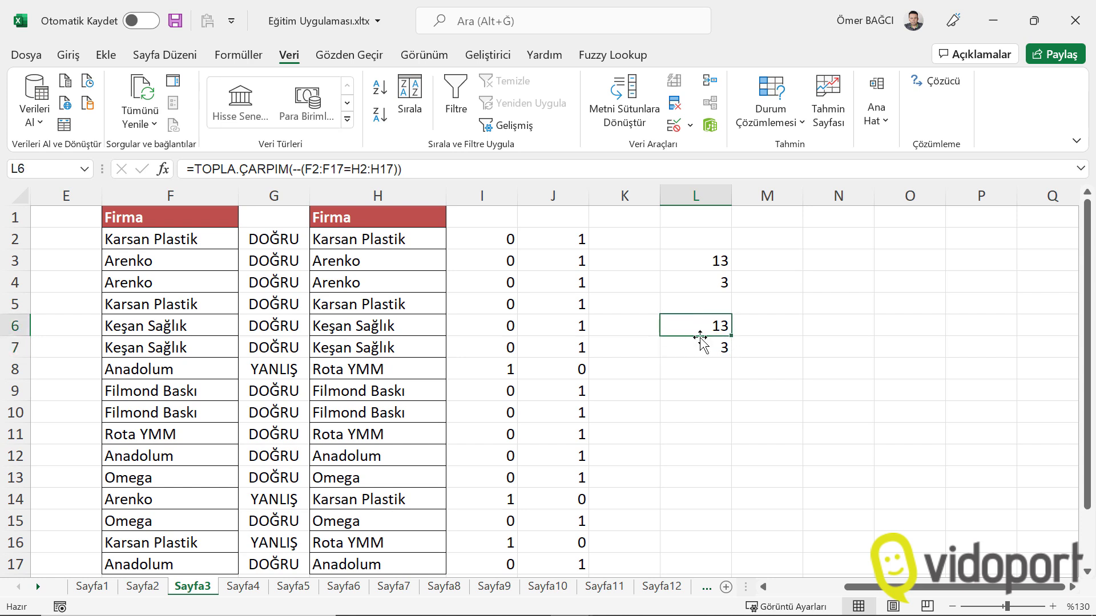
left_click(700, 344)
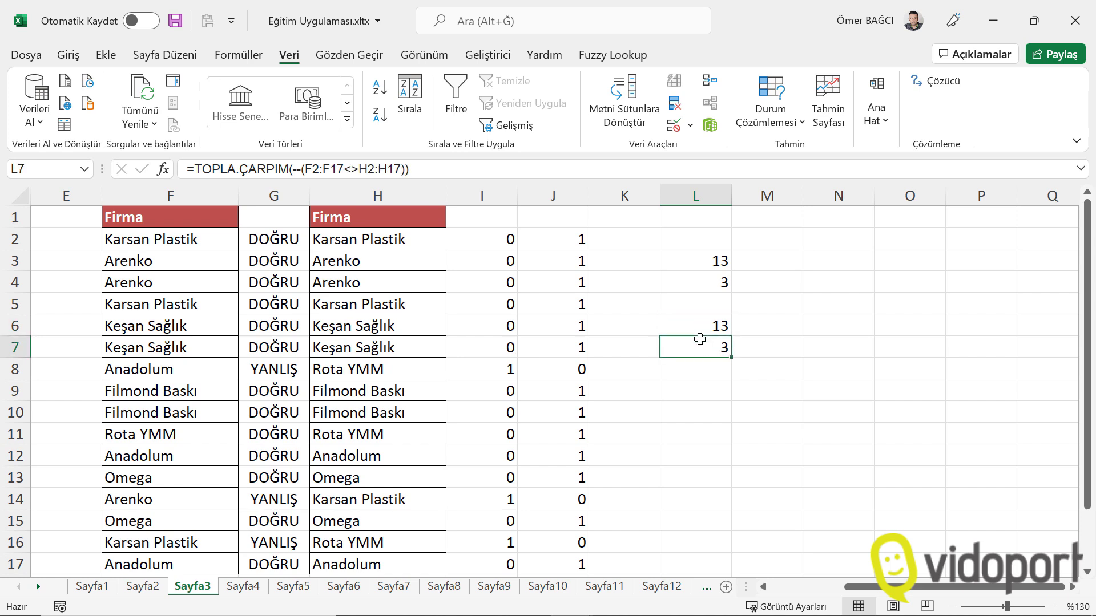
left_click(271, 234)
left_click(263, 373)
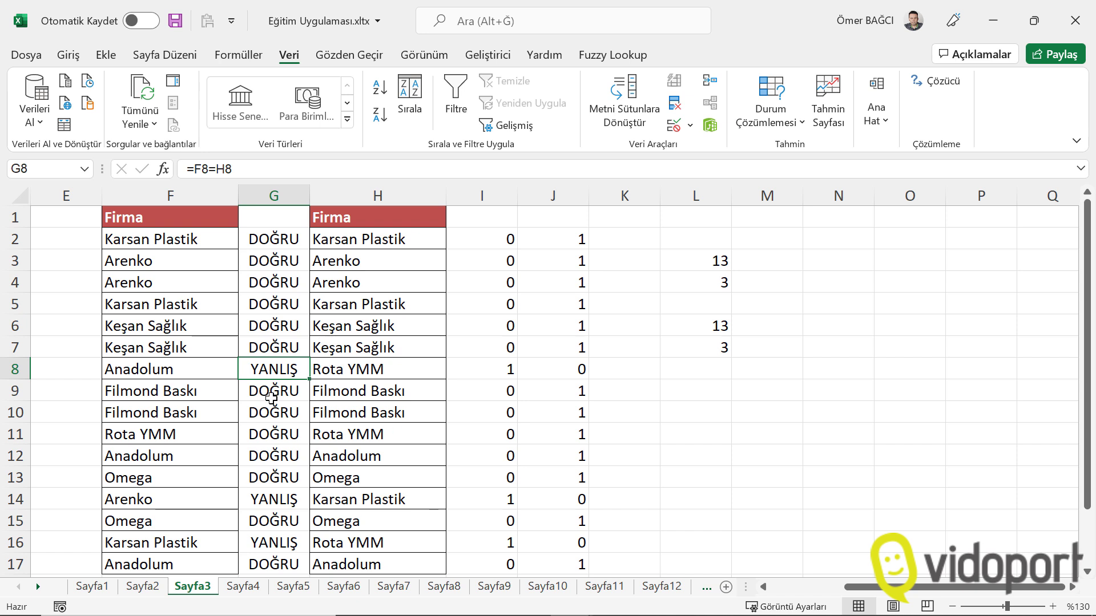
mouse_move(166, 237)
left_mouse_down()
mouse_move(397, 409)
mouse_move(384, 565)
left_mouse_up()
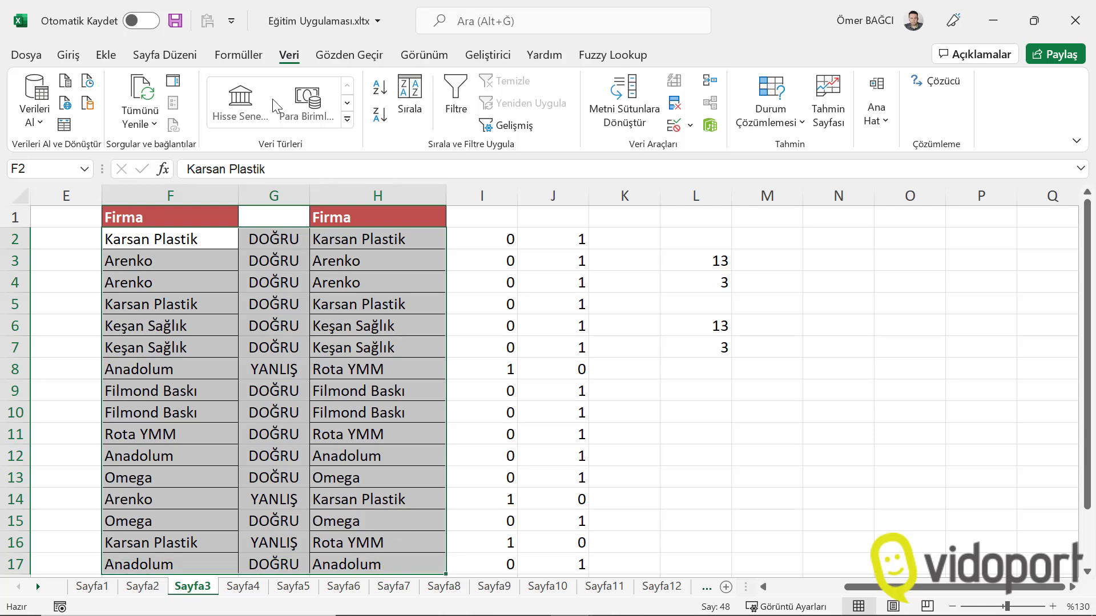
Create a new formula-based conditional formatting rule with the formula =$G2=YANLIŞ()
left_click(71, 55)
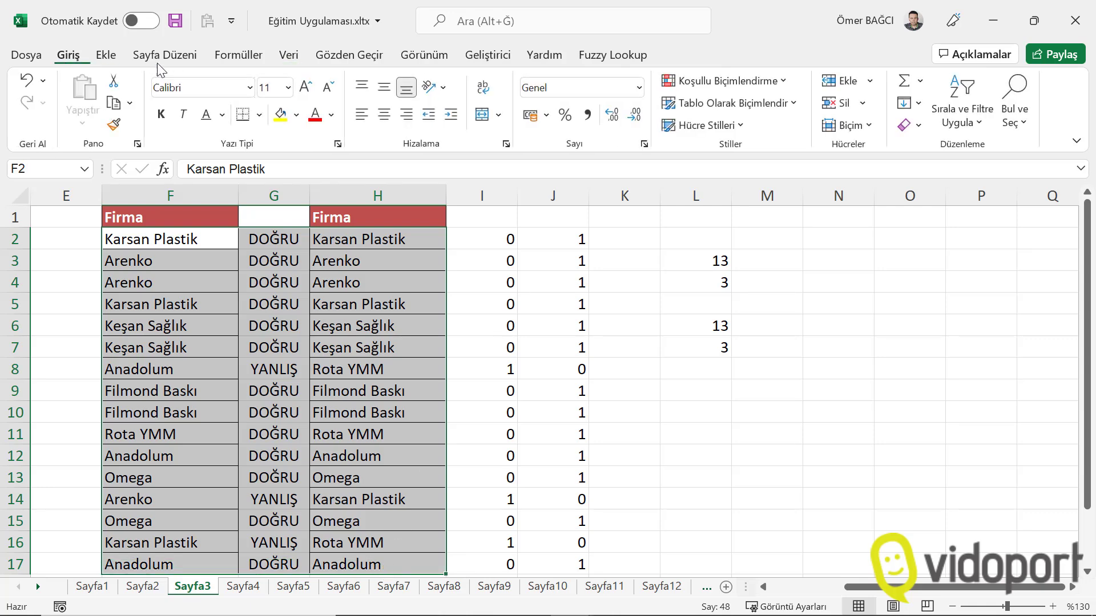
left_click(677, 85)
left_click(731, 312)
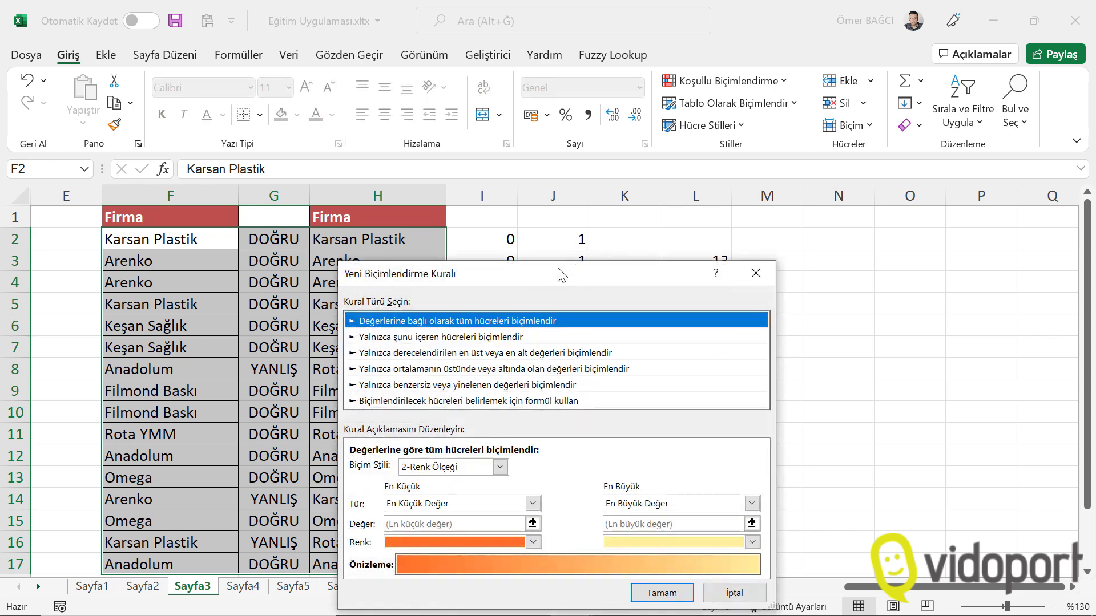
mouse_move(558, 269)
left_mouse_down()
mouse_move(650, 260)
mouse_move(722, 148)
left_mouse_up()
left_click(609, 257)
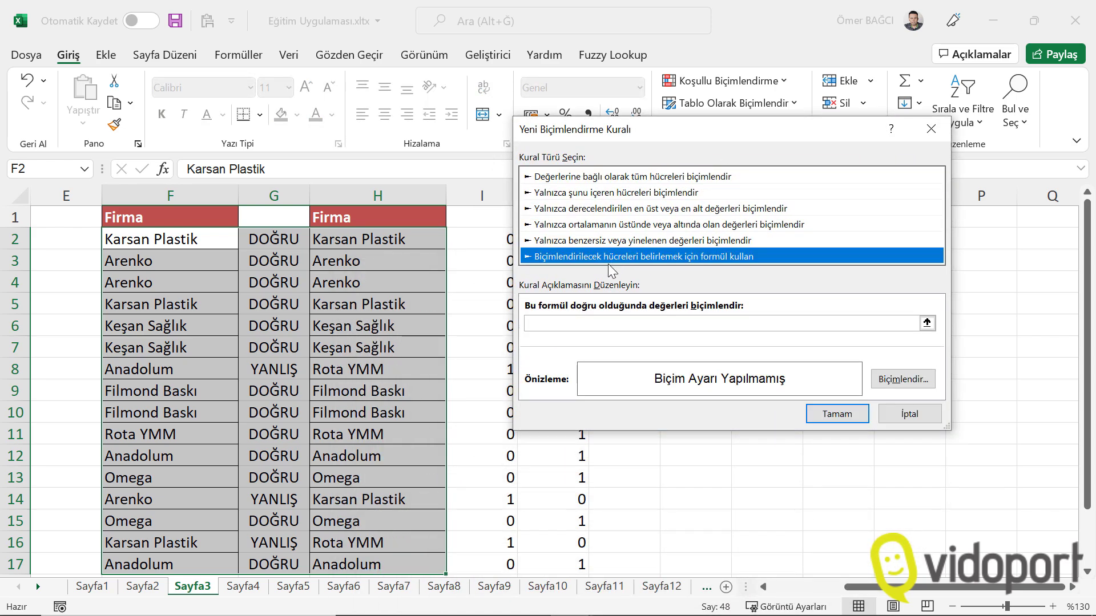
left_click(579, 324)
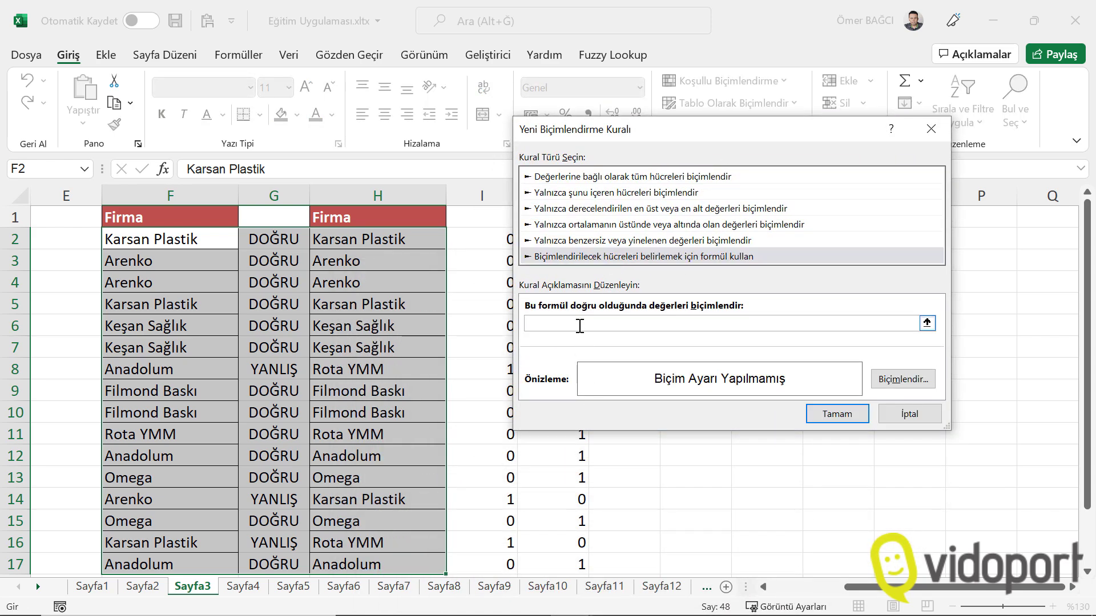
type("=$g2=yanl")
type("ış(")
Give the rule a light blue fill and apply it to the selected range
left_click(827, 416)
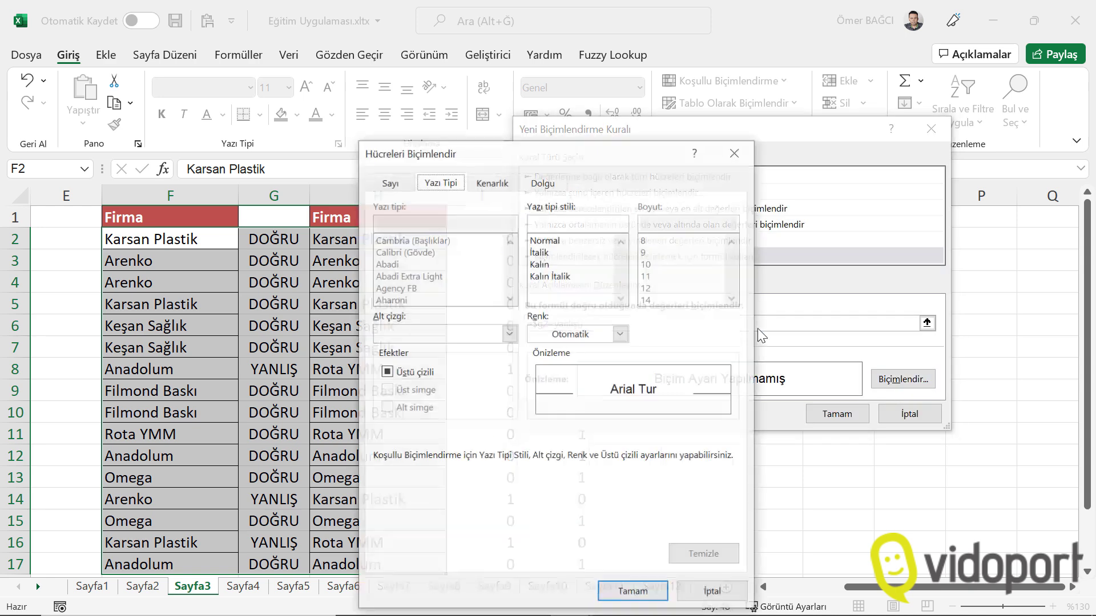
left_click(543, 182)
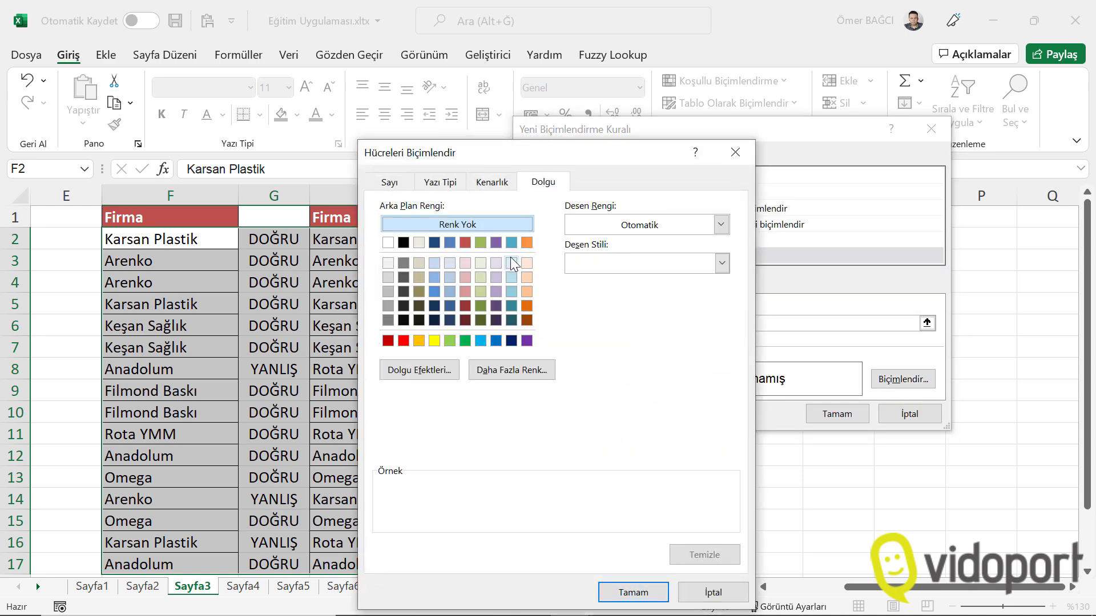
left_click(511, 262)
left_click(656, 587)
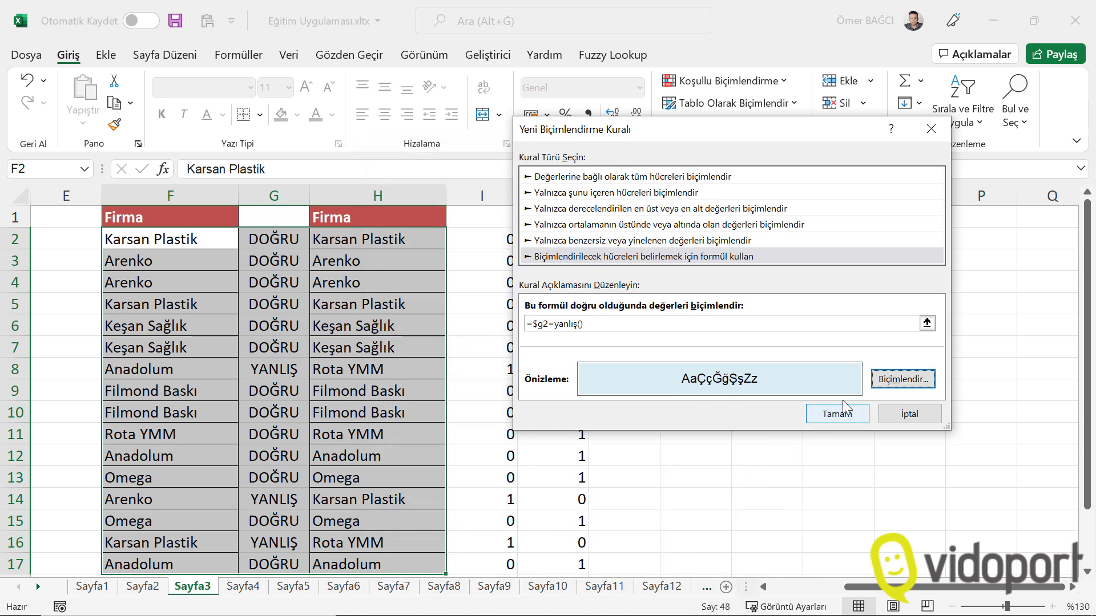
left_click(839, 412)
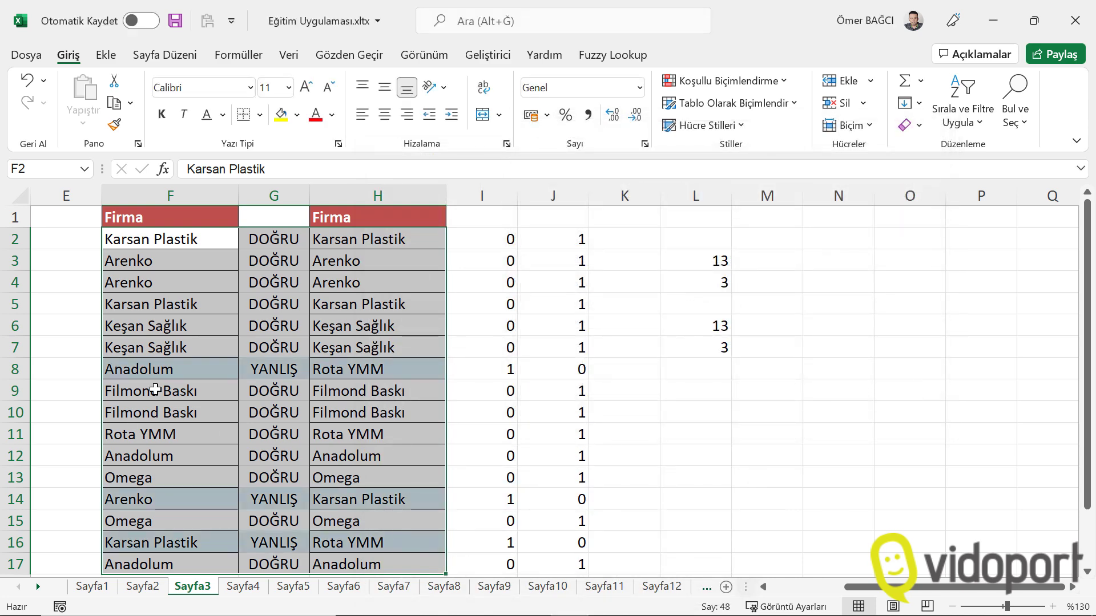
left_click(155, 390)
left_click(296, 490)
left_click(291, 536)
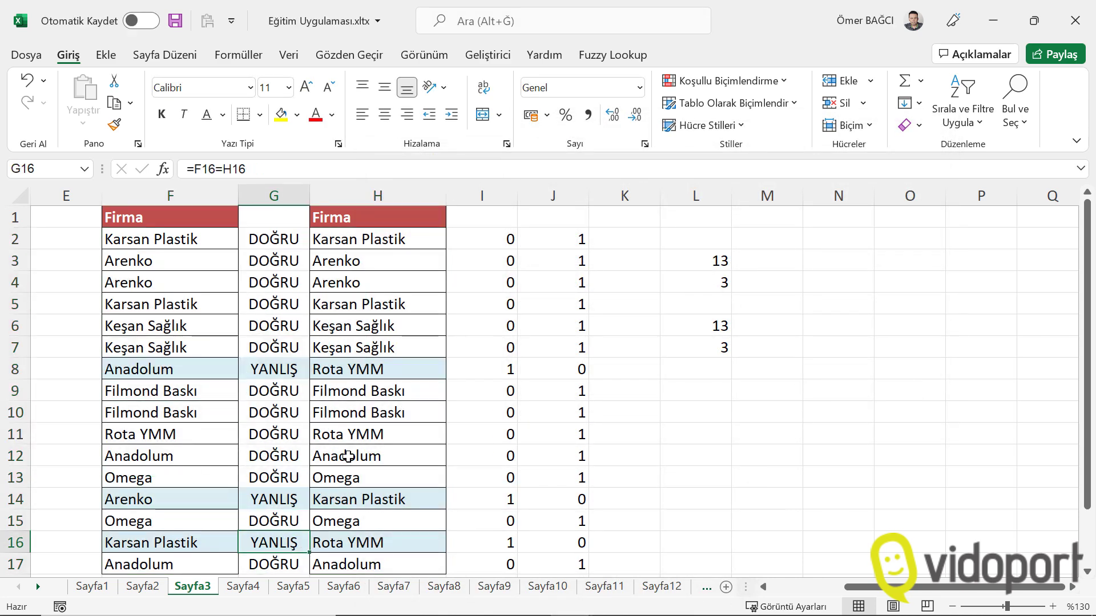
left_click(286, 216)
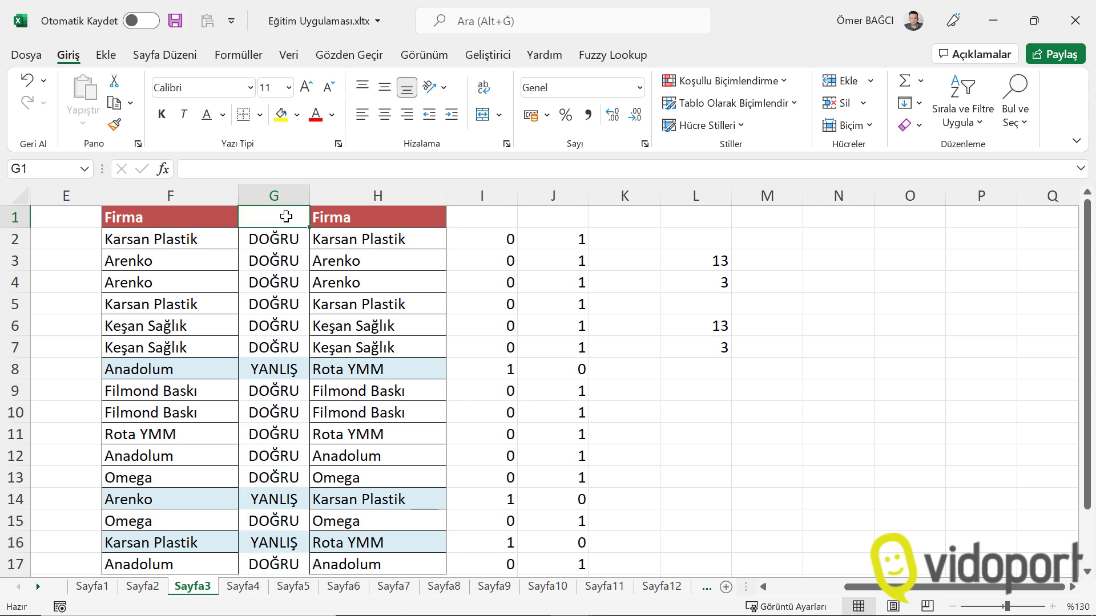
left_click(277, 296)
left_click(693, 81)
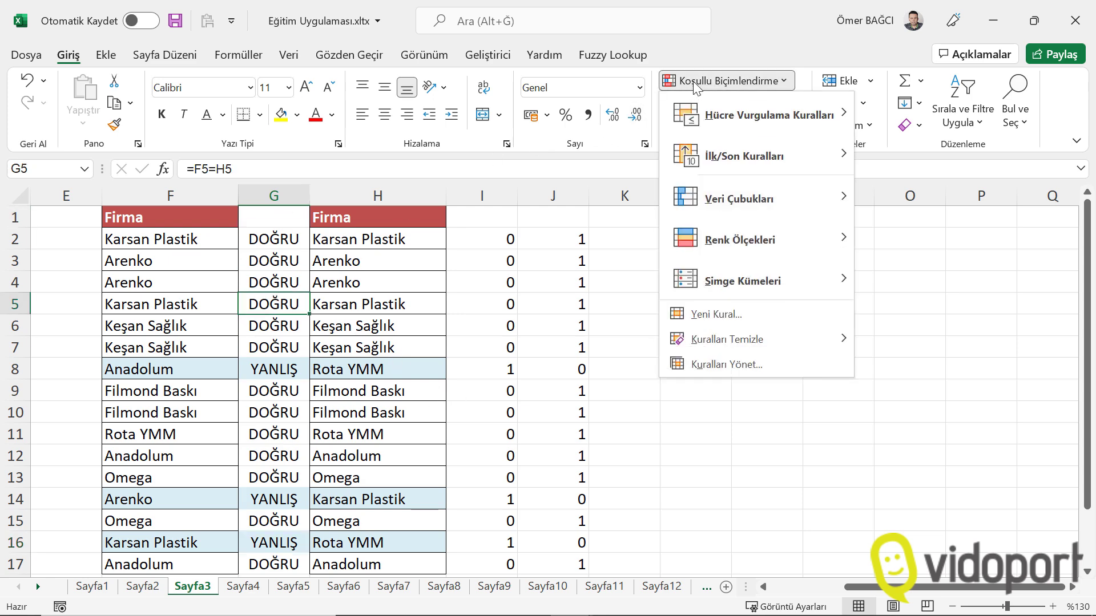
left_click(726, 362)
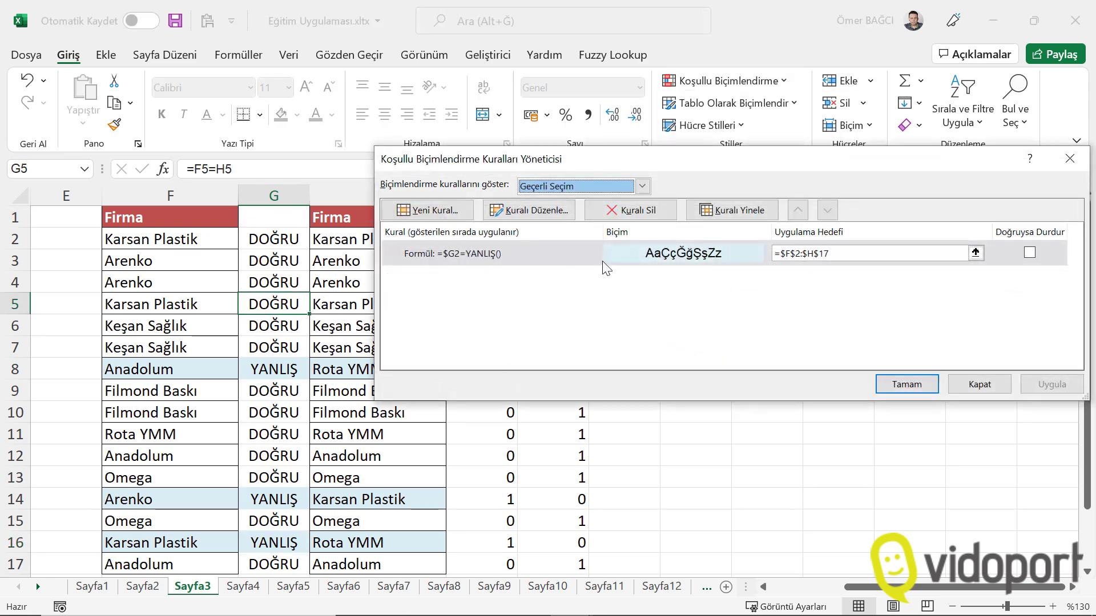
double_click(561, 254)
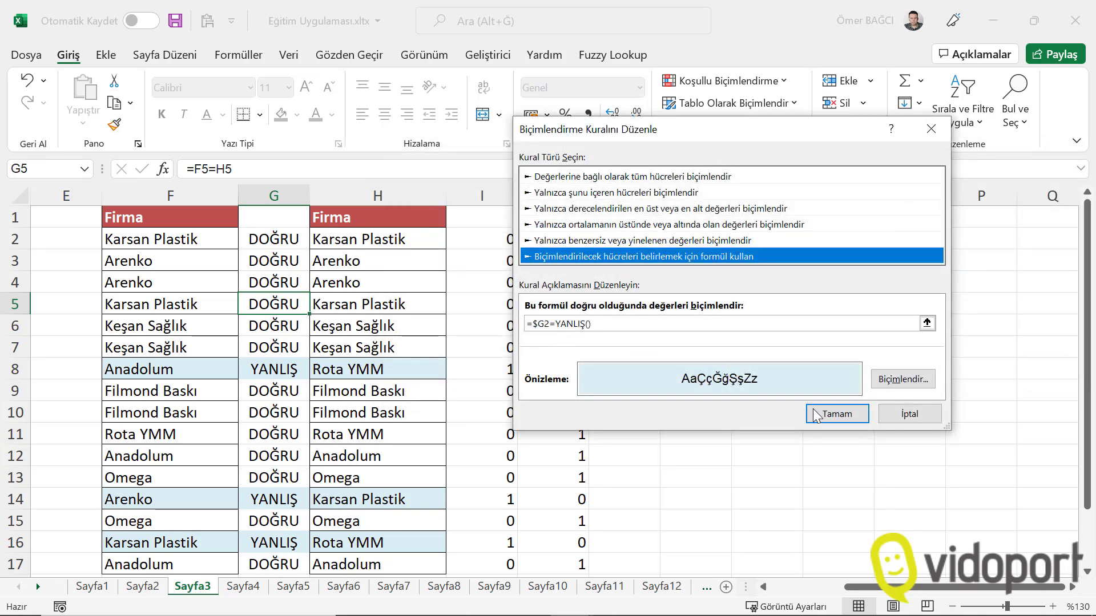
left_click(827, 413)
left_click(903, 385)
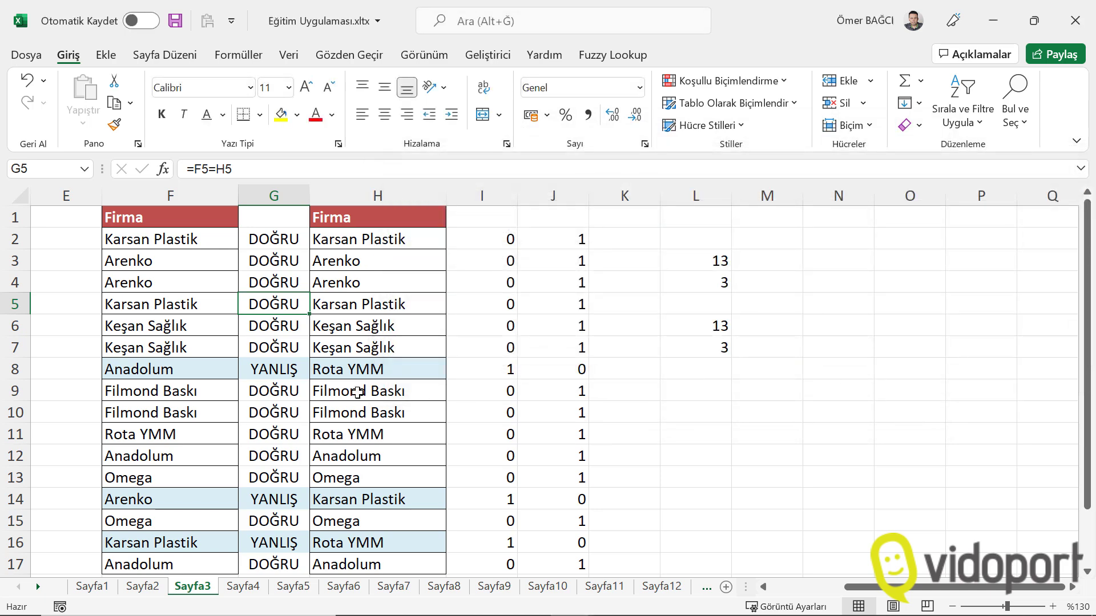
left_click(182, 388)
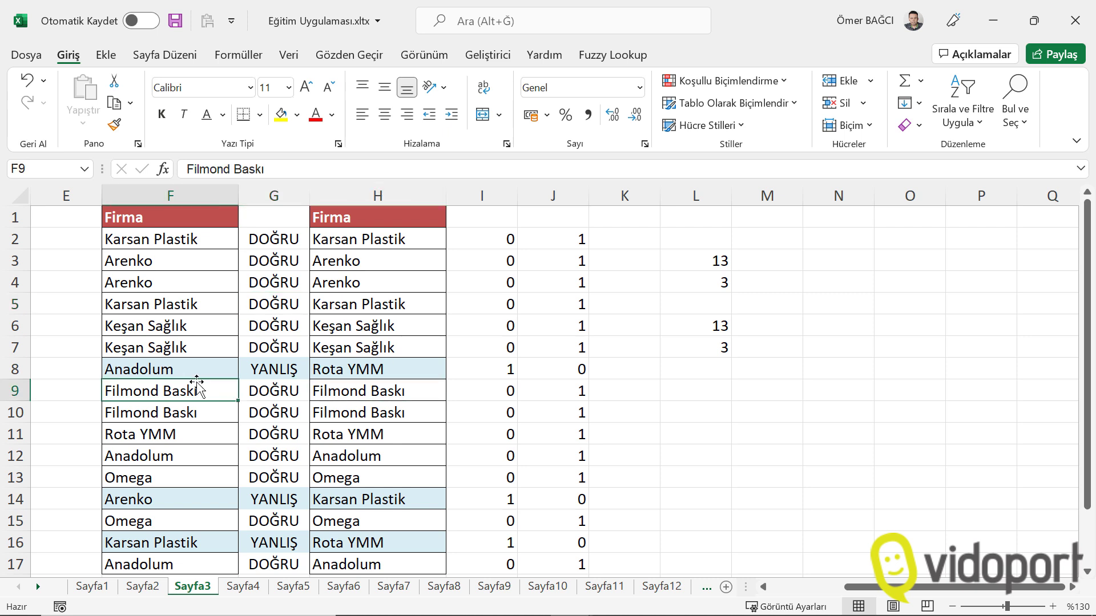
left_click(339, 303)
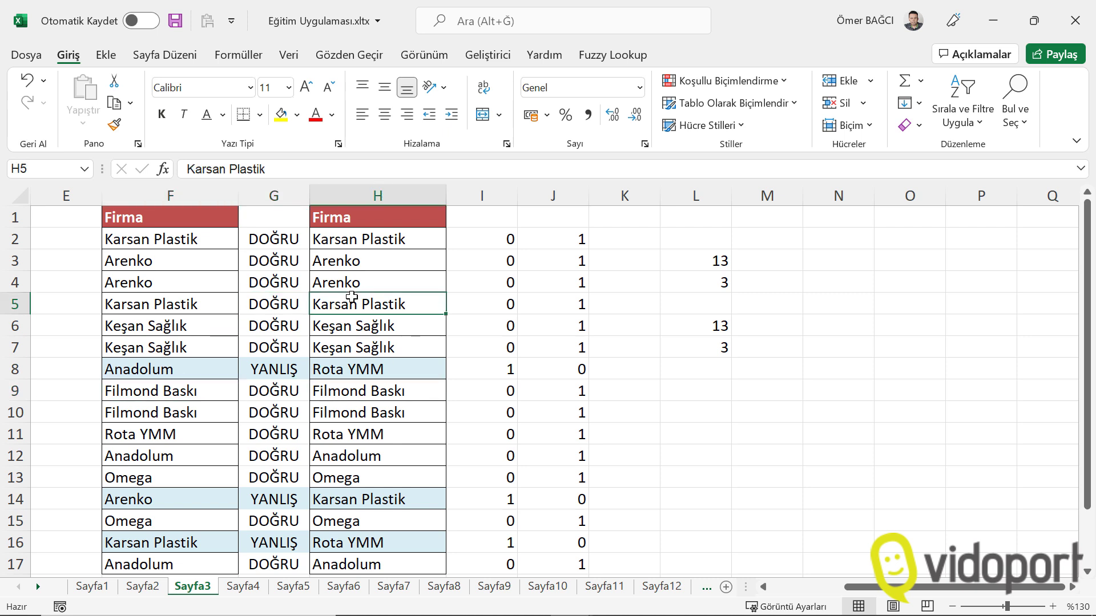
left_click(553, 307)
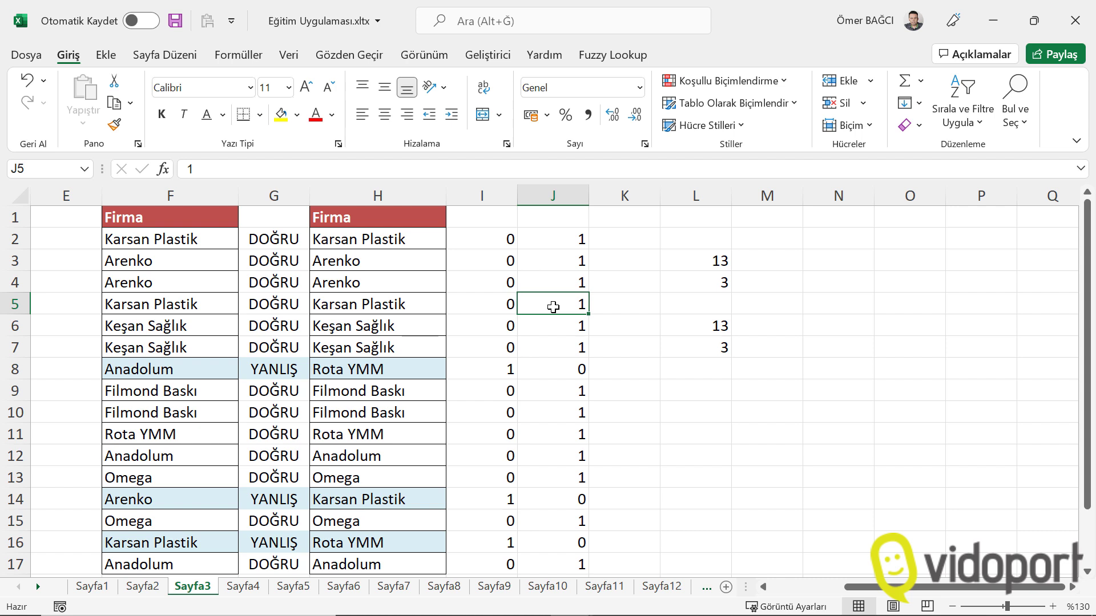
left_click(453, 368)
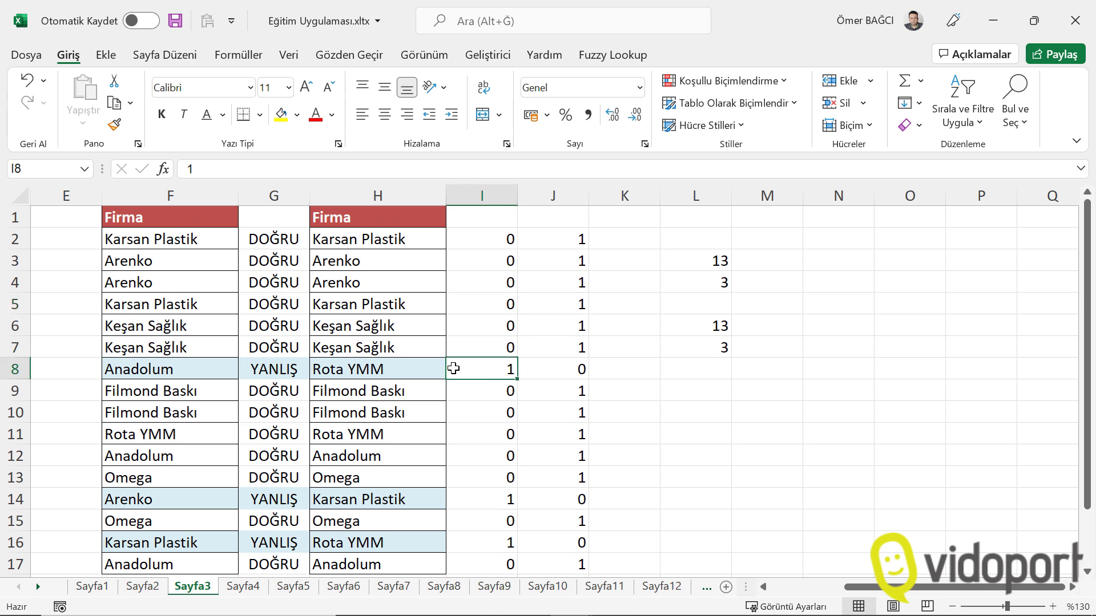
left_click(496, 420)
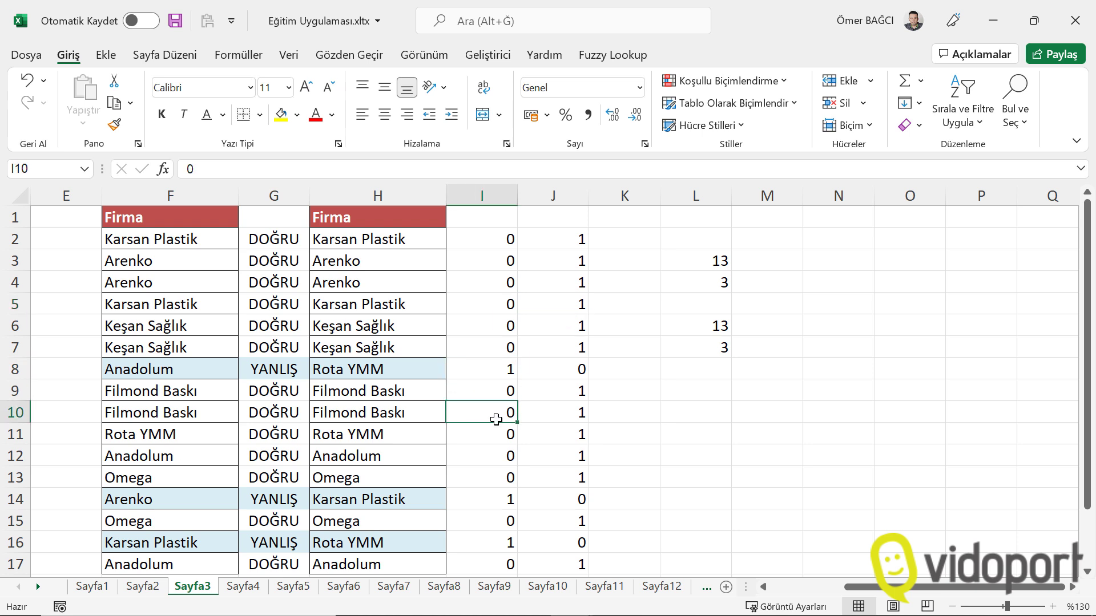
left_click(317, 453)
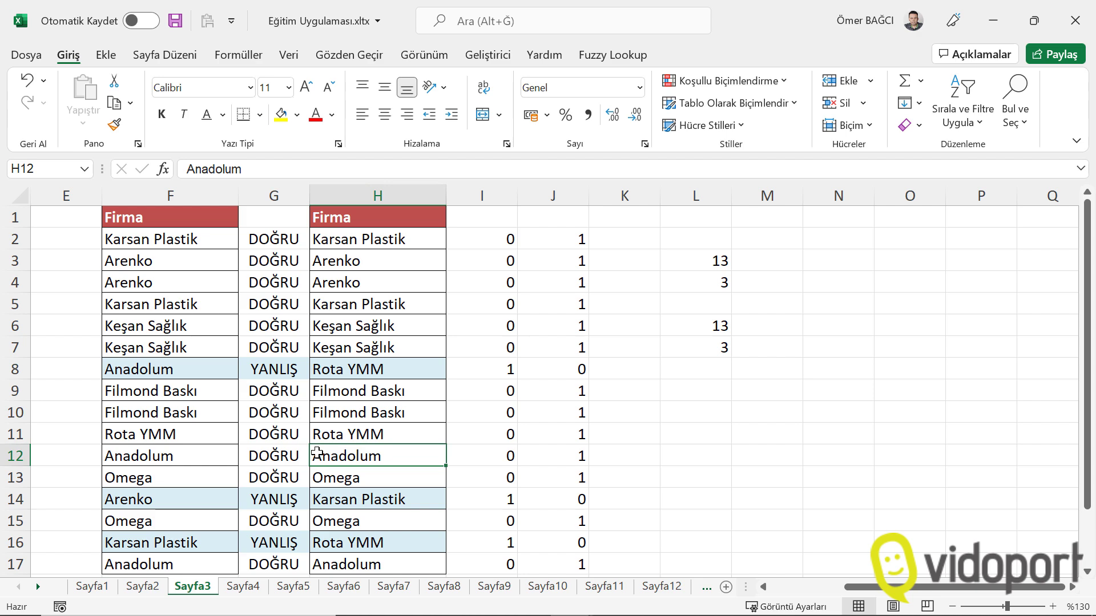